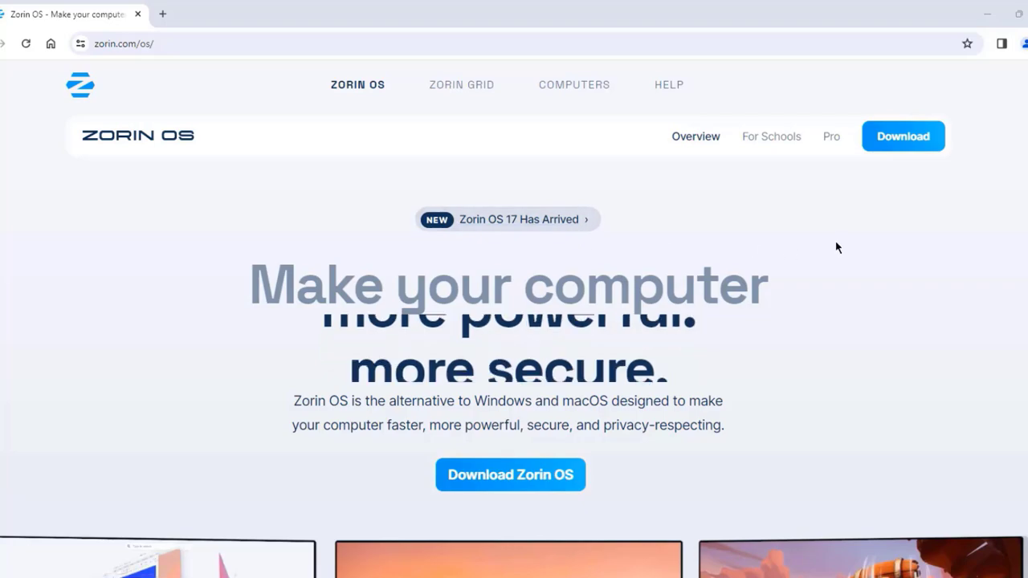
Step: Scroll through the zorin.com/os page and reload it
{"action": "scroll", "coordinate": [839, 241], "scroll_direction": "down", "scroll_amount": 4}
{"action": "scroll", "coordinate": [840, 241], "scroll_direction": "up", "scroll_amount": 4}
{"action": "scroll", "coordinate": [842, 241], "scroll_direction": "down", "scroll_amount": 5}
{"action": "scroll", "coordinate": [841, 235], "scroll_direction": "down", "scroll_amount": 8}
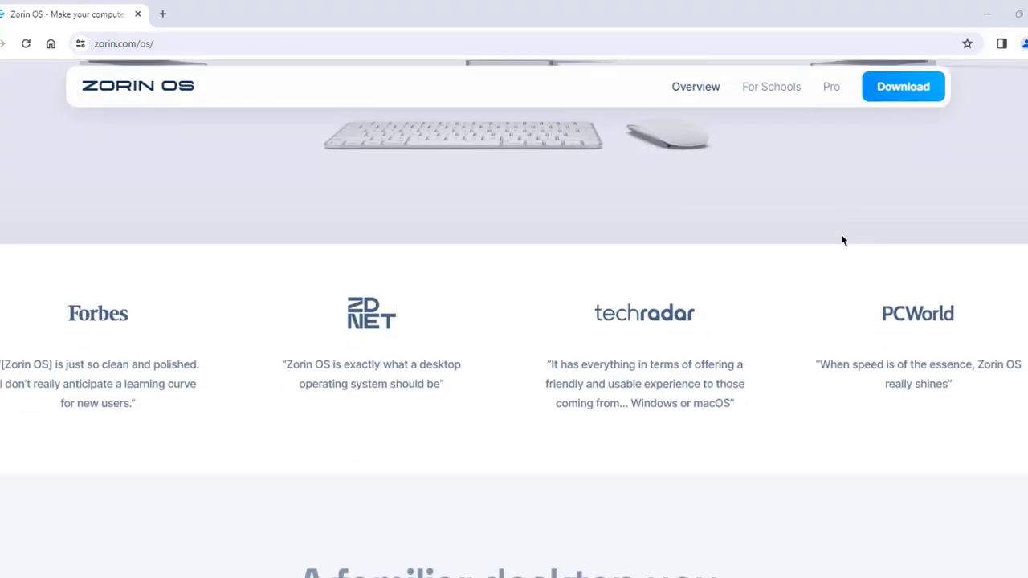
{"action": "left_click", "coordinate": [213, 41]}
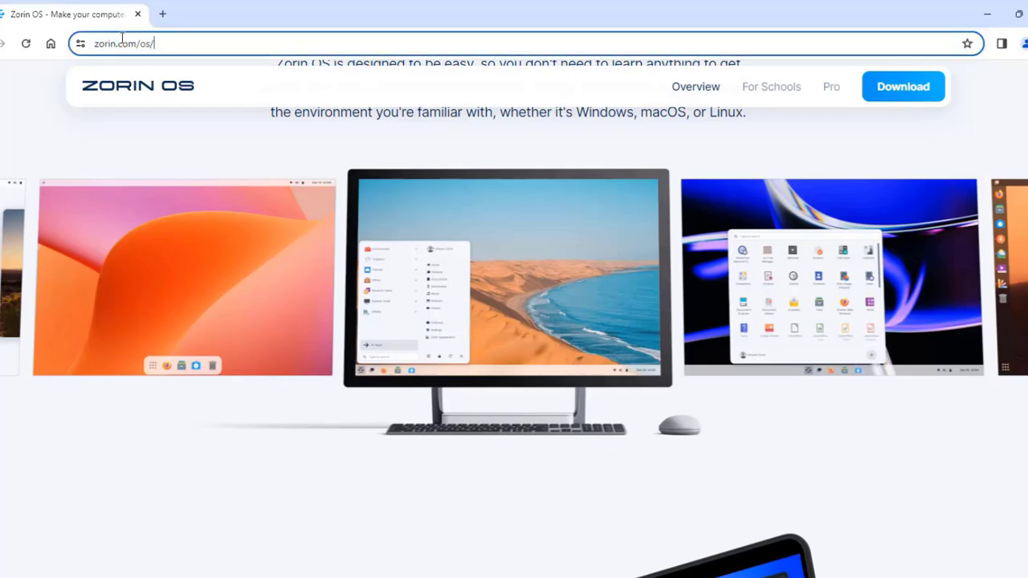
{"action": "key", "text": "Return"}
Step: Download the free Zorin OS 17 Core ISO, skipping the newsletter sign-up
{"action": "left_click", "coordinate": [906, 138]}
{"action": "scroll", "coordinate": [968, 222], "scroll_direction": "down", "scroll_amount": 2}
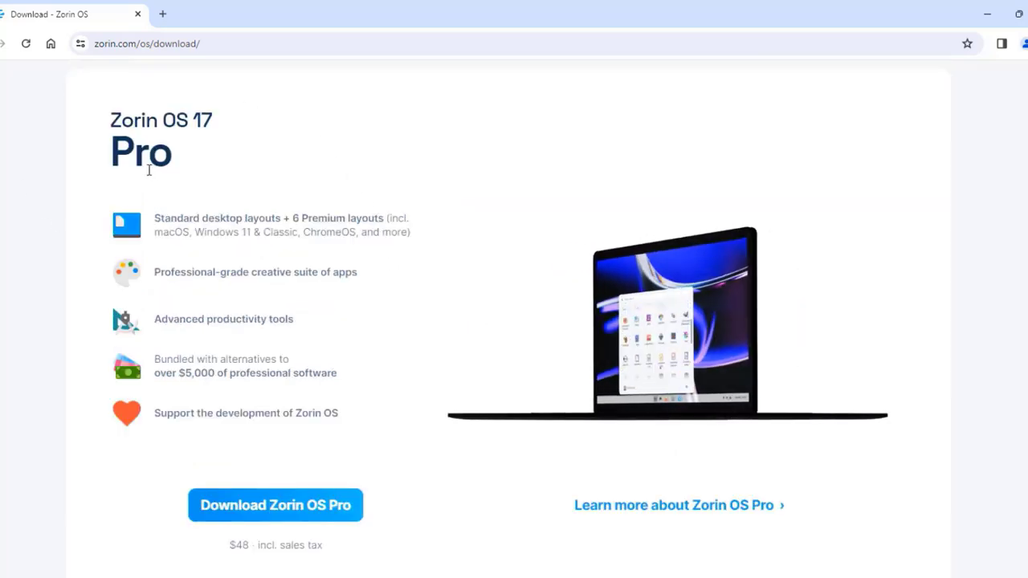
{"action": "scroll", "coordinate": [416, 378], "scroll_direction": "down", "scroll_amount": 5}
{"action": "scroll", "coordinate": [440, 385], "scroll_direction": "down", "scroll_amount": 2}
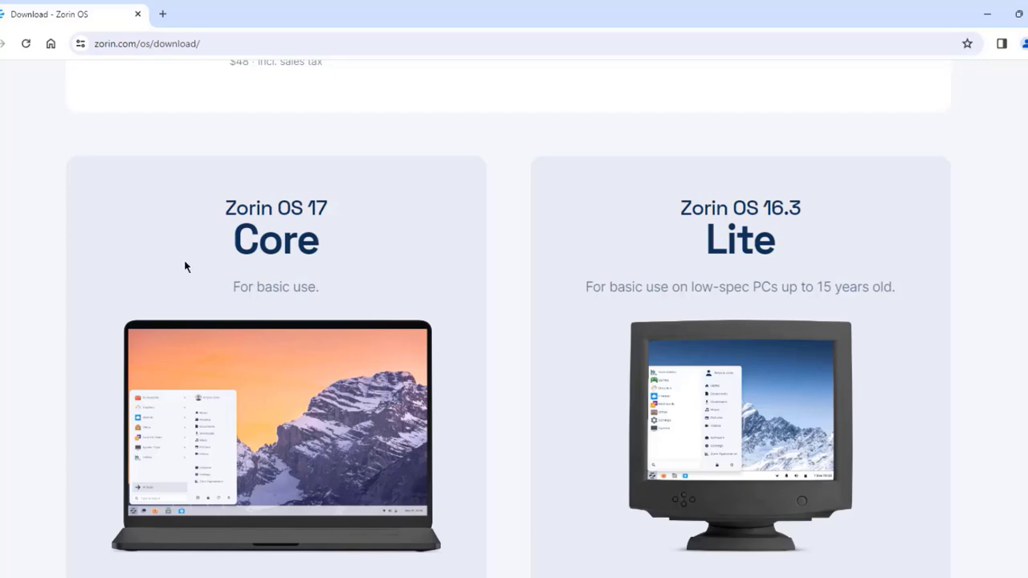
{"action": "scroll", "coordinate": [657, 247], "scroll_direction": "down", "scroll_amount": 2}
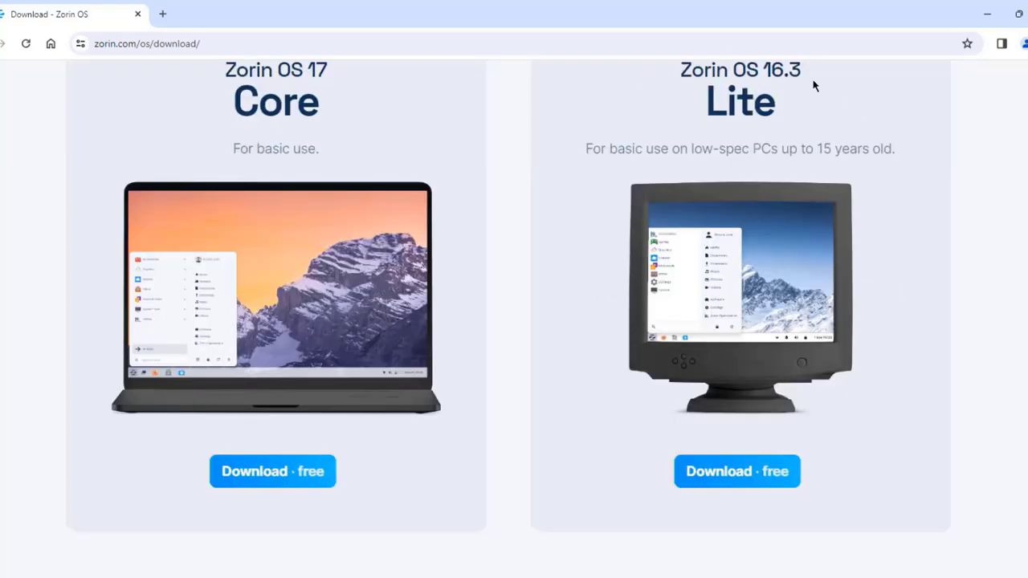
{"action": "left_click", "coordinate": [254, 473]}
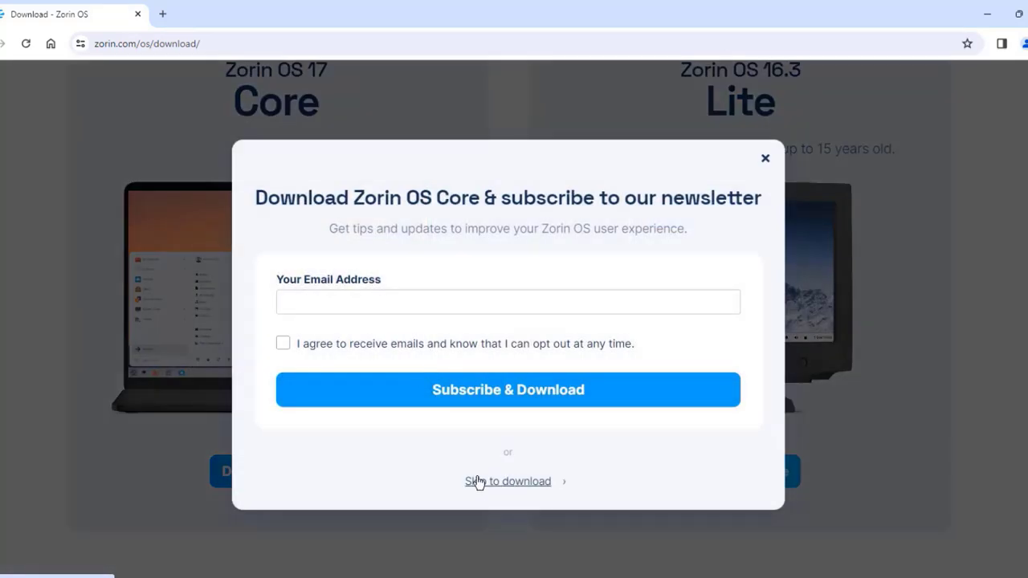
{"action": "left_click", "coordinate": [492, 481]}
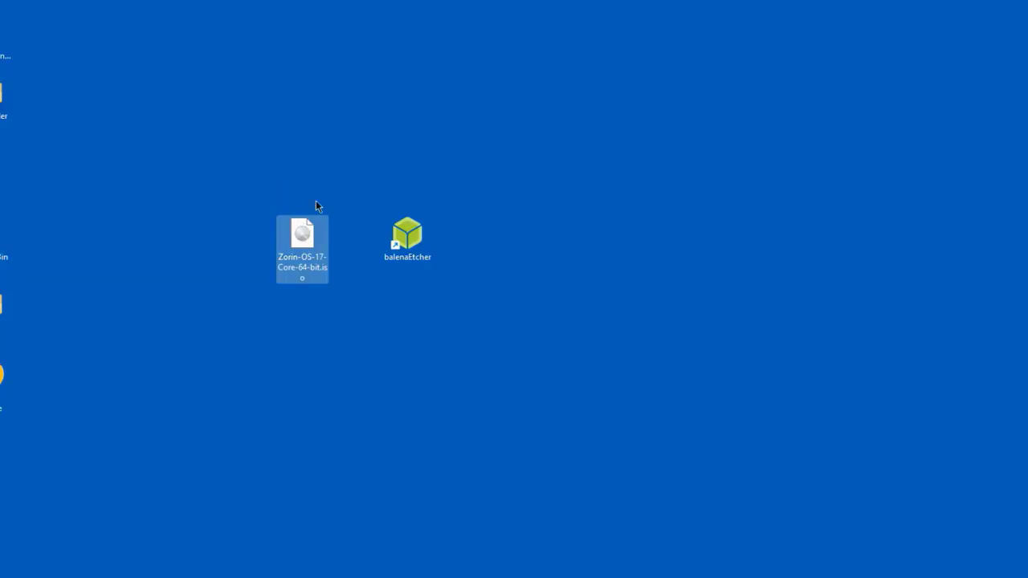
Step: Launch balenaEtcher and load Zorin-OS-17-Core-64-bit.iso as the image to flash
{"action": "left_click_drag", "start_coordinate": [388, 239], "coordinate": [361, 242]}
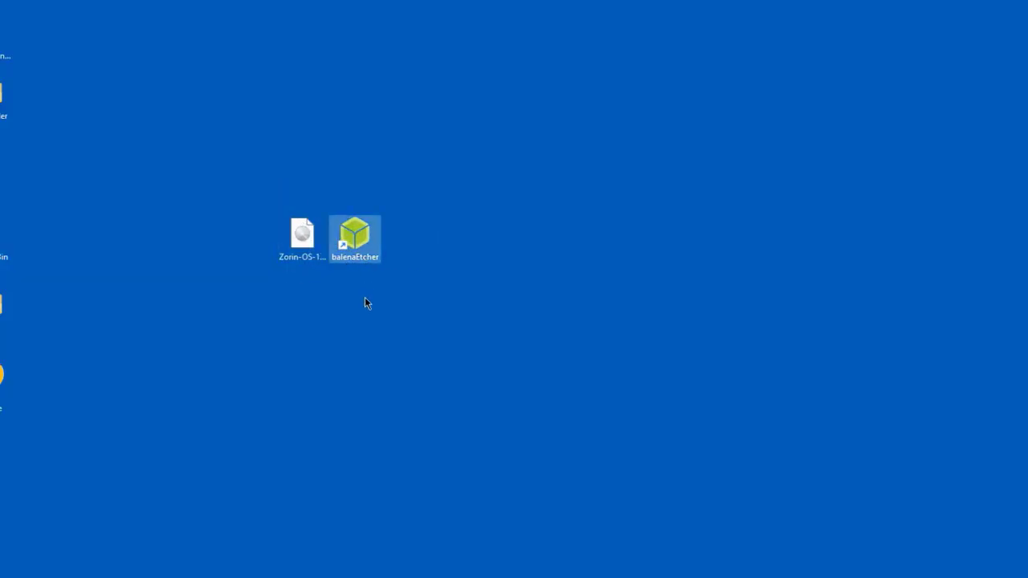
{"action": "left_click", "coordinate": [303, 239]}
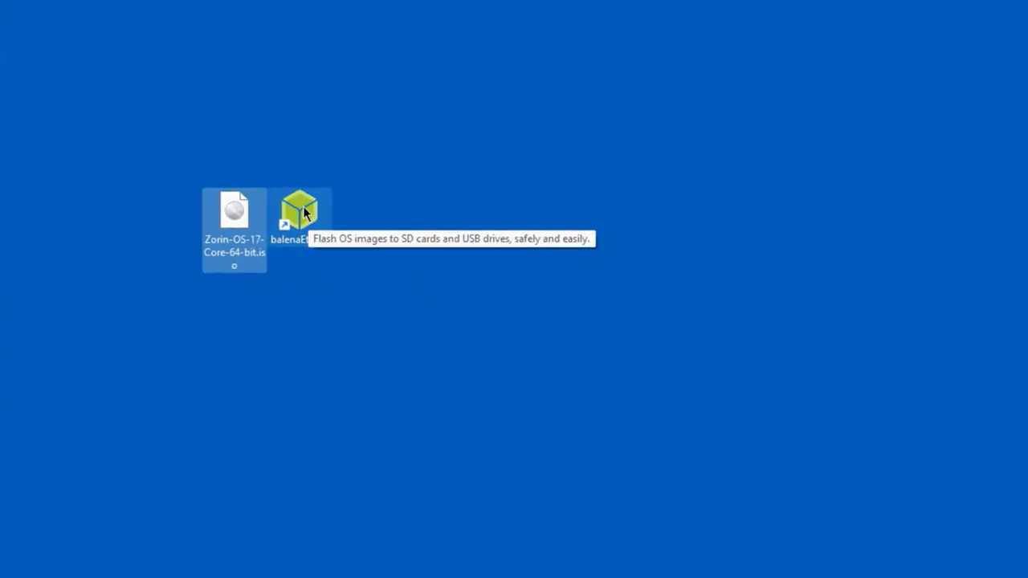
{"action": "double_click", "coordinate": [357, 237]}
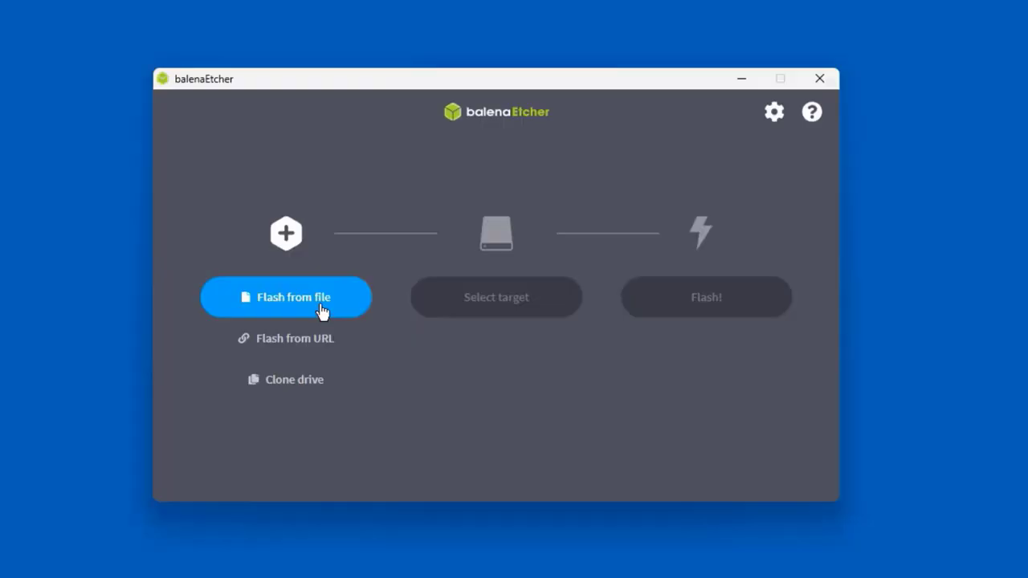
{"action": "left_click", "coordinate": [322, 310]}
{"action": "left_click", "coordinate": [394, 295]}
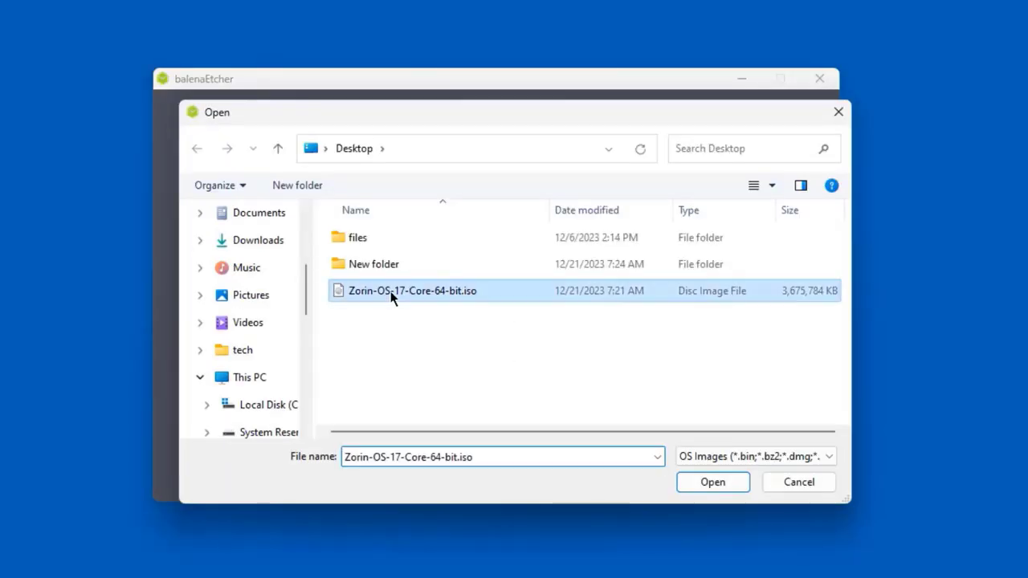
{"action": "left_click", "coordinate": [708, 482]}
Step: Target the 15.5 GB USB DISK 2.0 drive and start flashing
{"action": "left_click", "coordinate": [498, 304]}
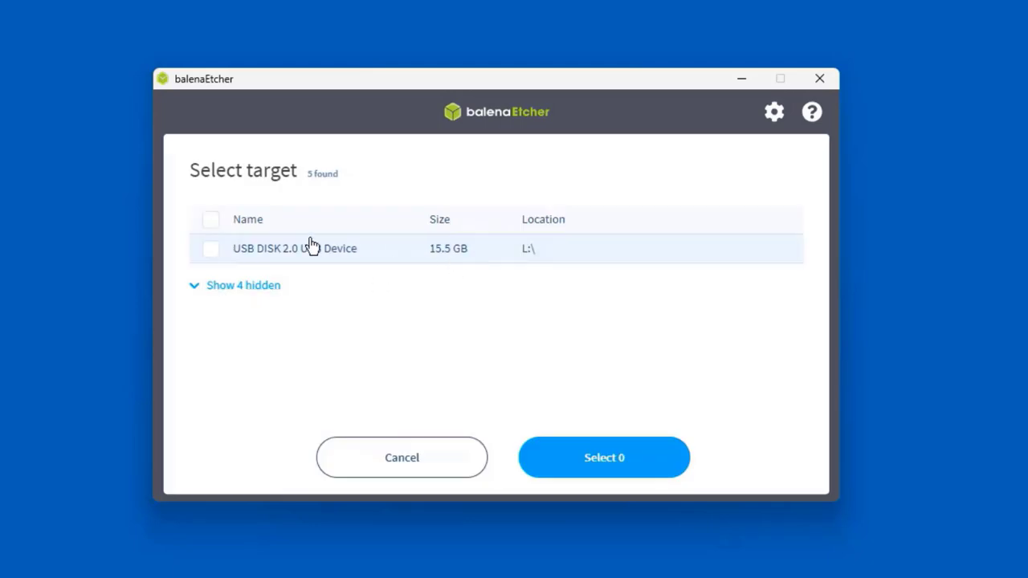
{"action": "left_click", "coordinate": [211, 250]}
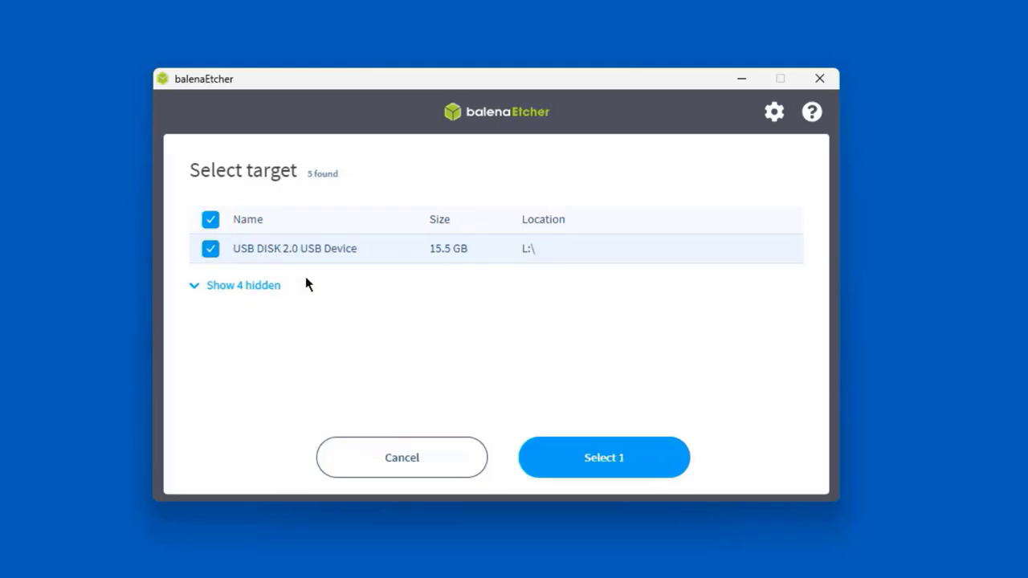
{"action": "left_click", "coordinate": [615, 462]}
{"action": "left_click", "coordinate": [682, 308]}
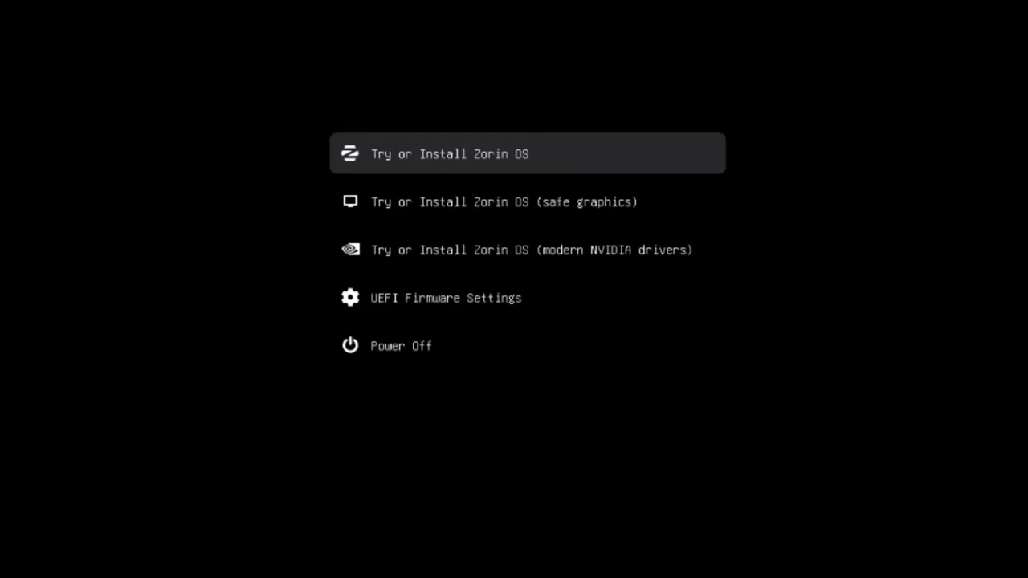
Step: Browse the safe graphics and NVIDIA entries, then boot Try or Install Zorin OS
{"action": "key", "text": "Down"}
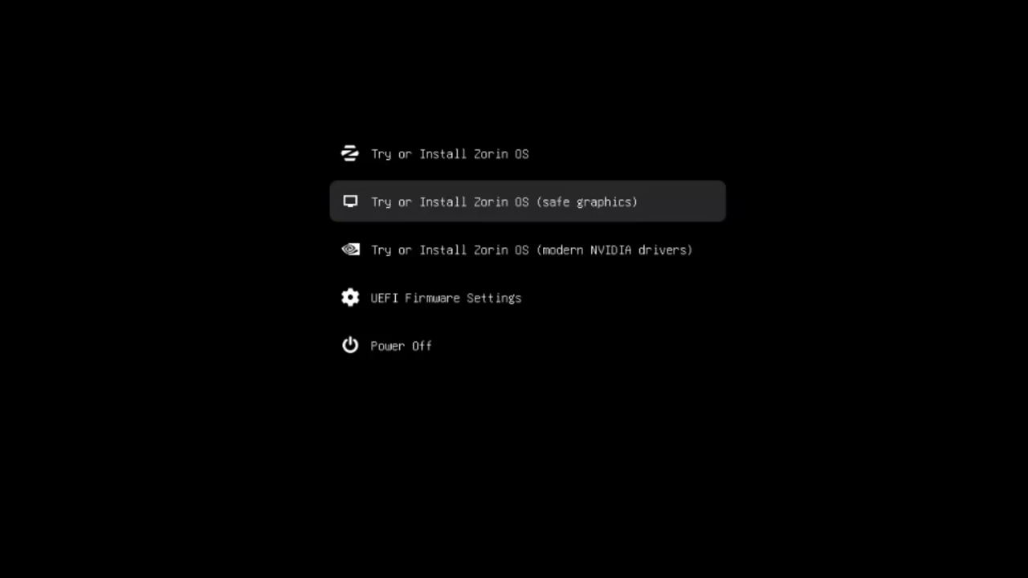
{"action": "key", "text": "Down"}
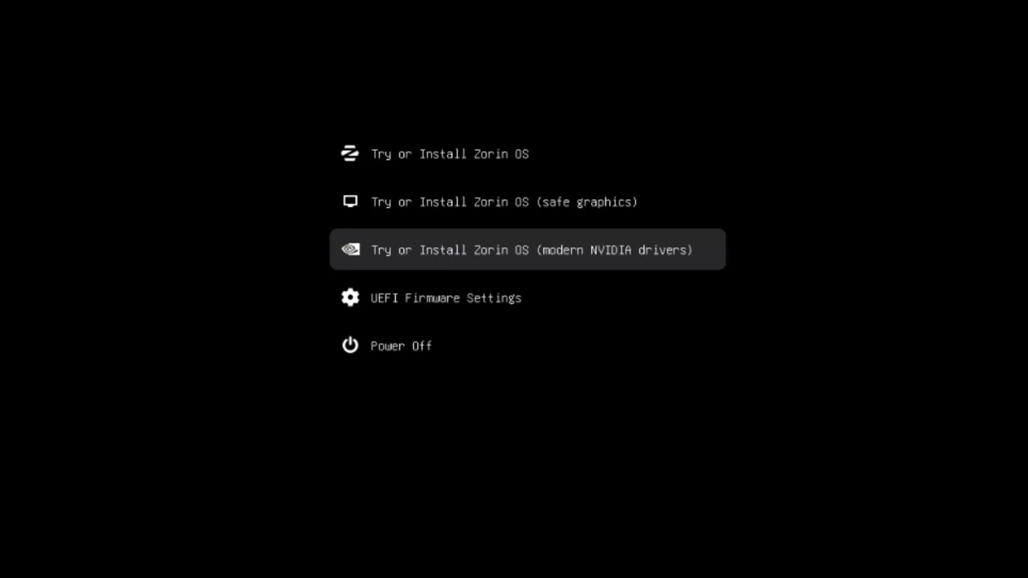
{"action": "key", "text": "Up"}
{"action": "key", "text": "Up"}
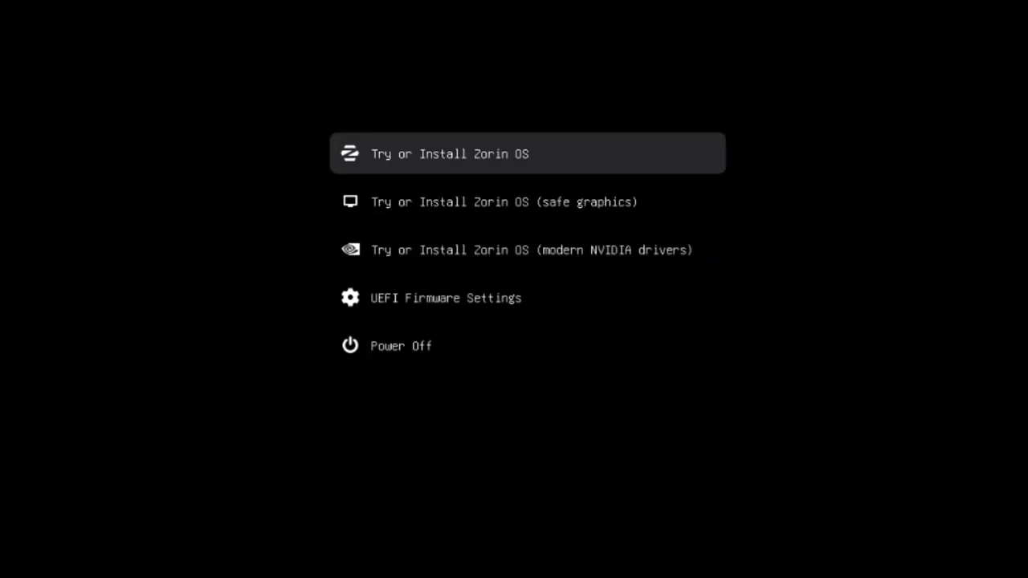
{"action": "key", "text": "Return"}
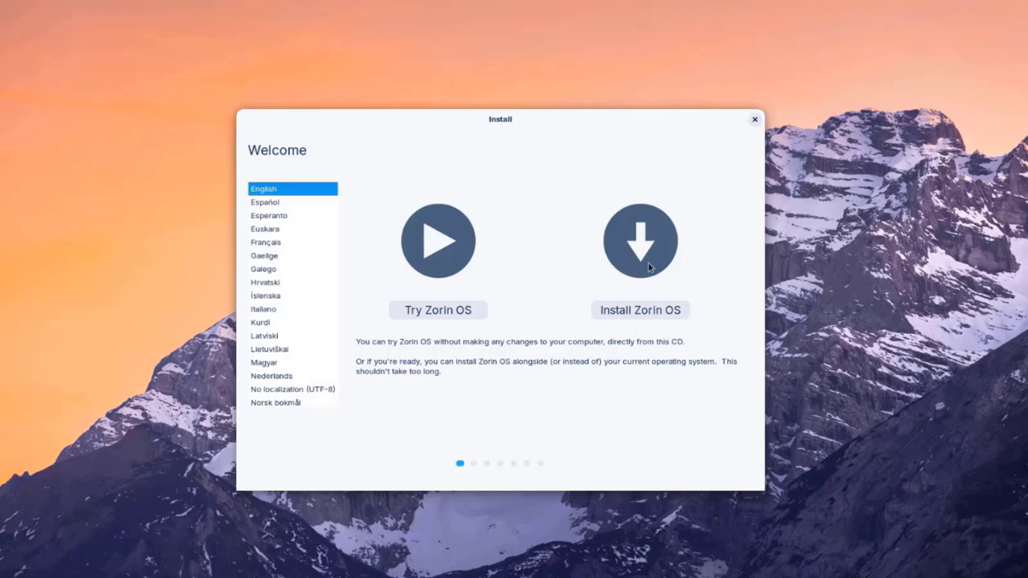
Step: Start the install with the English (US) keyboard and decline census participation
{"action": "left_click", "coordinate": [653, 310]}
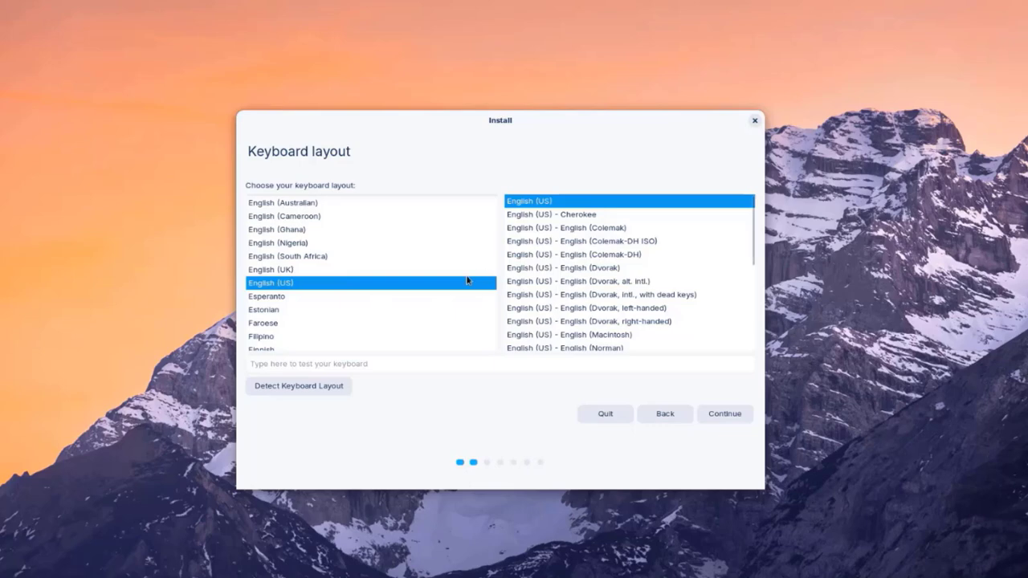
{"action": "left_click", "coordinate": [731, 412]}
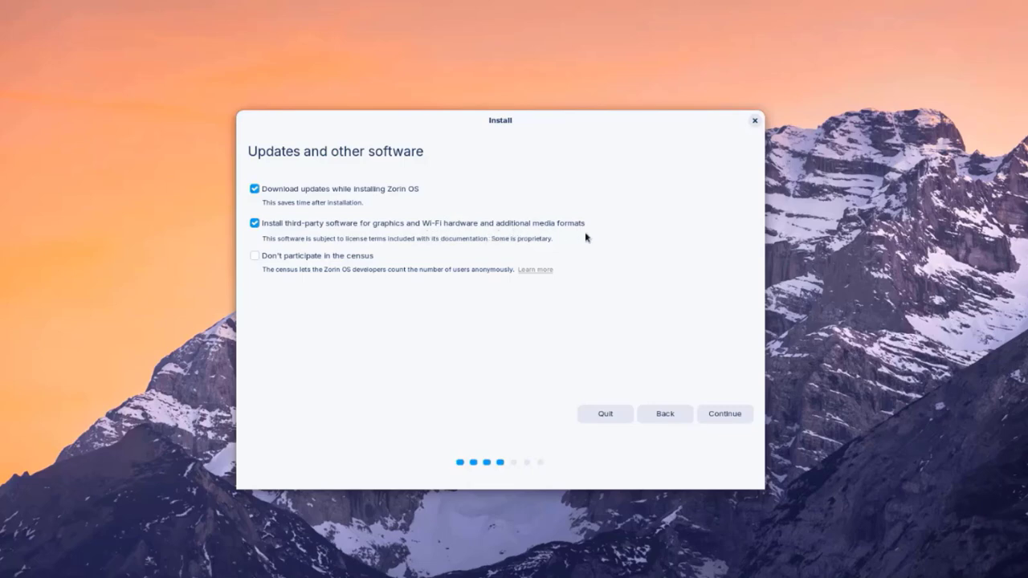
{"action": "left_click", "coordinate": [287, 257]}
{"action": "left_click", "coordinate": [727, 414]}
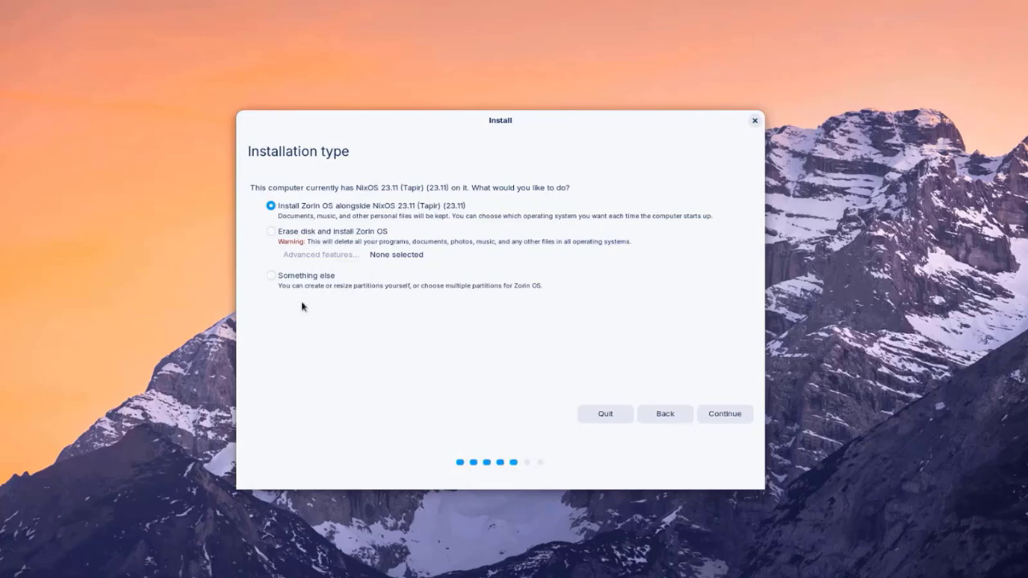
Step: Choose Erase disk and install Zorin OS, then confirm writing the partition changes
{"action": "key", "text": "Down"}
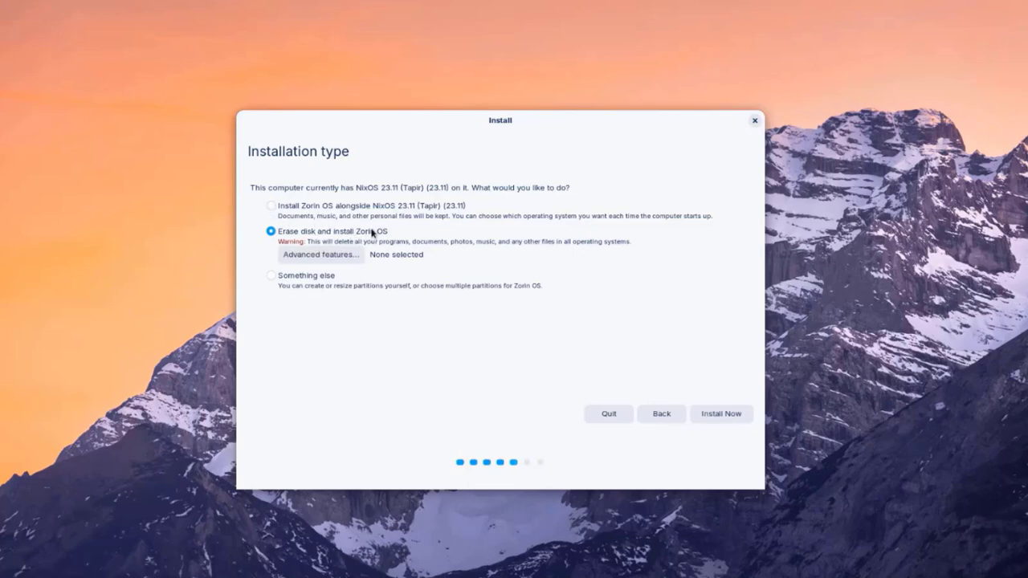
{"action": "left_click", "coordinate": [720, 414]}
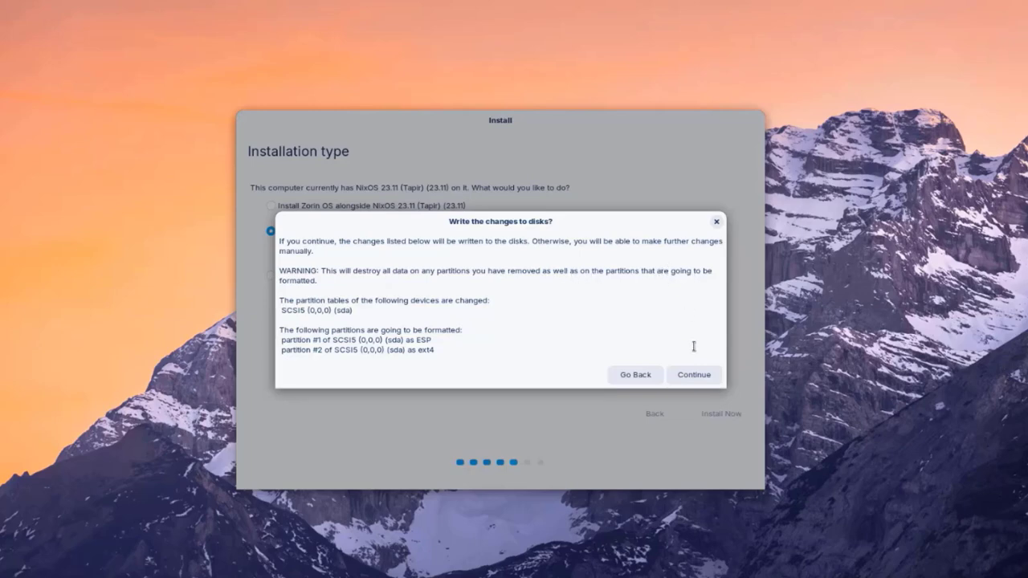
{"action": "left_click", "coordinate": [704, 377]}
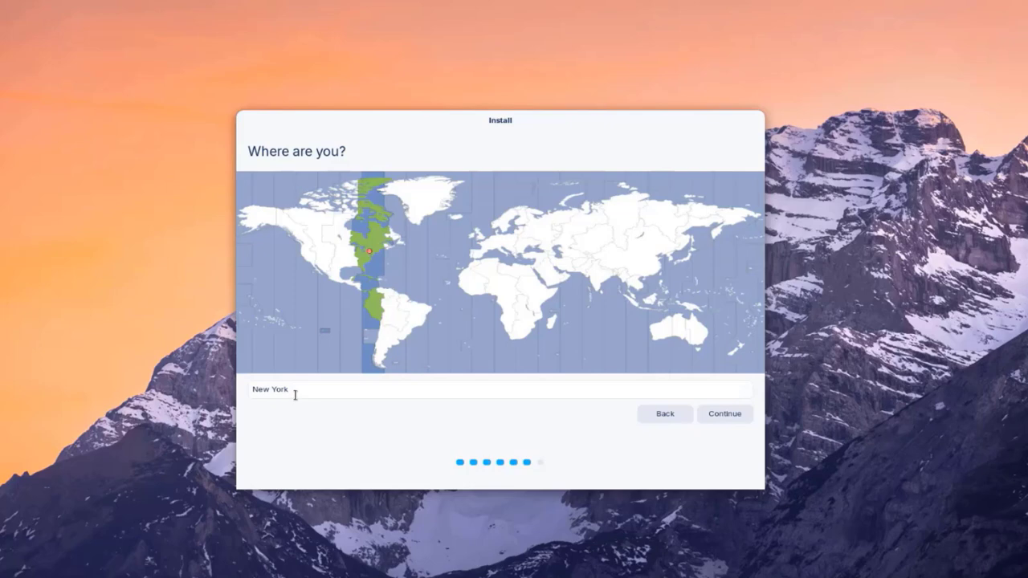
Step: Accept New York, enter the user's name, computer name dell and a password, then install
{"action": "left_click", "coordinate": [733, 419]}
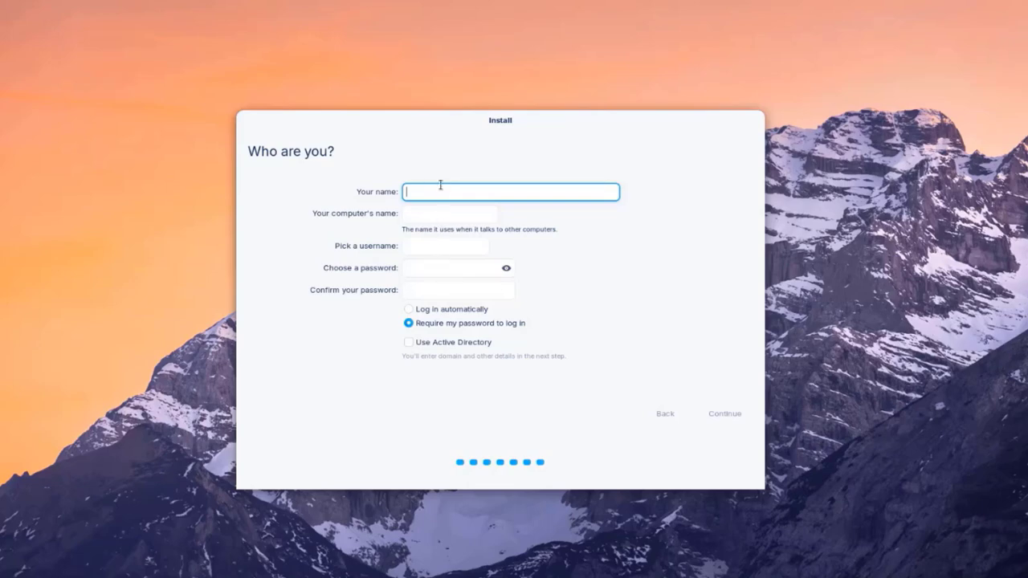
{"action": "type", "text": "john"}
{"action": "key", "text": "Tab"}
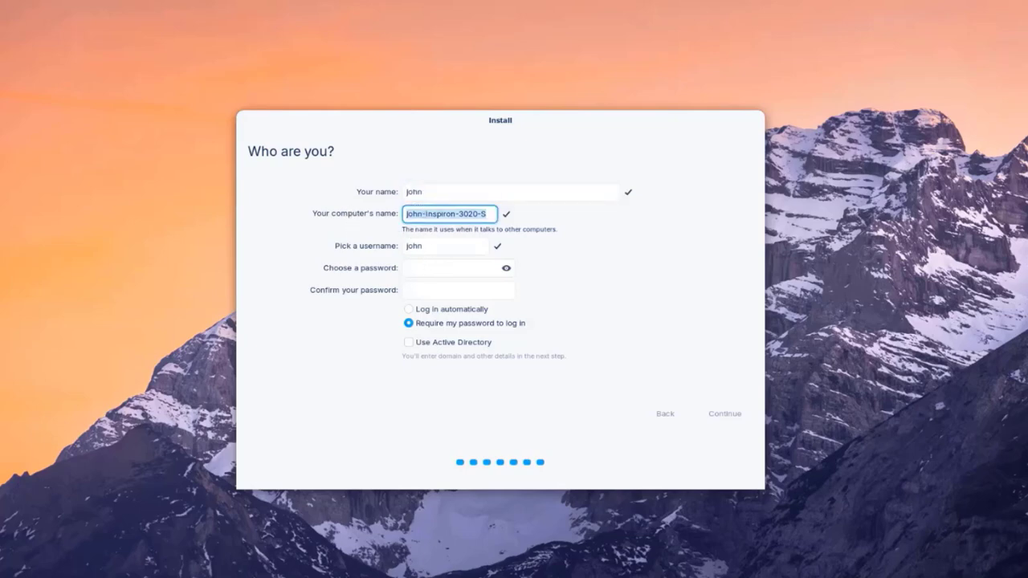
{"action": "type", "text": "dell"}
{"action": "left_click", "coordinate": [408, 268]}
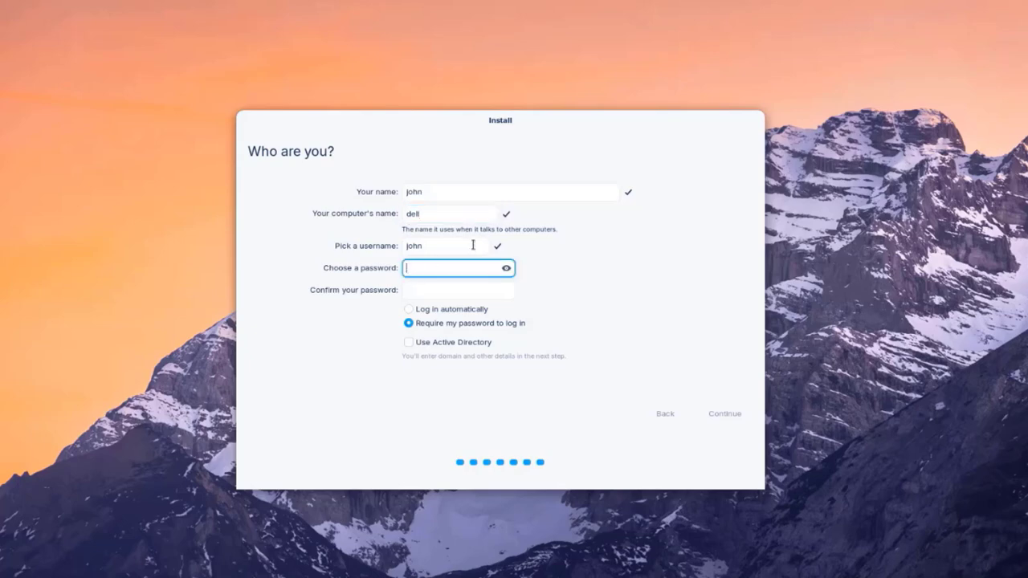
{"action": "key", "text": "Tab"}
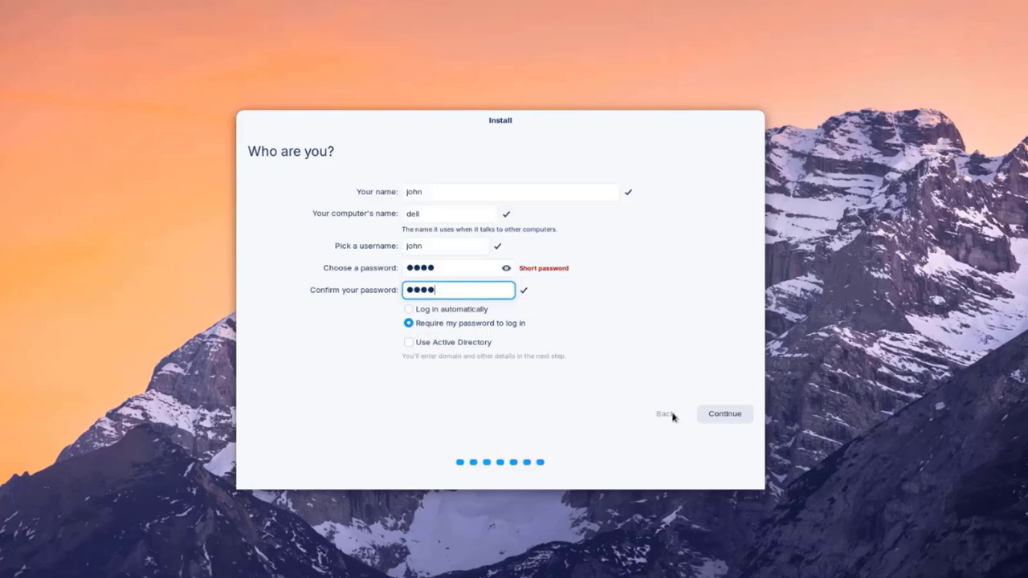
{"action": "left_click", "coordinate": [709, 414]}
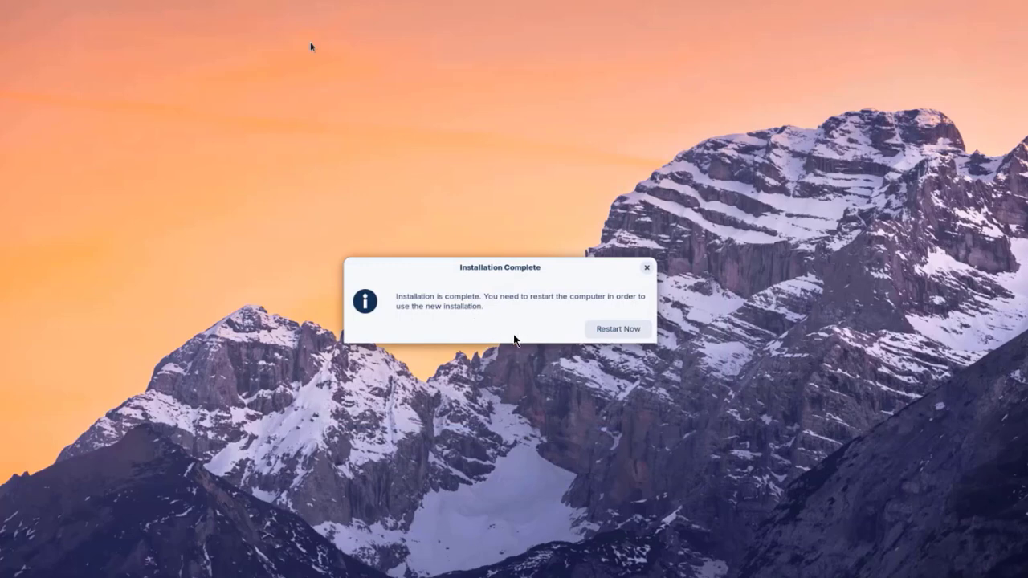
Step: Restart without the installation medium and sign in with the account password
{"action": "left_click", "coordinate": [618, 331]}
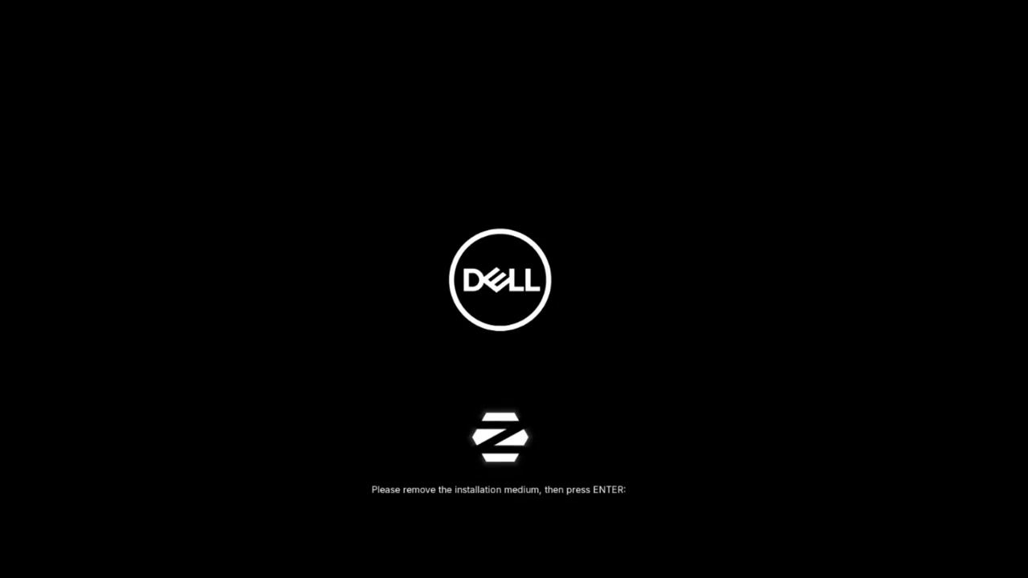
{"action": "key", "text": "Return"}
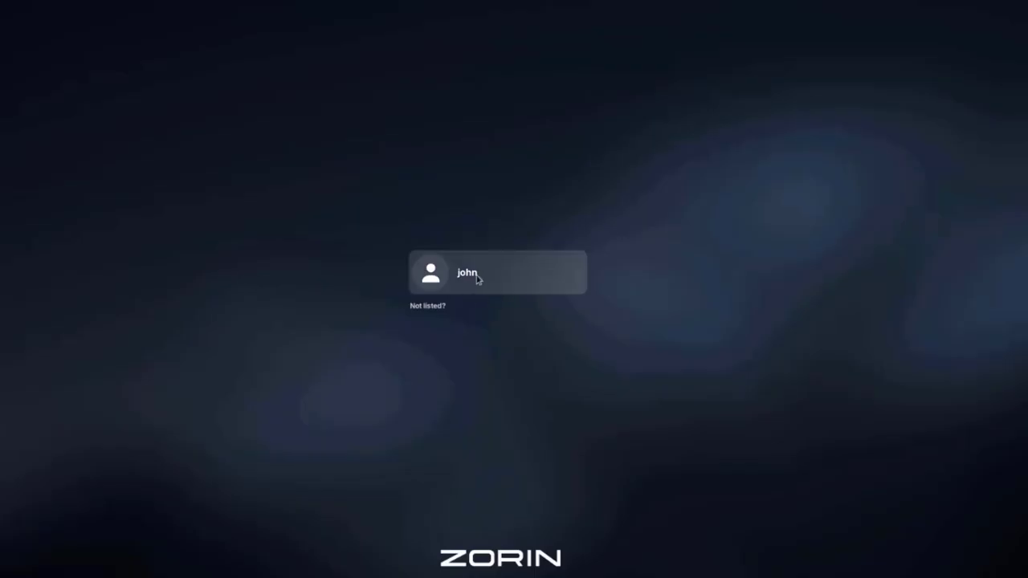
{"action": "left_click", "coordinate": [478, 278]}
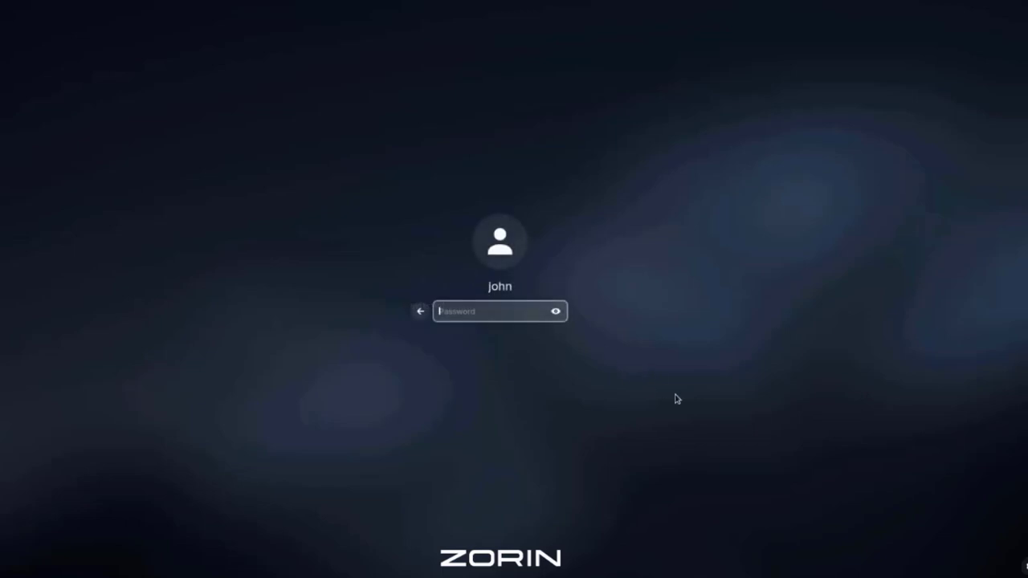
{"action": "key", "text": "Return"}
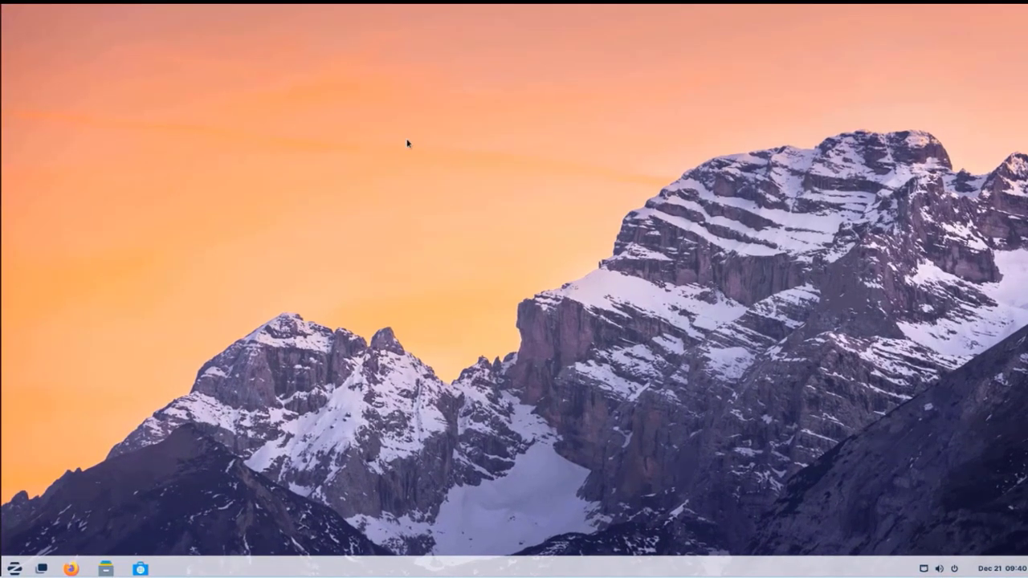
Step: Create a desktop folder keeping the default name New Folder
{"action": "right_click", "coordinate": [408, 143]}
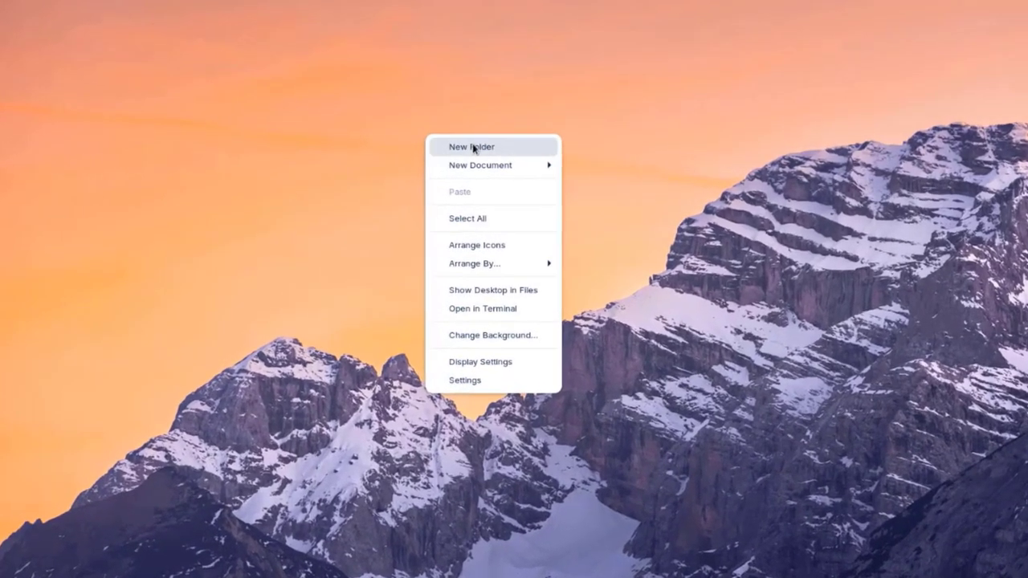
{"action": "left_click", "coordinate": [474, 149]}
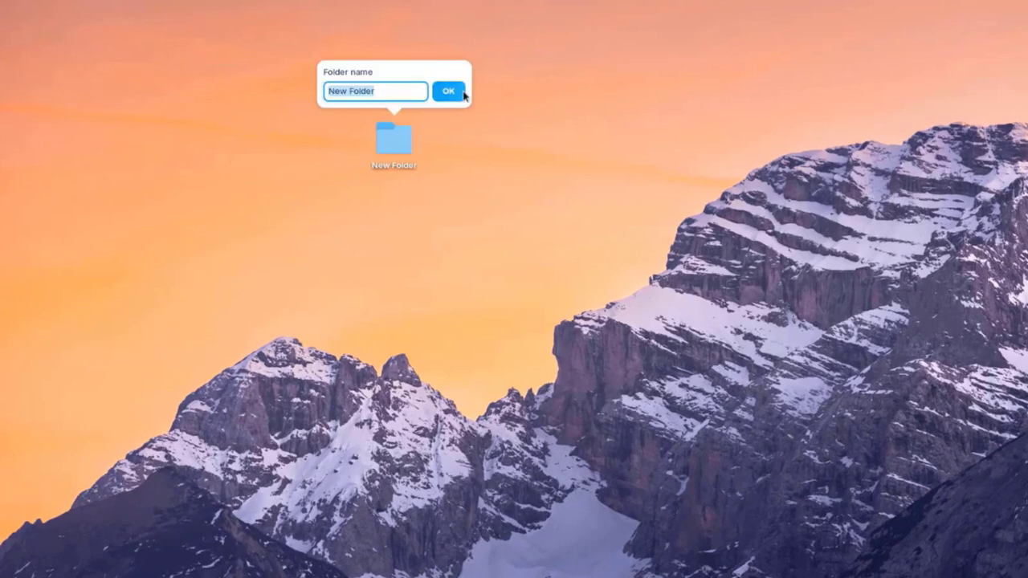
{"action": "left_click", "coordinate": [465, 94]}
Step: Create a new LibreOffice Writer document on the desktop and view the Arrange By options
{"action": "right_click", "coordinate": [481, 95]}
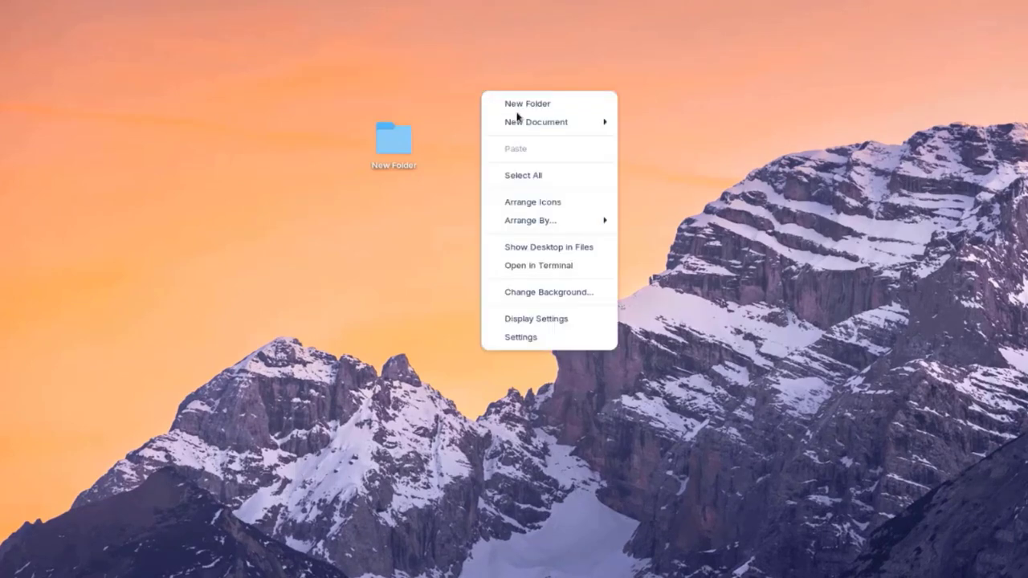
{"action": "mouse_move", "coordinate": [523, 126]}
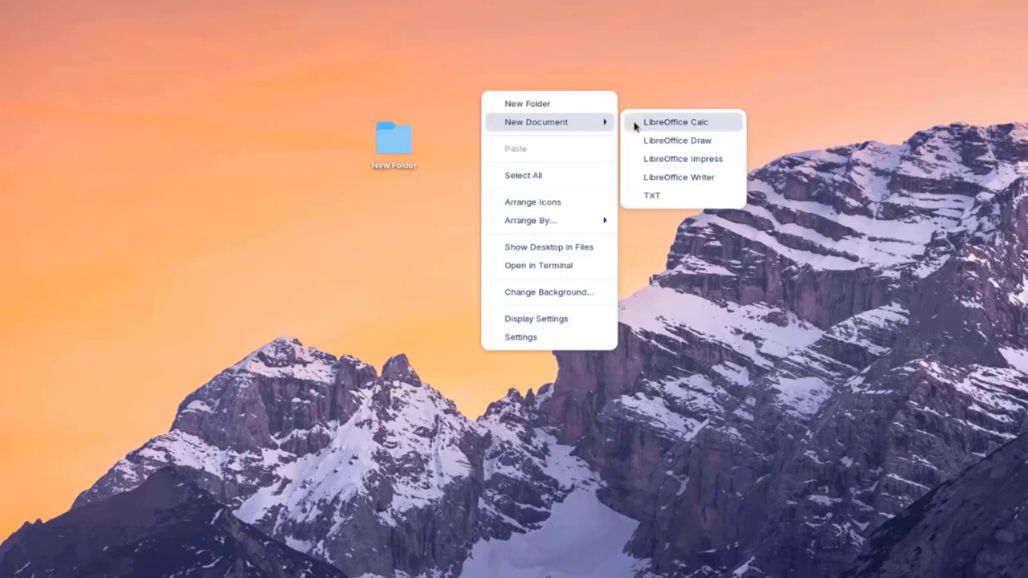
{"action": "left_click", "coordinate": [678, 178]}
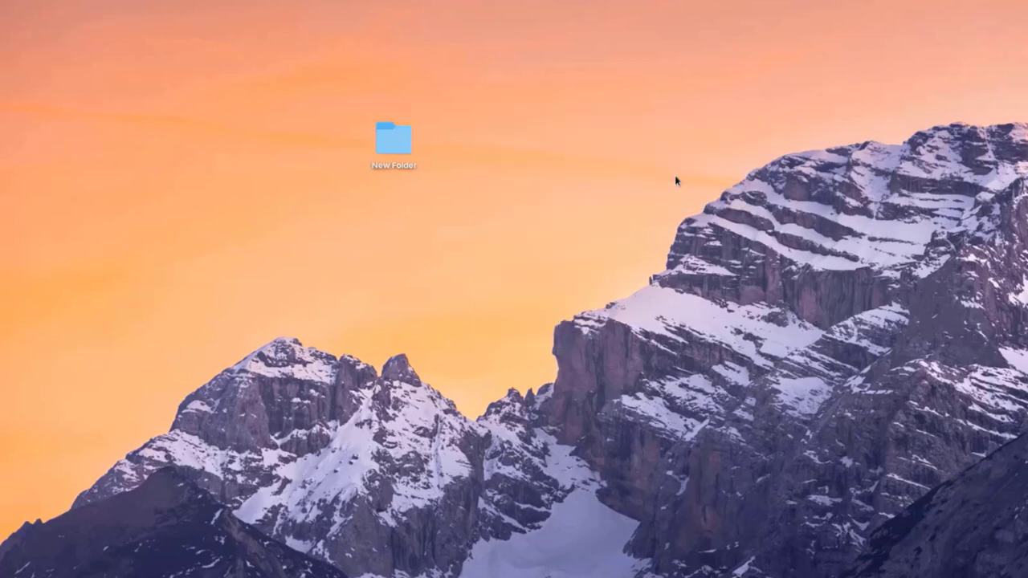
{"action": "right_click", "coordinate": [526, 178]}
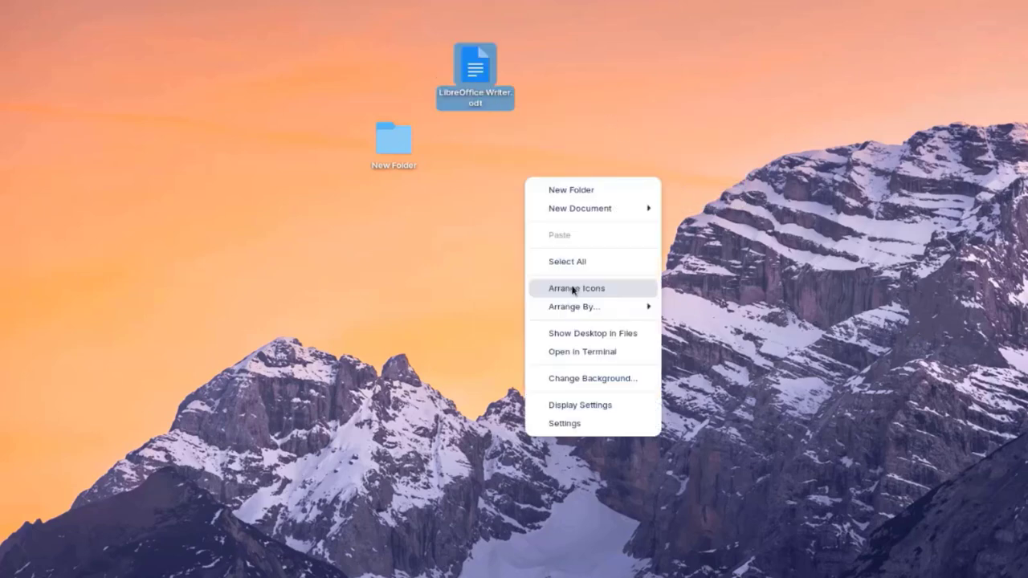
{"action": "mouse_move", "coordinate": [580, 310]}
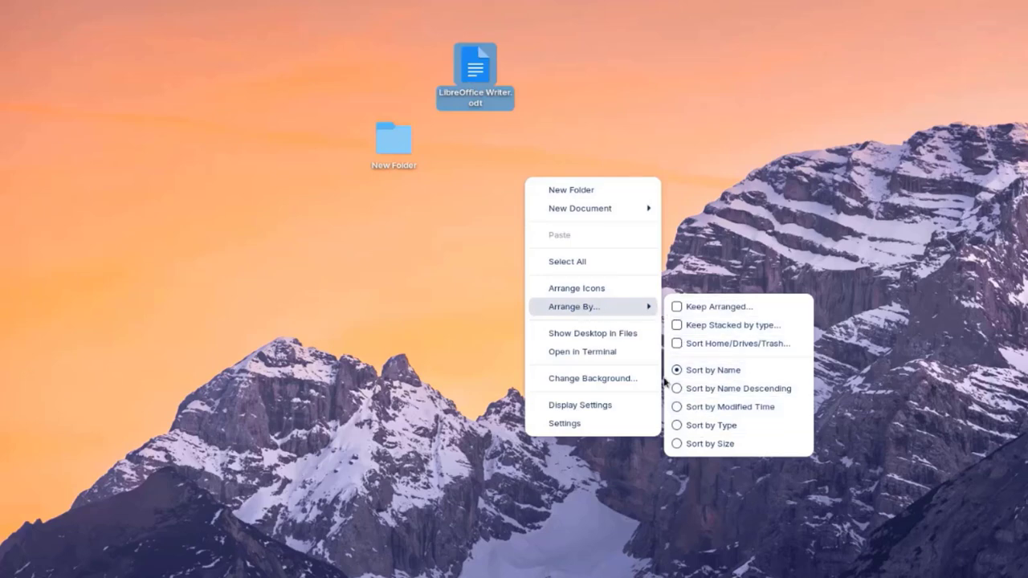
Step: Set the desert dunes image as the desktop wallpaper
{"action": "left_click", "coordinate": [593, 378]}
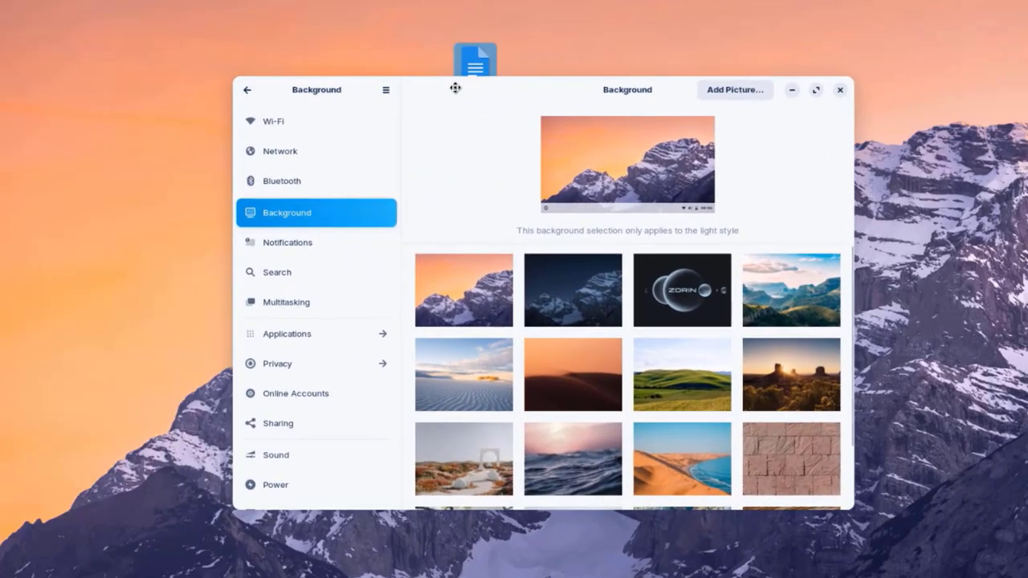
{"action": "scroll", "coordinate": [708, 316], "scroll_direction": "down", "scroll_amount": 2}
{"action": "scroll", "coordinate": [708, 315], "scroll_direction": "up", "scroll_amount": 2}
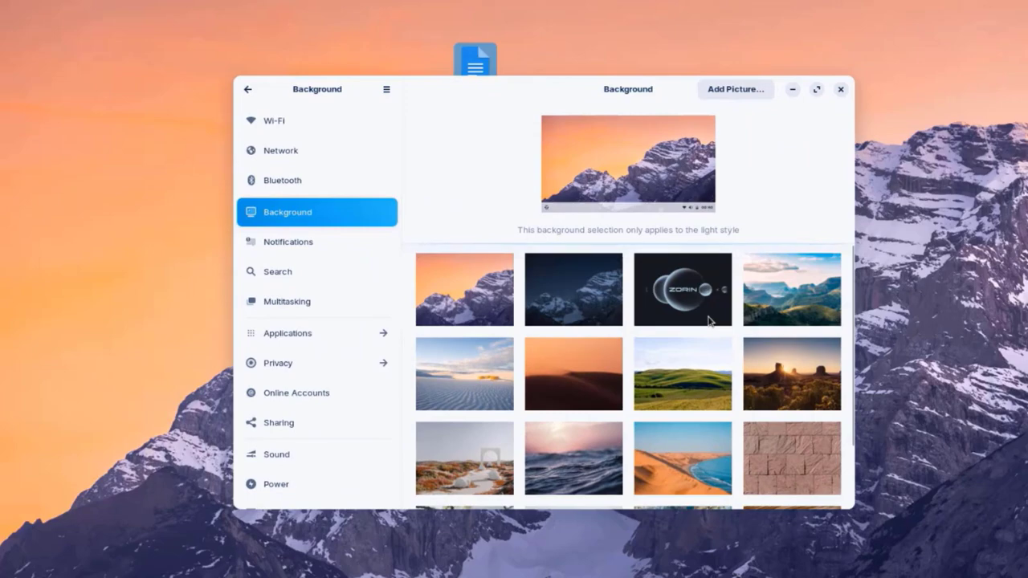
{"action": "scroll", "coordinate": [633, 353], "scroll_direction": "down", "scroll_amount": 2}
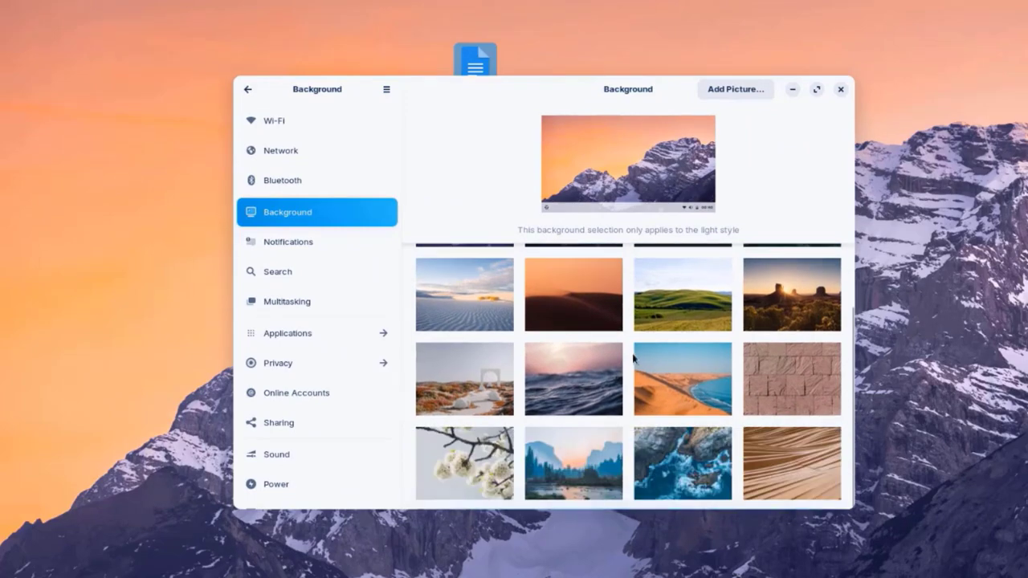
{"action": "scroll", "coordinate": [661, 384], "scroll_direction": "up", "scroll_amount": 2}
{"action": "left_click", "coordinate": [490, 383]}
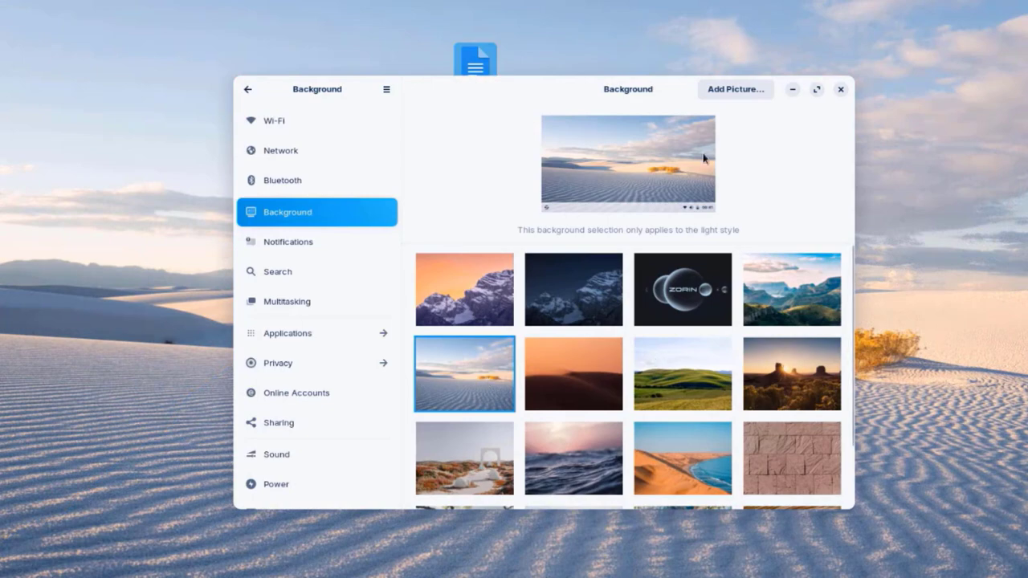
{"action": "left_click", "coordinate": [730, 89]}
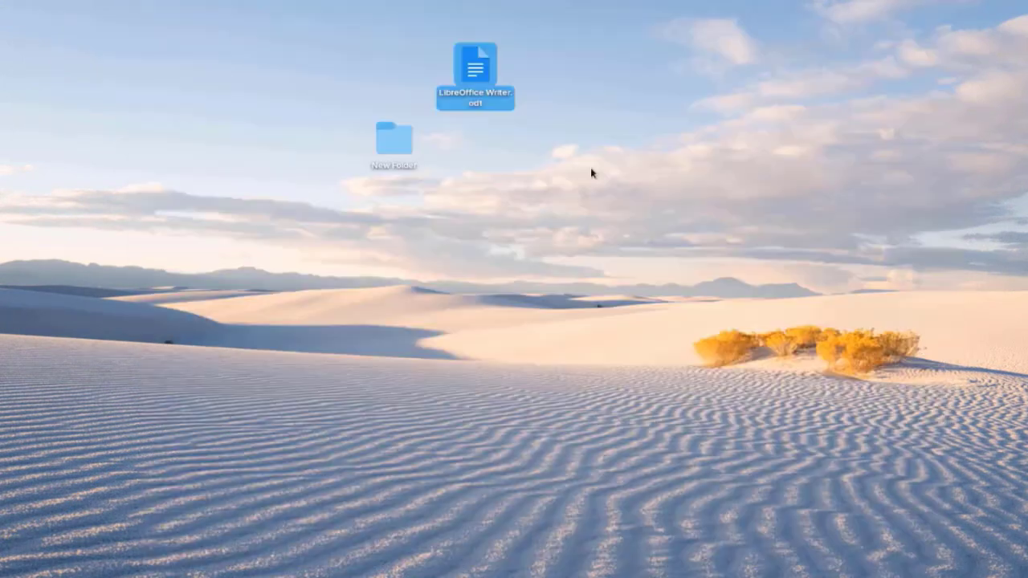
Step: Switch the wallpaper to the green rolling hills image
{"action": "right_click", "coordinate": [600, 166]}
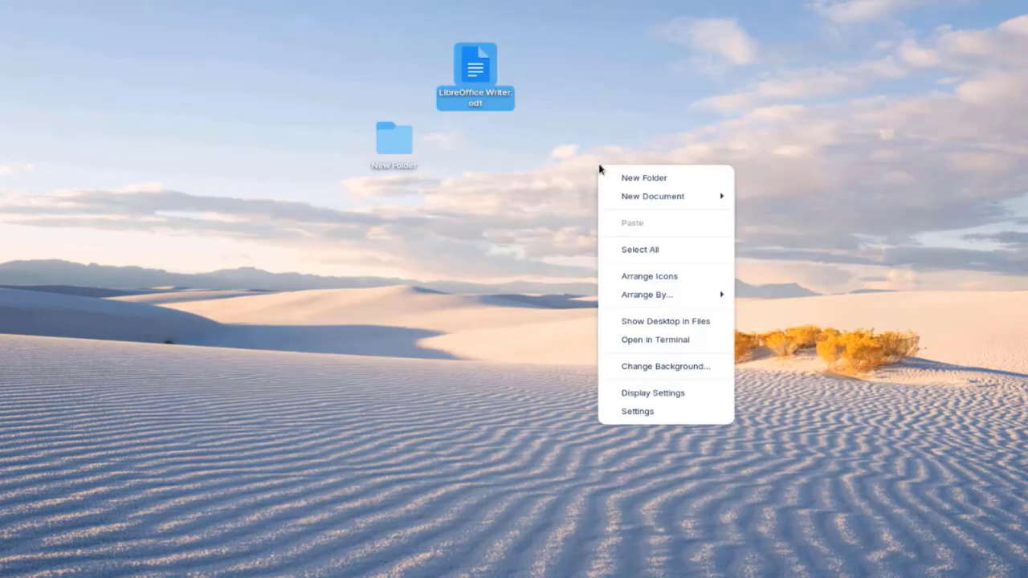
{"action": "left_click", "coordinate": [667, 371]}
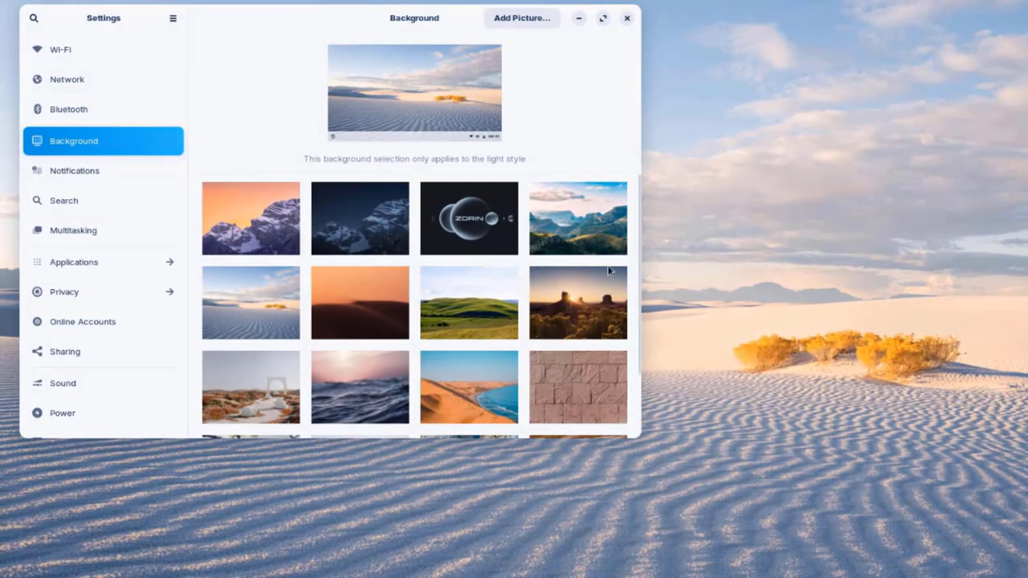
{"action": "left_click", "coordinate": [484, 311]}
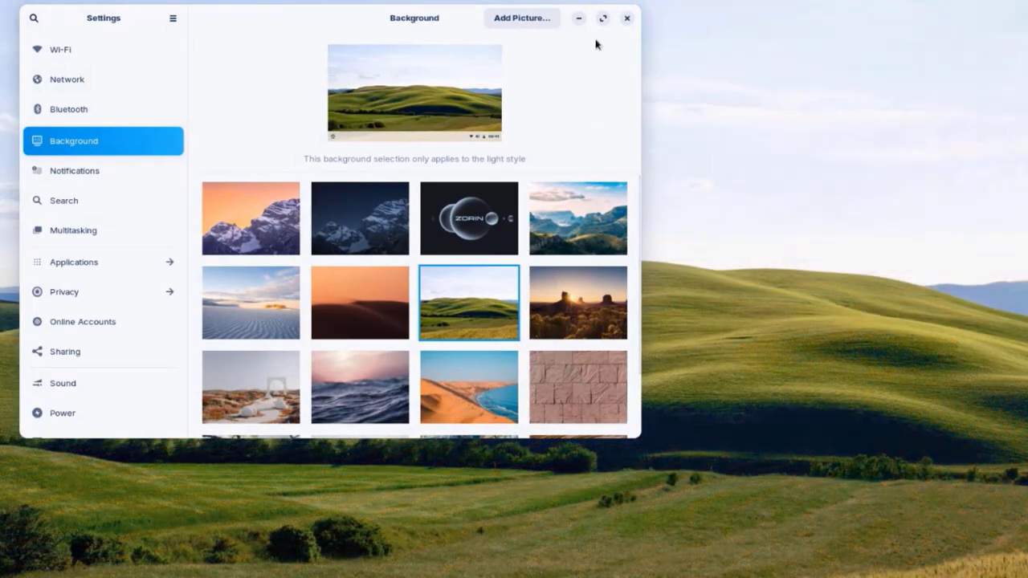
{"action": "left_click", "coordinate": [628, 18]}
{"action": "right_click", "coordinate": [696, 270]}
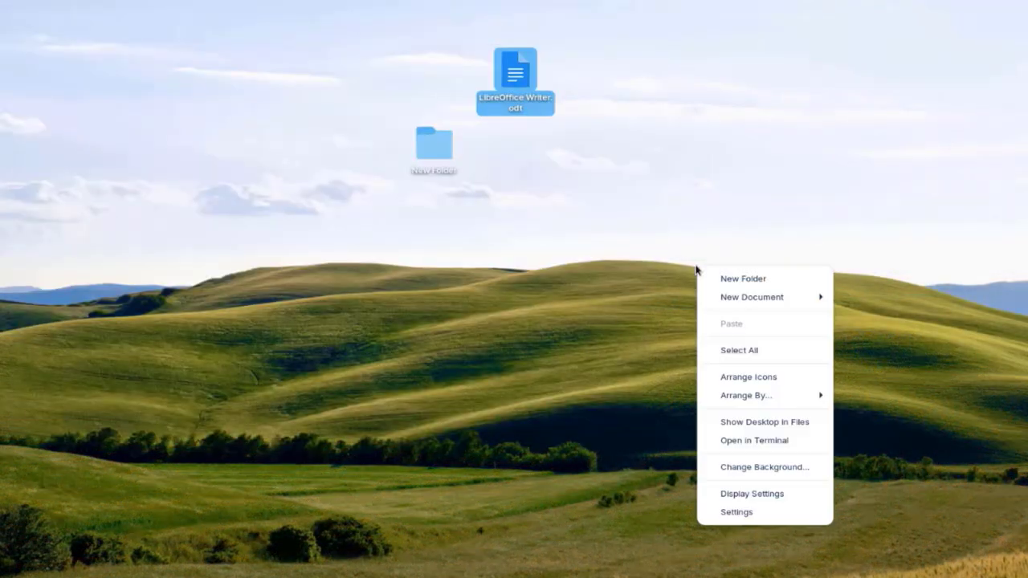
{"action": "left_click", "coordinate": [749, 494]}
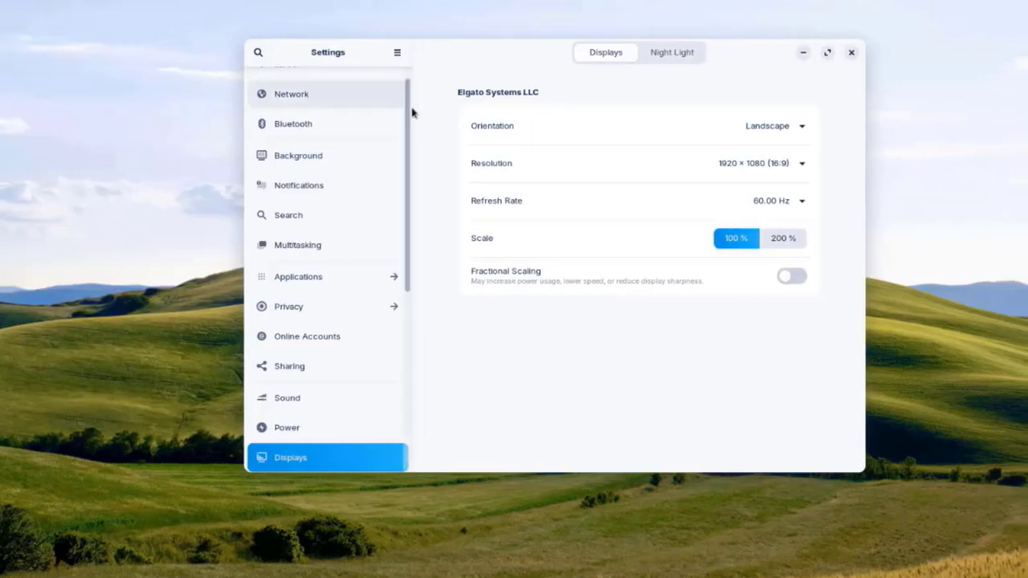
{"action": "left_click", "coordinate": [671, 125]}
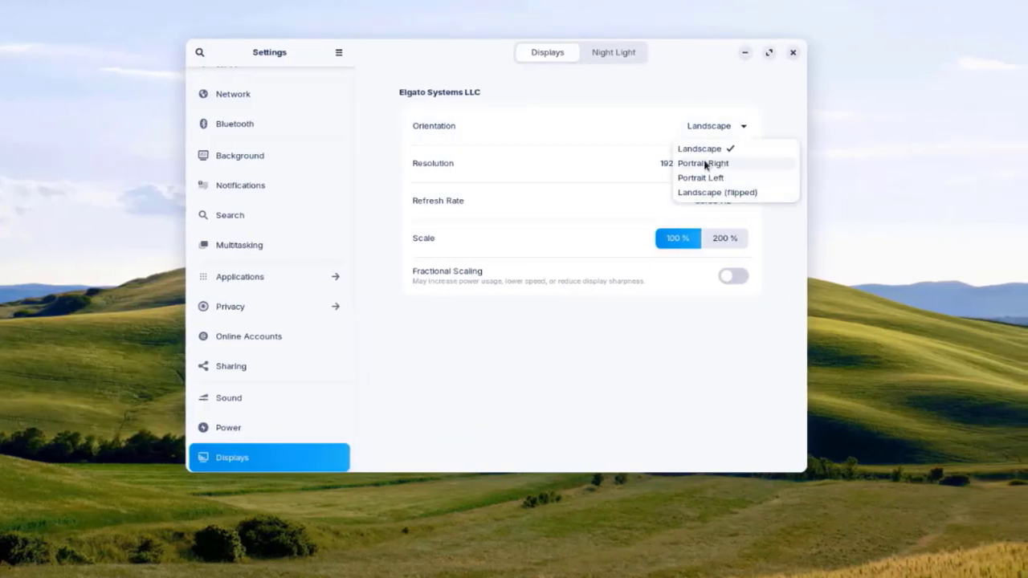
{"action": "left_click", "coordinate": [629, 105]}
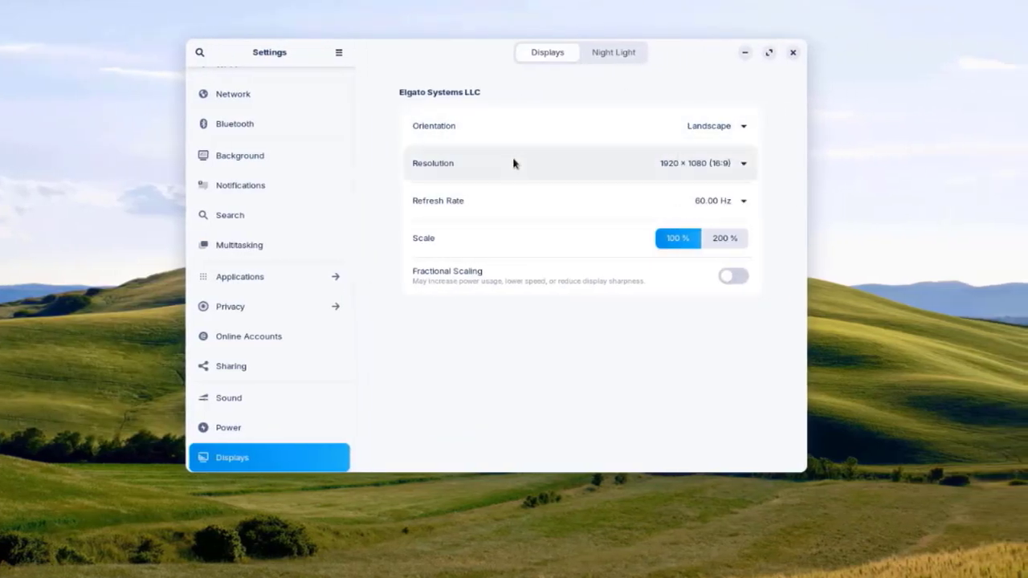
{"action": "left_click", "coordinate": [671, 167]}
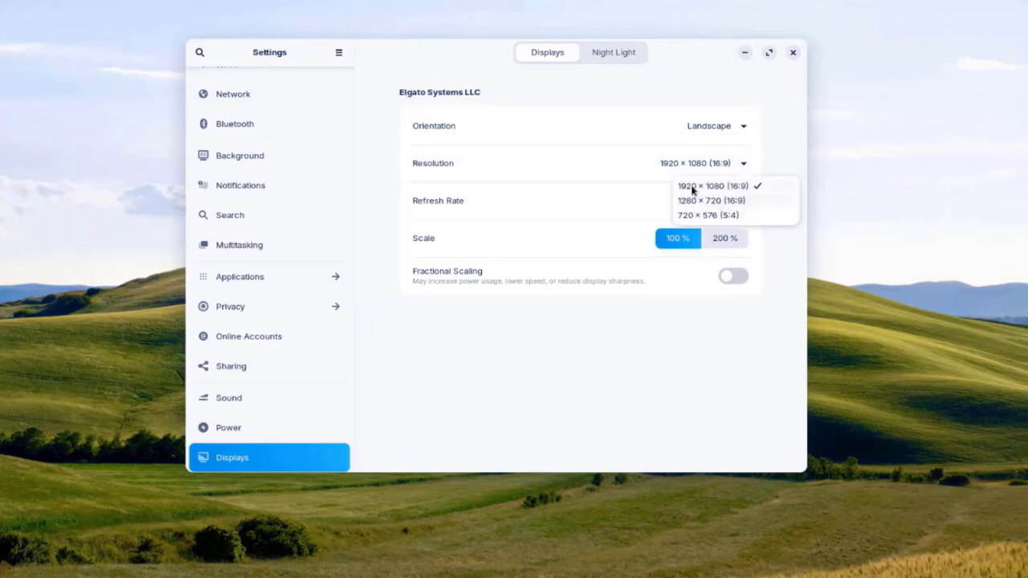
{"action": "left_click", "coordinate": [683, 167]}
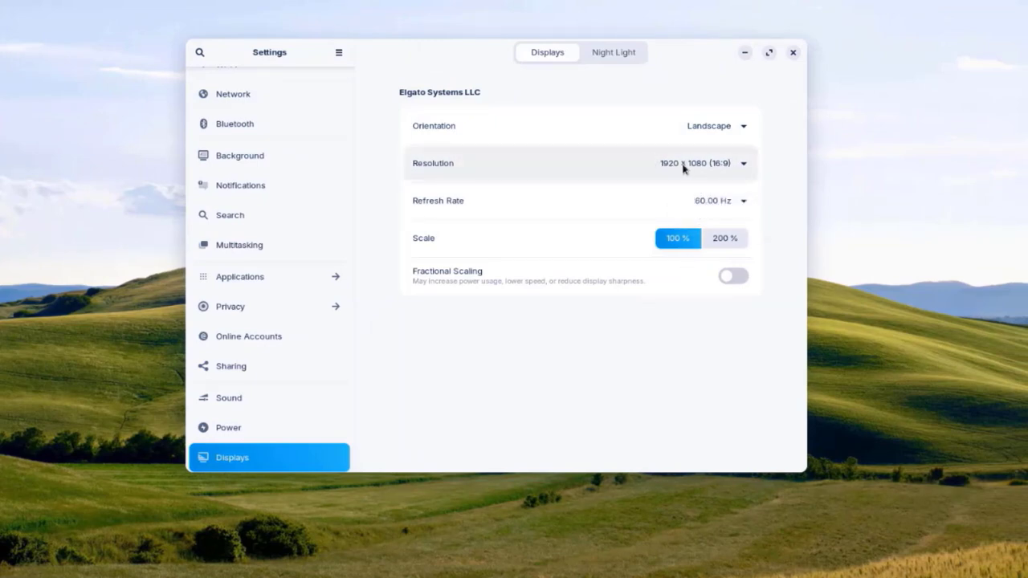
{"action": "left_click", "coordinate": [723, 239]}
{"action": "left_click", "coordinate": [675, 238]}
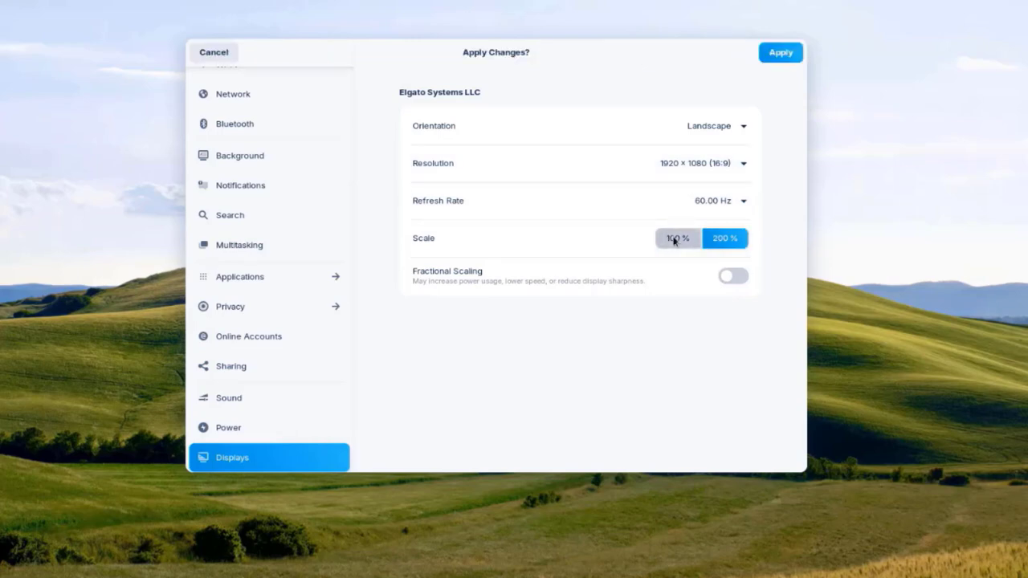
{"action": "left_click", "coordinate": [793, 51]}
{"action": "right_click", "coordinate": [574, 114]}
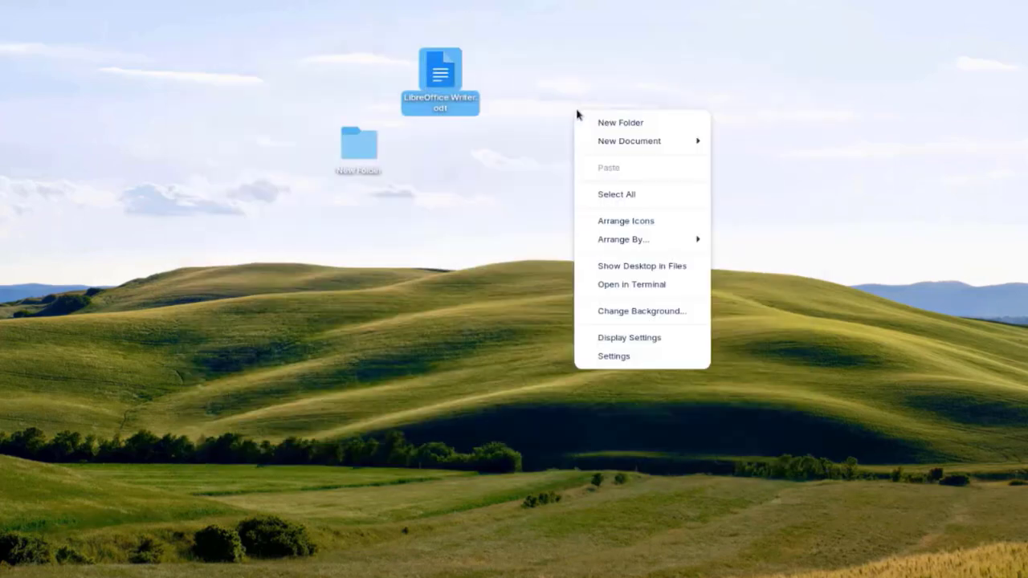
Step: In Settings > Network, view the wired connection's Identity, IPv4 and Security details
{"action": "left_click", "coordinate": [615, 357]}
{"action": "left_click", "coordinate": [283, 116]}
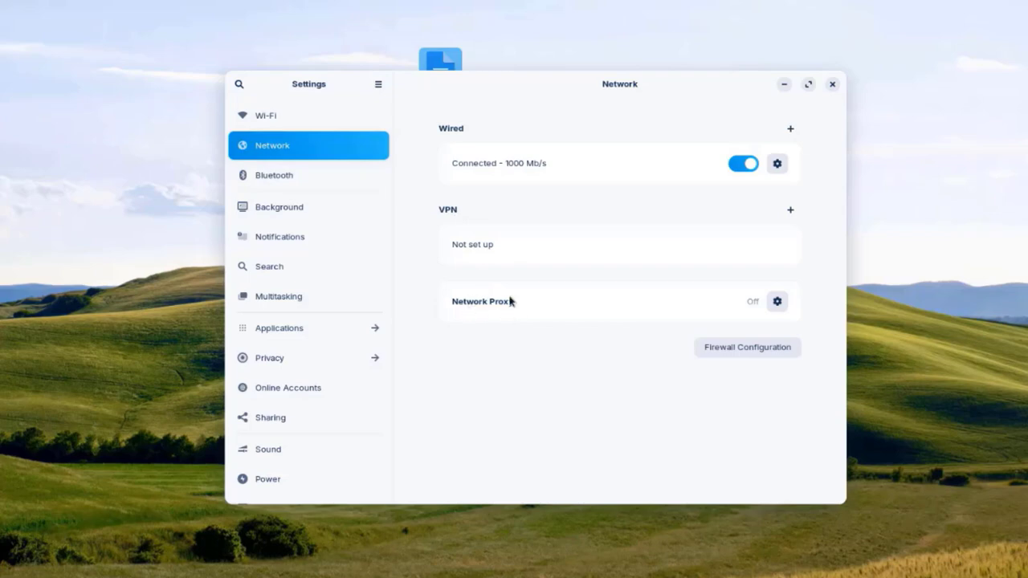
{"action": "left_click", "coordinate": [777, 164]}
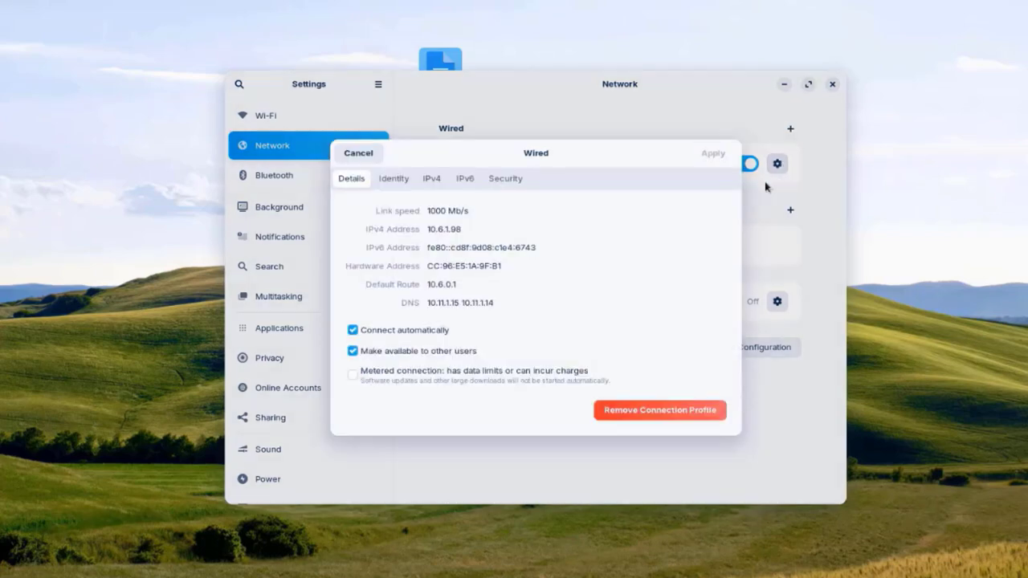
{"action": "left_click", "coordinate": [403, 184]}
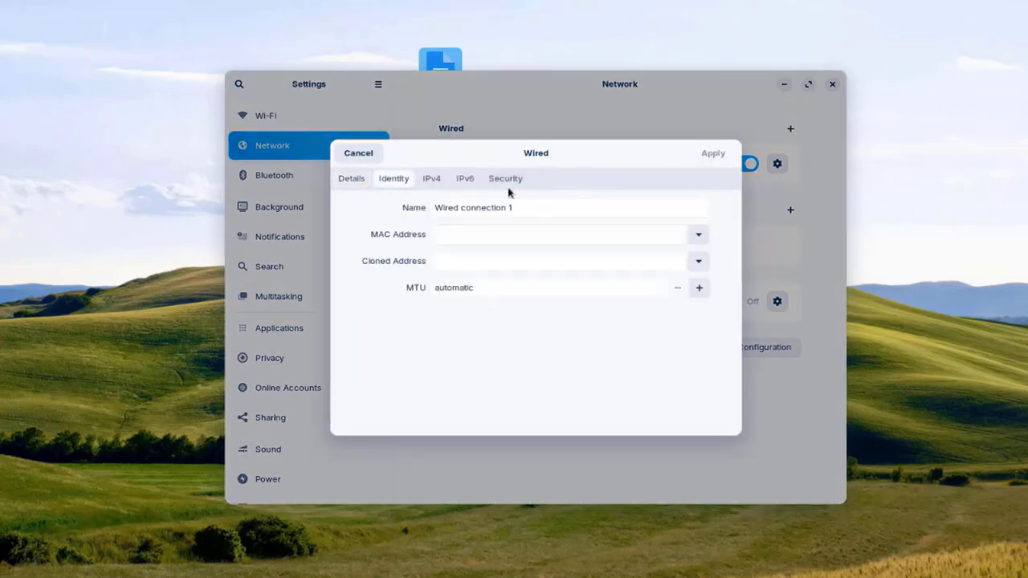
{"action": "left_click", "coordinate": [432, 179]}
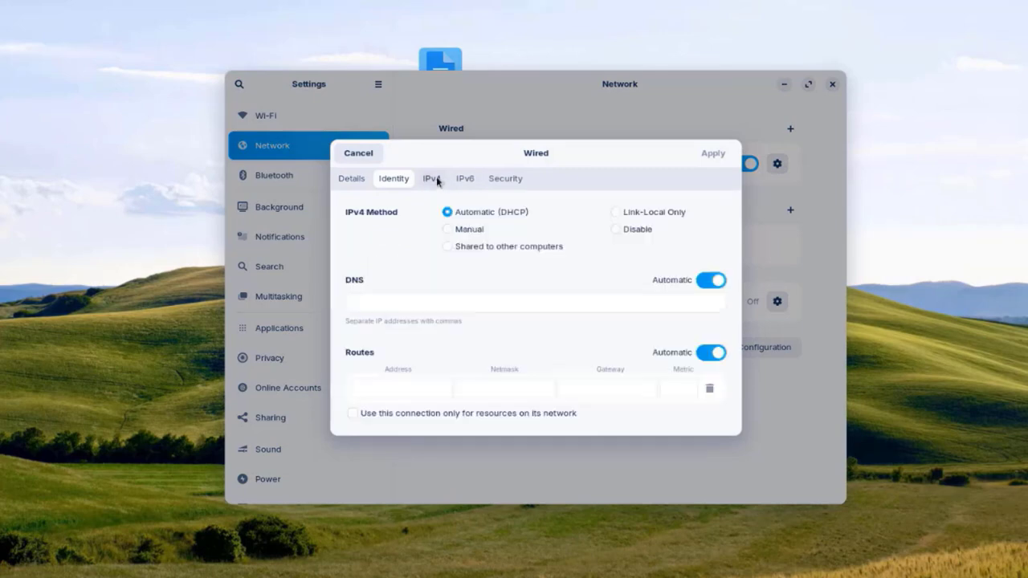
{"action": "left_click", "coordinate": [506, 179]}
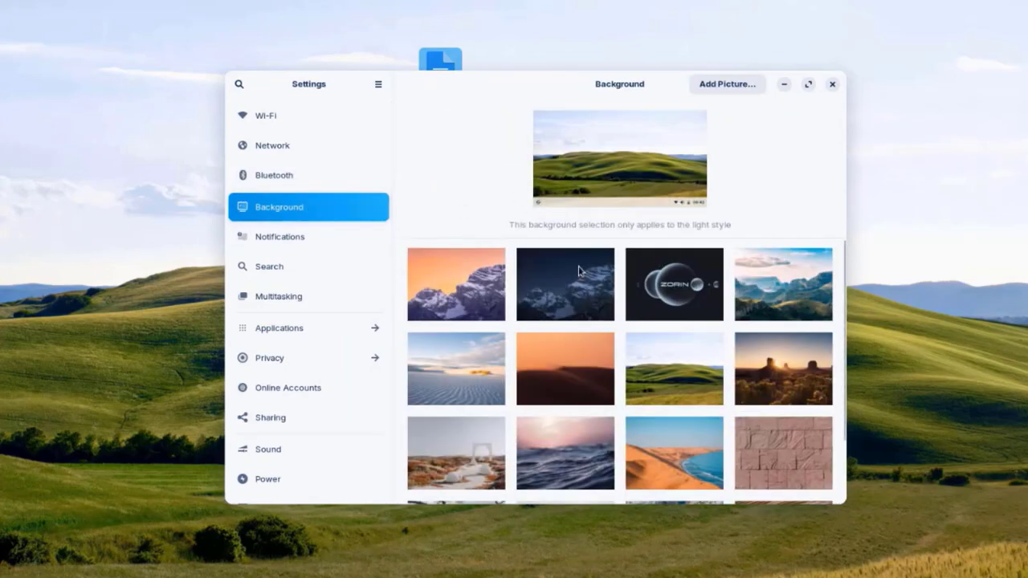
Step: Scroll through the Notifications app list and the Search settings, then move on to Multitasking
{"action": "left_click", "coordinate": [337, 250]}
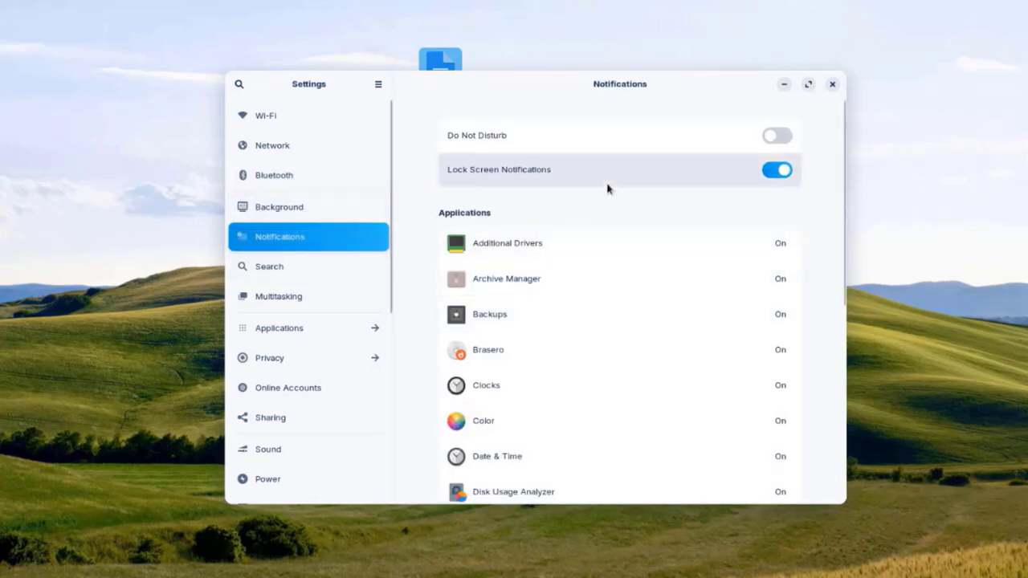
{"action": "scroll", "coordinate": [619, 213], "scroll_direction": "down", "scroll_amount": 1}
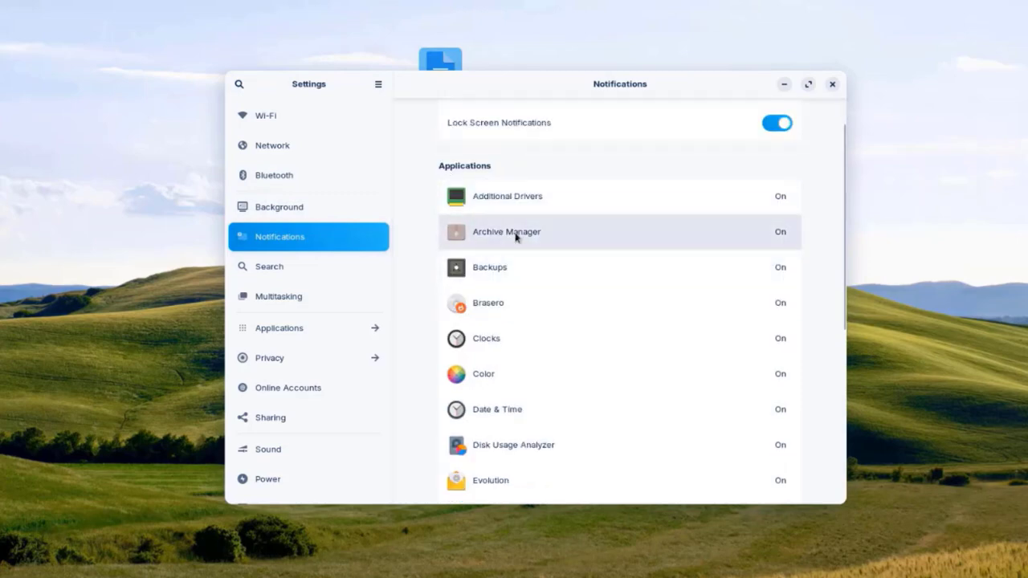
{"action": "scroll", "coordinate": [604, 278], "scroll_direction": "down", "scroll_amount": 6}
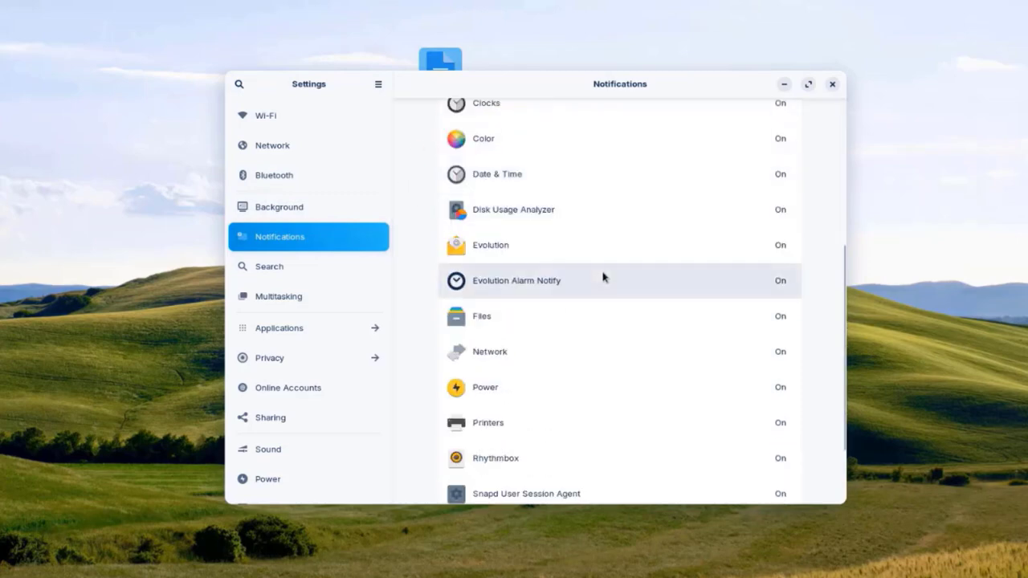
{"action": "scroll", "coordinate": [658, 313], "scroll_direction": "up", "scroll_amount": 5}
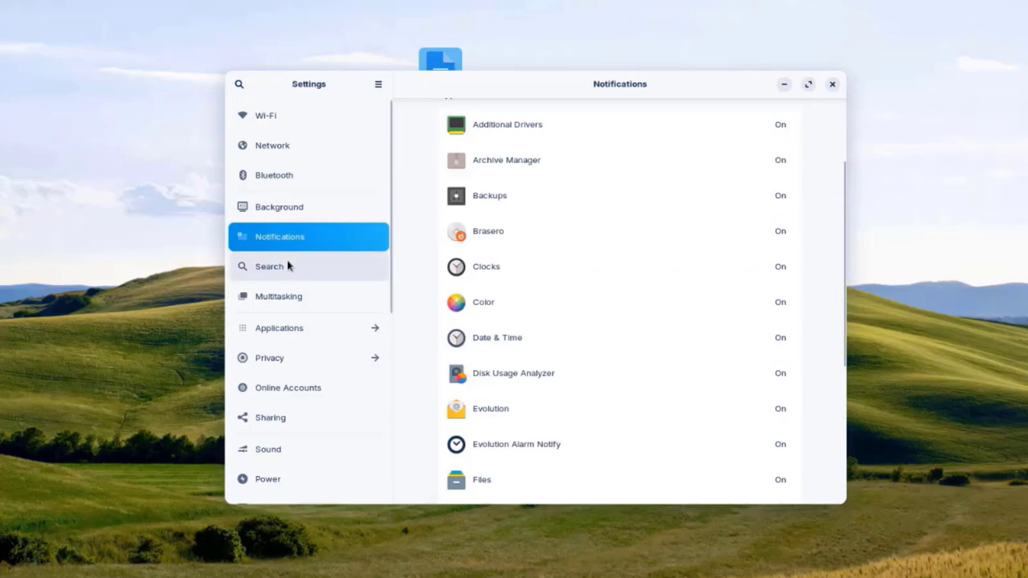
{"action": "left_click", "coordinate": [322, 272]}
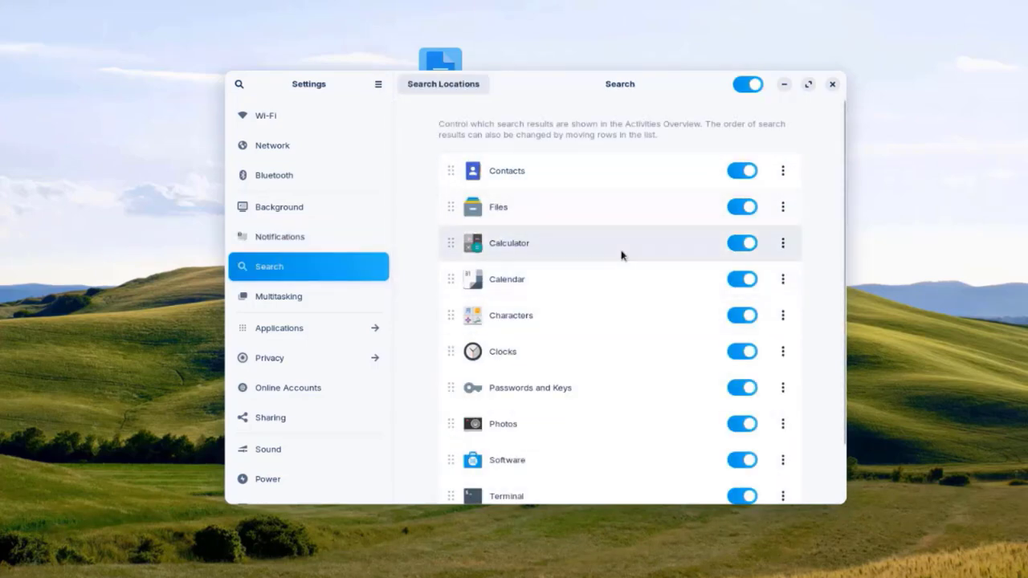
{"action": "scroll", "coordinate": [643, 265], "scroll_direction": "down", "scroll_amount": 1}
{"action": "scroll", "coordinate": [651, 301], "scroll_direction": "up", "scroll_amount": 2}
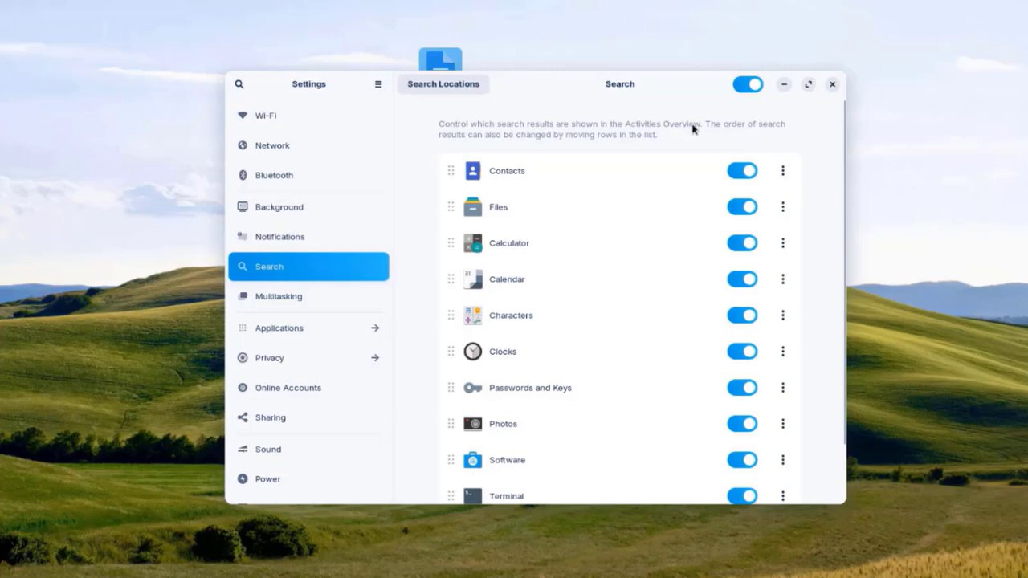
{"action": "scroll", "coordinate": [643, 241], "scroll_direction": "down", "scroll_amount": 1}
{"action": "left_click", "coordinate": [285, 295]}
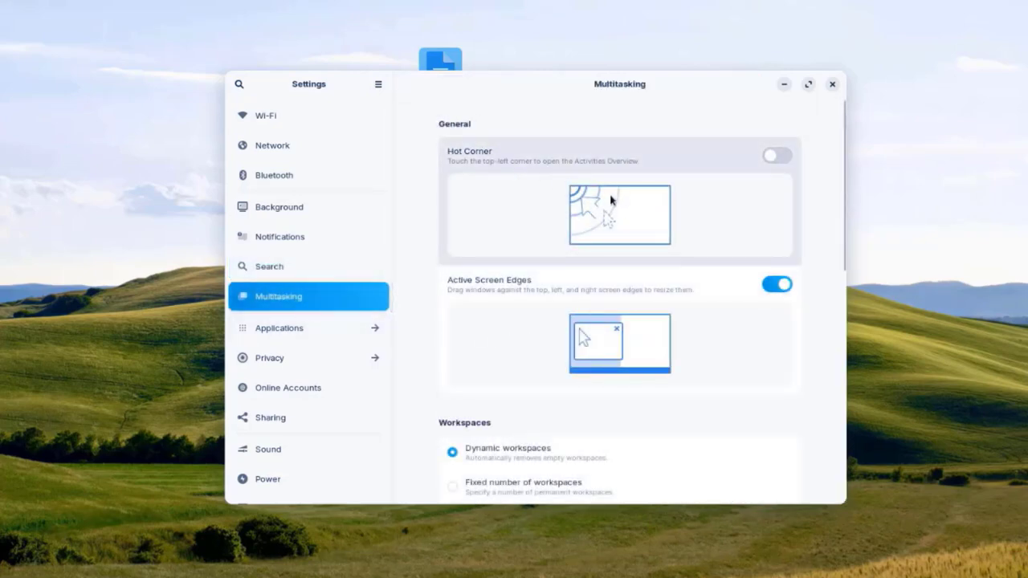
Step: Choose 'Fixed number of workspaces', review the remaining Multitasking options, then open Applications settings
{"action": "scroll", "coordinate": [420, 188], "scroll_direction": "down", "scroll_amount": 5}
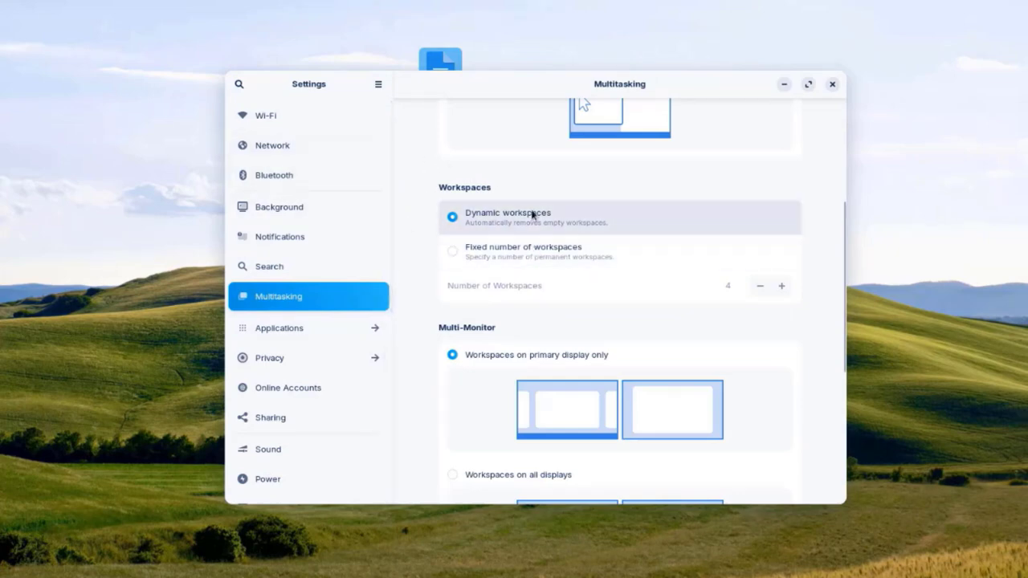
{"action": "left_click", "coordinate": [511, 254]}
{"action": "scroll", "coordinate": [498, 177], "scroll_direction": "down", "scroll_amount": 5}
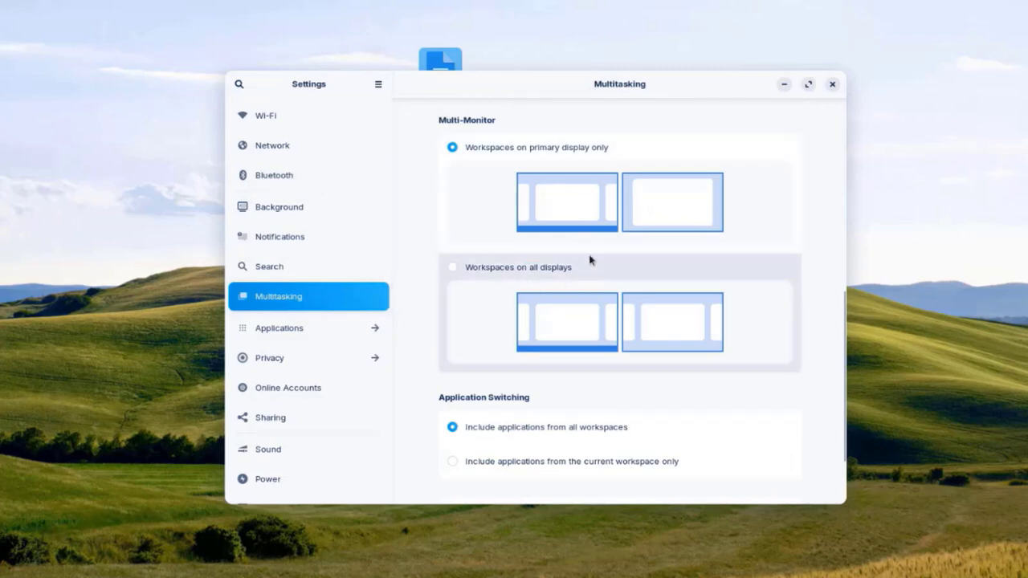
{"action": "scroll", "coordinate": [613, 311], "scroll_direction": "down", "scroll_amount": 2}
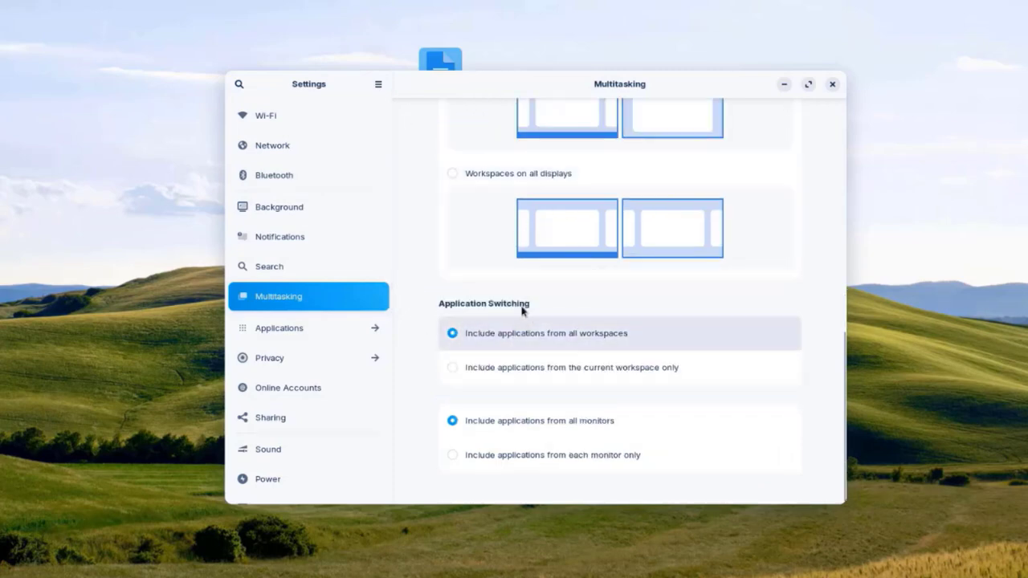
{"action": "left_click", "coordinate": [281, 326]}
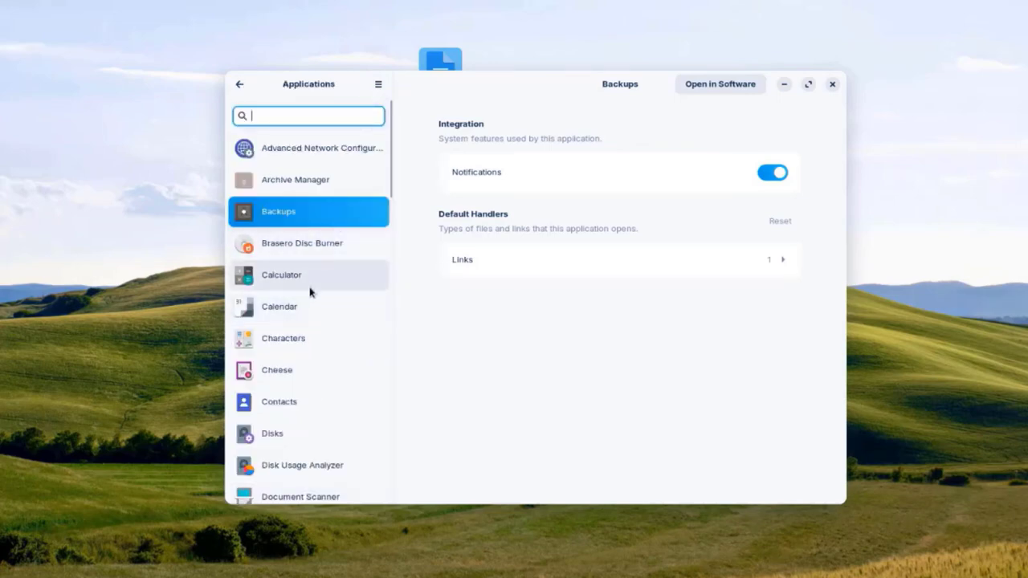
Step: Scroll through the Applications list and return to the main settings list
{"action": "scroll", "coordinate": [311, 294], "scroll_direction": "down", "scroll_amount": 5}
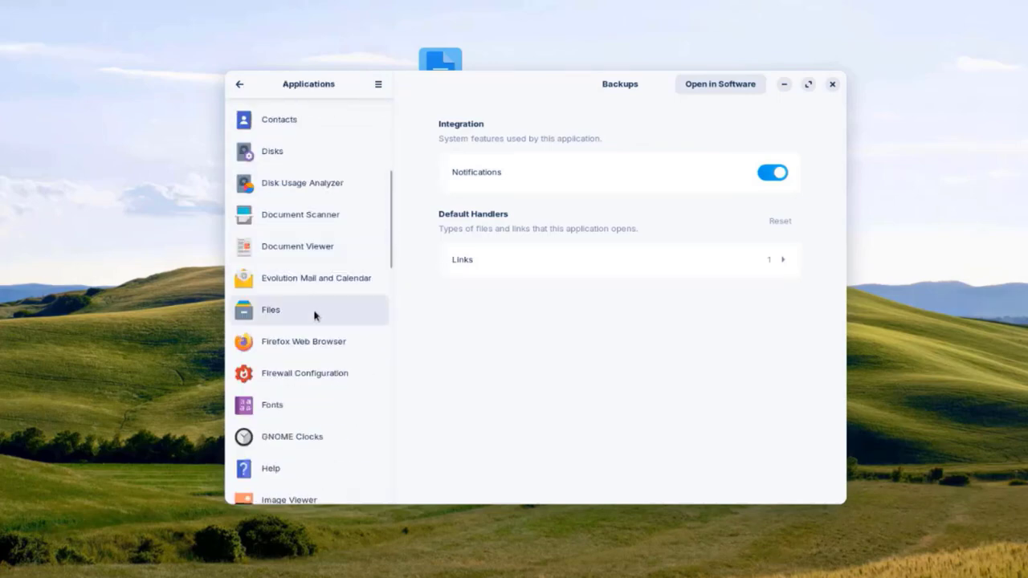
{"action": "scroll", "coordinate": [315, 317], "scroll_direction": "down", "scroll_amount": 3}
{"action": "scroll", "coordinate": [314, 323], "scroll_direction": "down", "scroll_amount": 14}
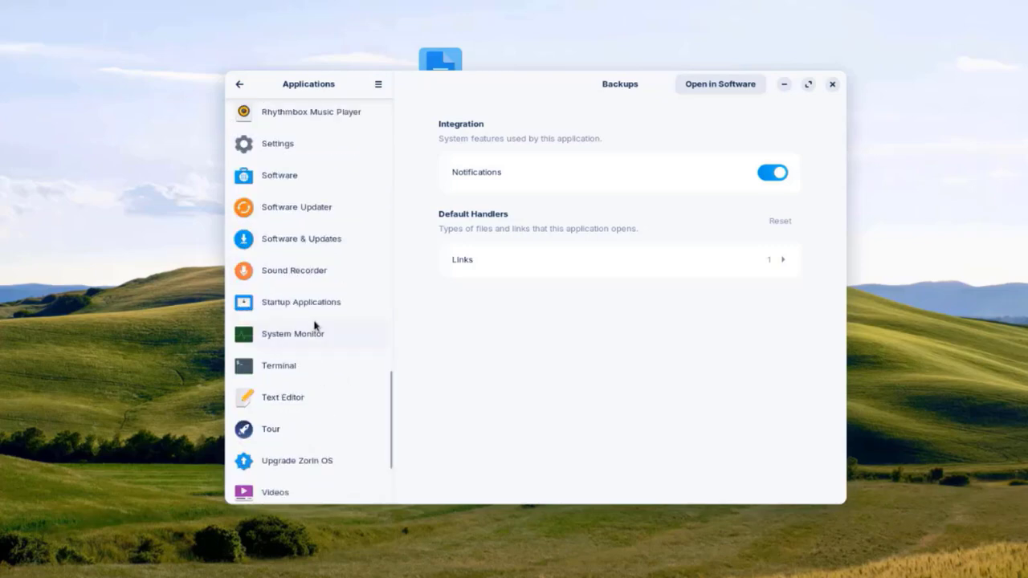
{"action": "scroll", "coordinate": [314, 323], "scroll_direction": "up", "scroll_amount": 16}
{"action": "key", "text": "alt+Left"}
{"action": "left_click", "coordinate": [257, 151]}
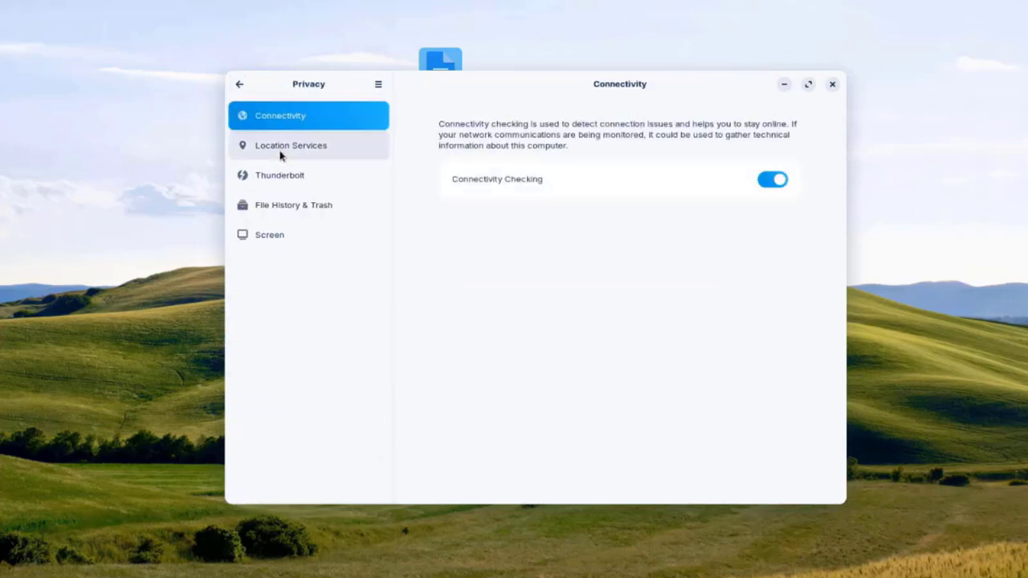
Step: Review the Location Services, Thunderbolt, File History & Trash and Screen privacy pages, then go back
{"action": "left_click", "coordinate": [282, 156]}
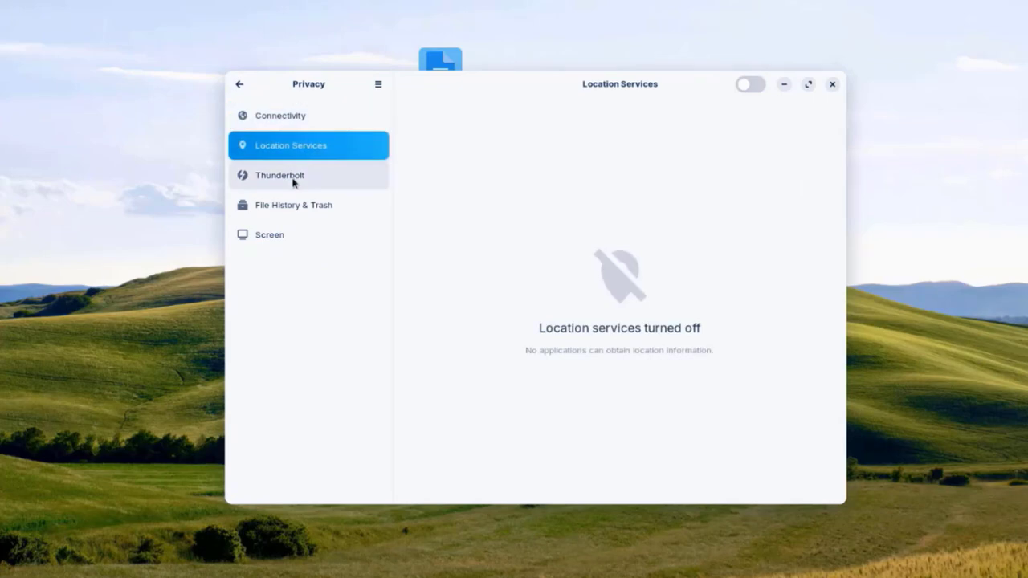
{"action": "left_click", "coordinate": [293, 183]}
{"action": "left_click", "coordinate": [298, 204]}
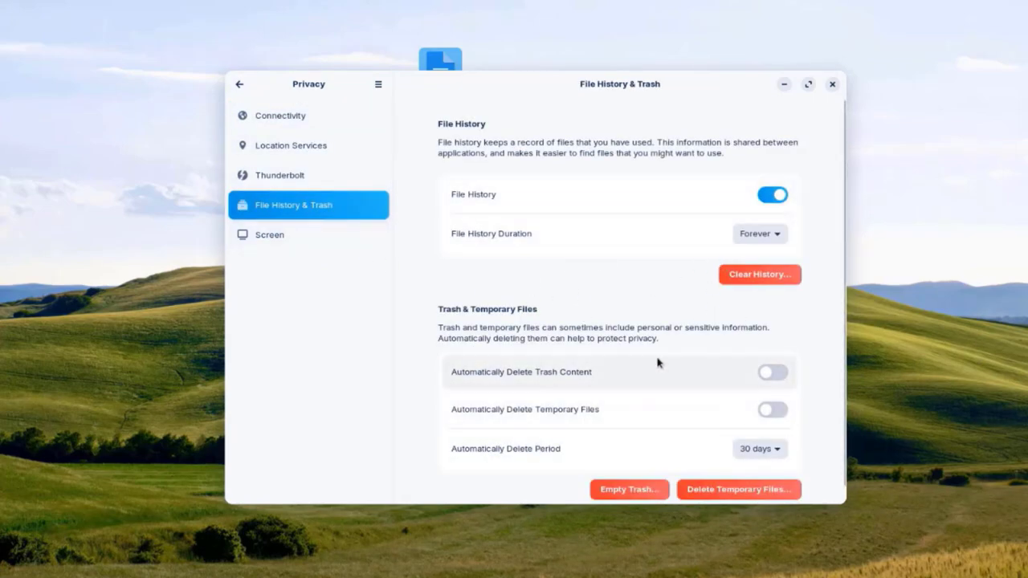
{"action": "scroll", "coordinate": [656, 347], "scroll_direction": "down", "scroll_amount": 1}
{"action": "left_click", "coordinate": [257, 237]}
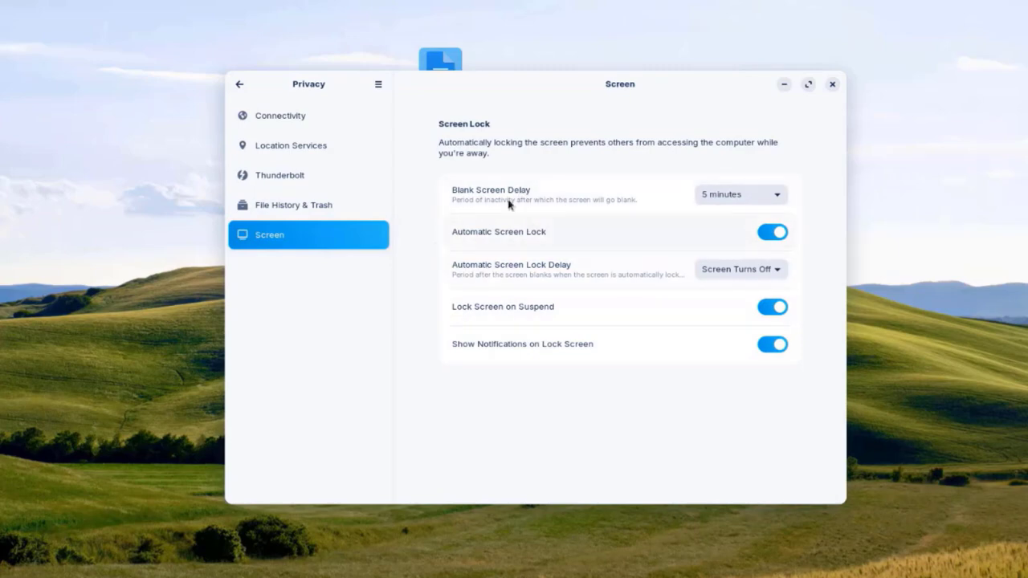
{"action": "left_click", "coordinate": [239, 84]}
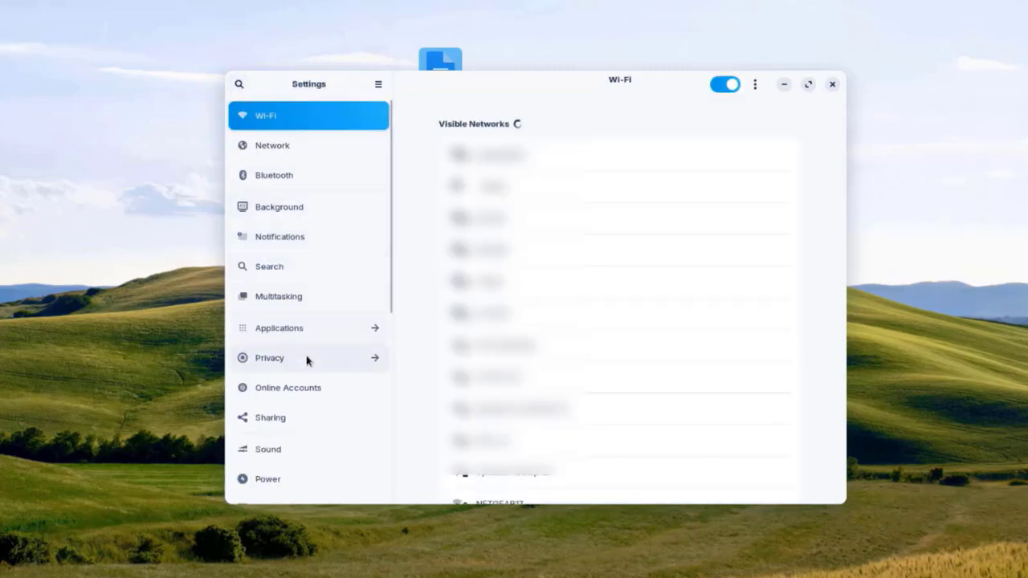
Step: Glance at Online Accounts, switch Sharing on, peek at Remote Desktop, then open Sound
{"action": "left_click", "coordinate": [298, 390]}
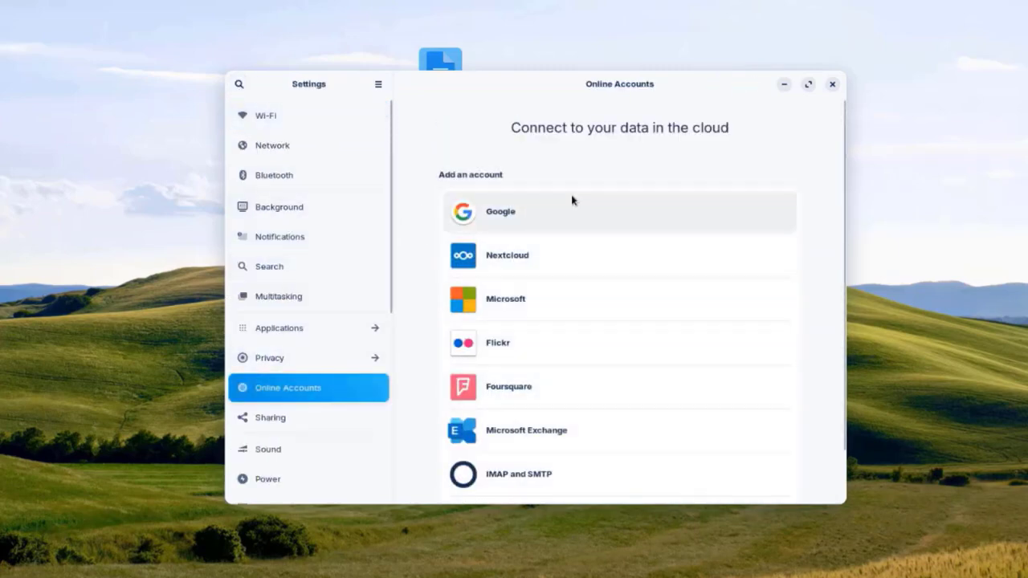
{"action": "scroll", "coordinate": [610, 267], "scroll_direction": "down", "scroll_amount": 2}
{"action": "scroll", "coordinate": [610, 267], "scroll_direction": "down", "scroll_amount": 1}
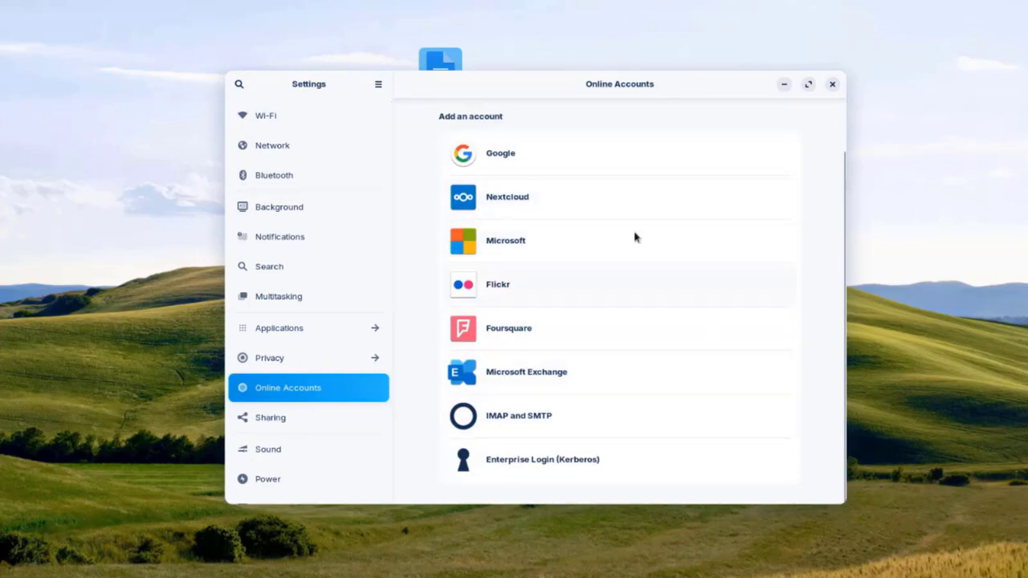
{"action": "left_click", "coordinate": [241, 417]}
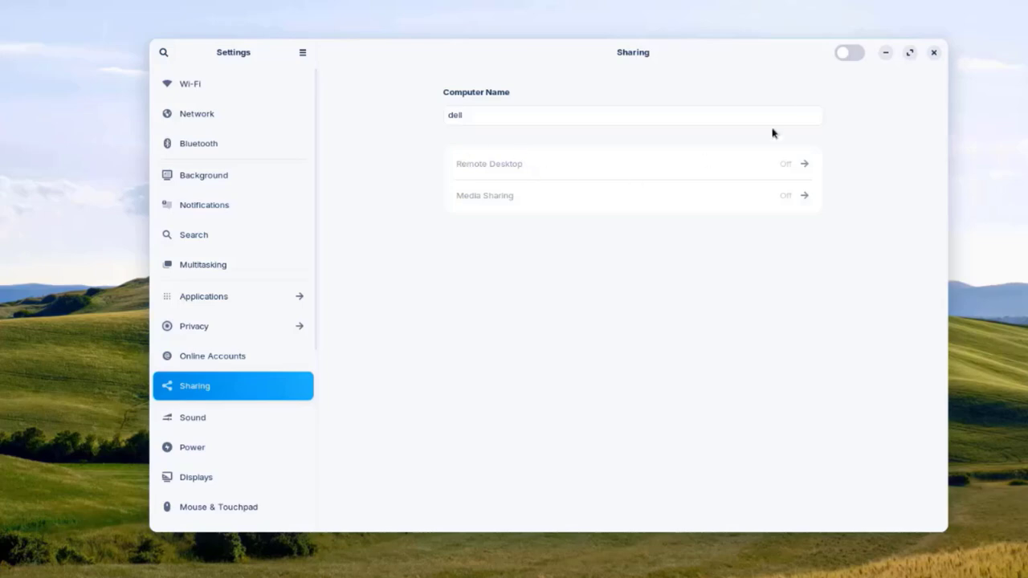
{"action": "left_click", "coordinate": [850, 54]}
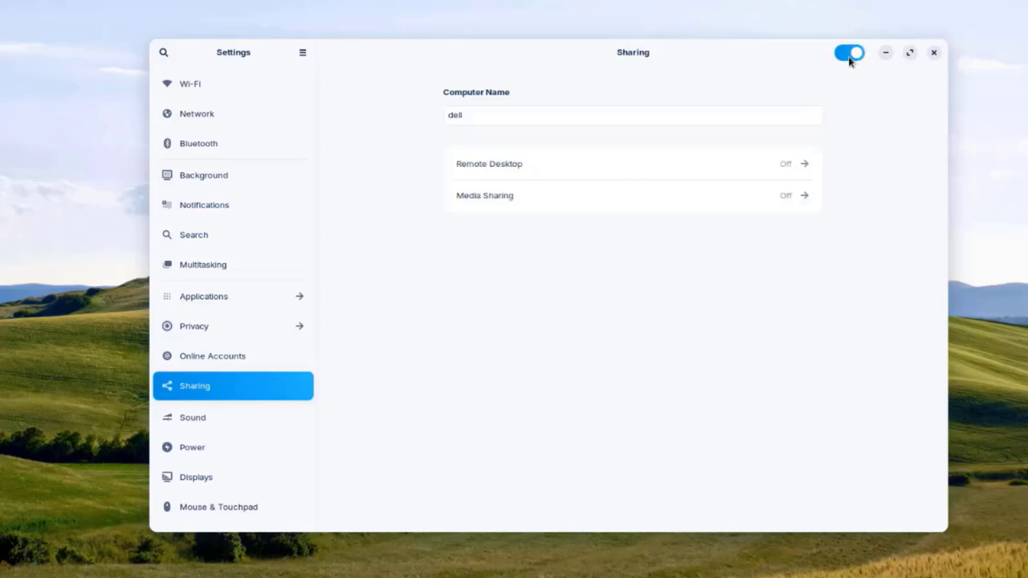
{"action": "left_click", "coordinate": [679, 167]}
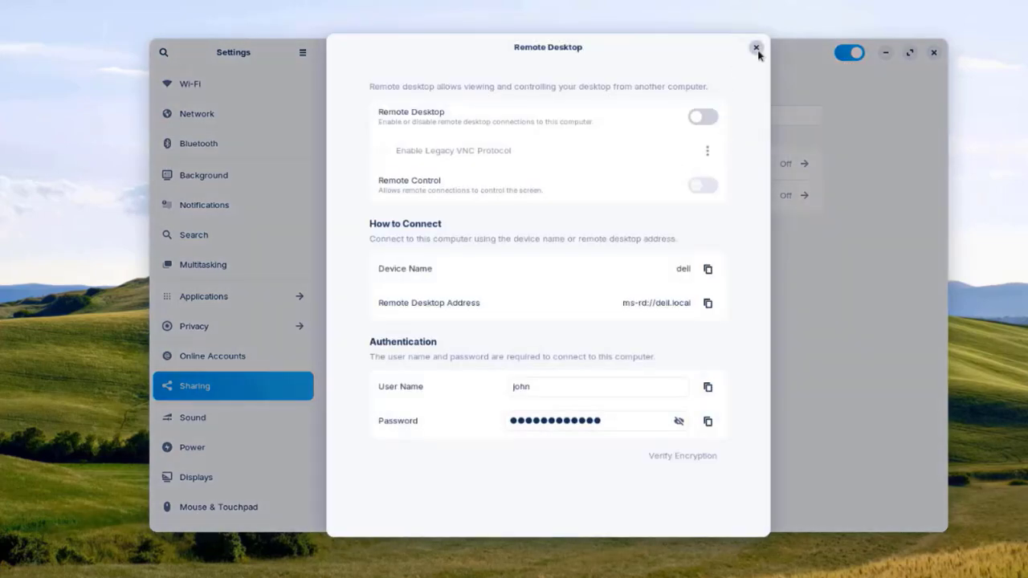
{"action": "left_click", "coordinate": [756, 48]}
{"action": "left_click", "coordinate": [207, 424]}
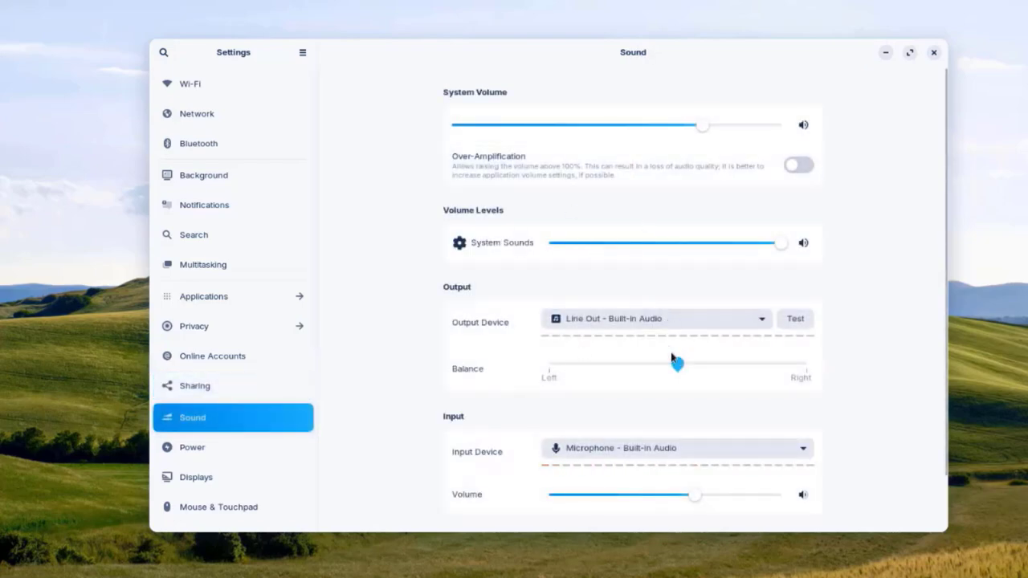
Step: Drag the sound balance fully to the left, then view the Power and Displays pages
{"action": "left_click_drag", "start_coordinate": [675, 364], "coordinate": [549, 366]}
{"action": "left_click", "coordinate": [193, 448]}
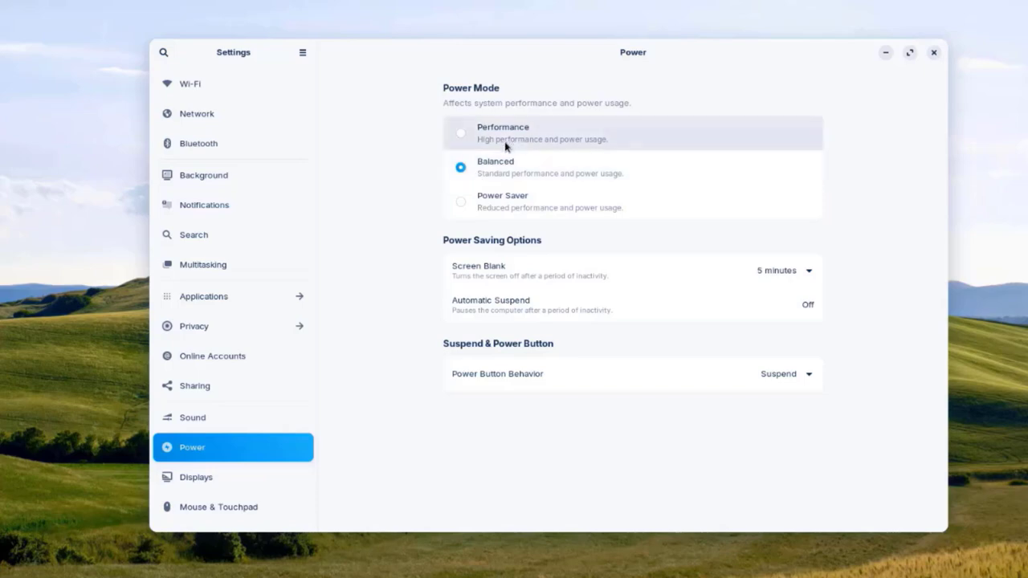
{"action": "left_click", "coordinate": [206, 477]}
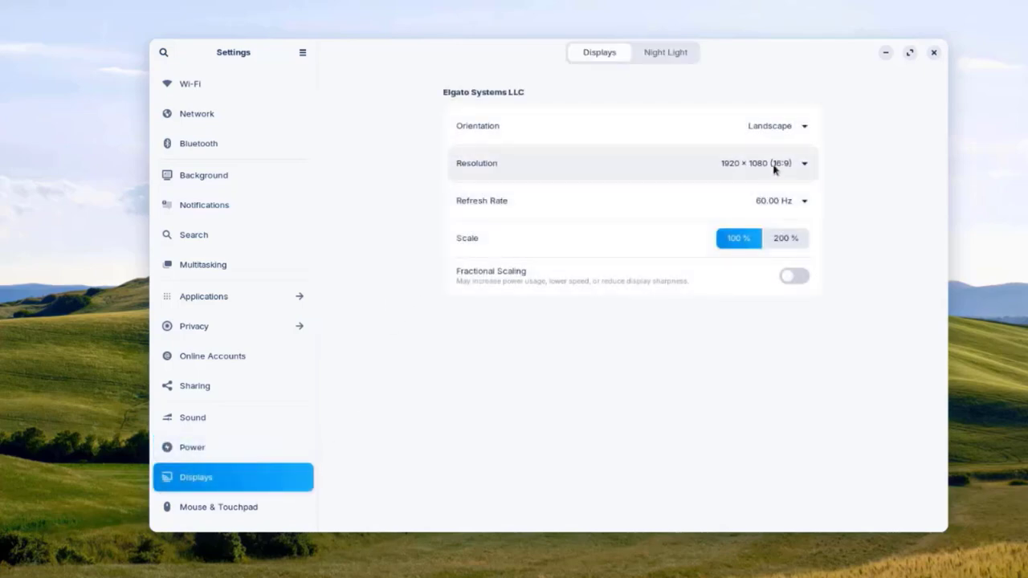
Step: Step through Mouse & Touchpad, Keyboard and Printers, and start searching for a printer to add
{"action": "scroll", "coordinate": [278, 321], "scroll_direction": "down", "scroll_amount": 5}
{"action": "left_click", "coordinate": [281, 304]}
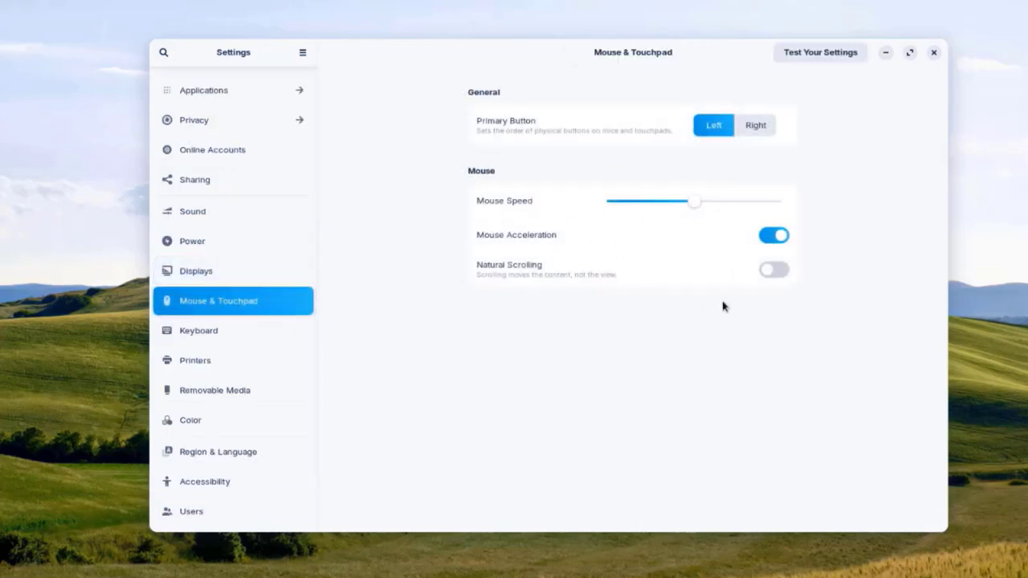
{"action": "key", "text": "Down"}
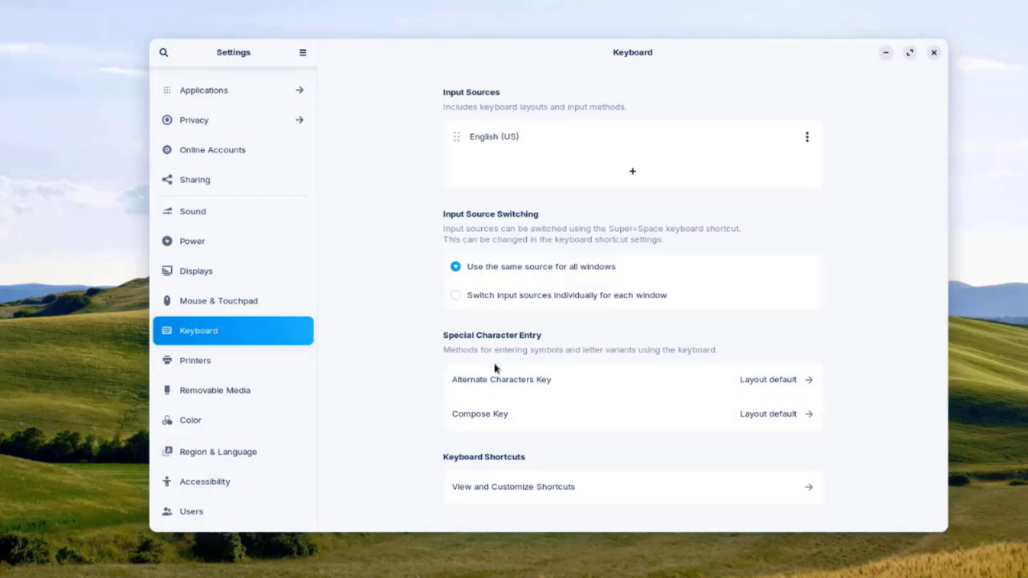
{"action": "key", "text": "Down"}
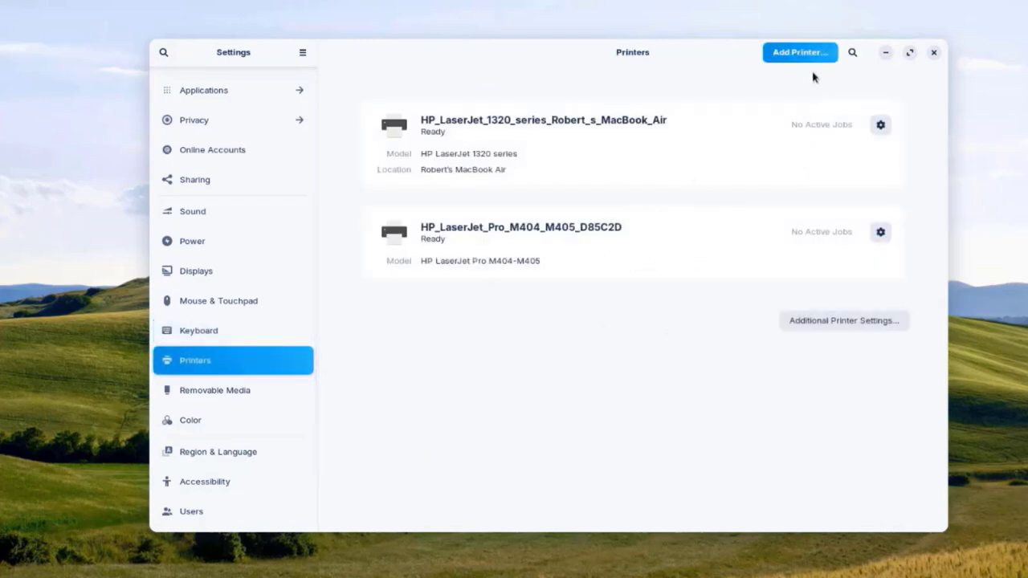
{"action": "left_click", "coordinate": [802, 53]}
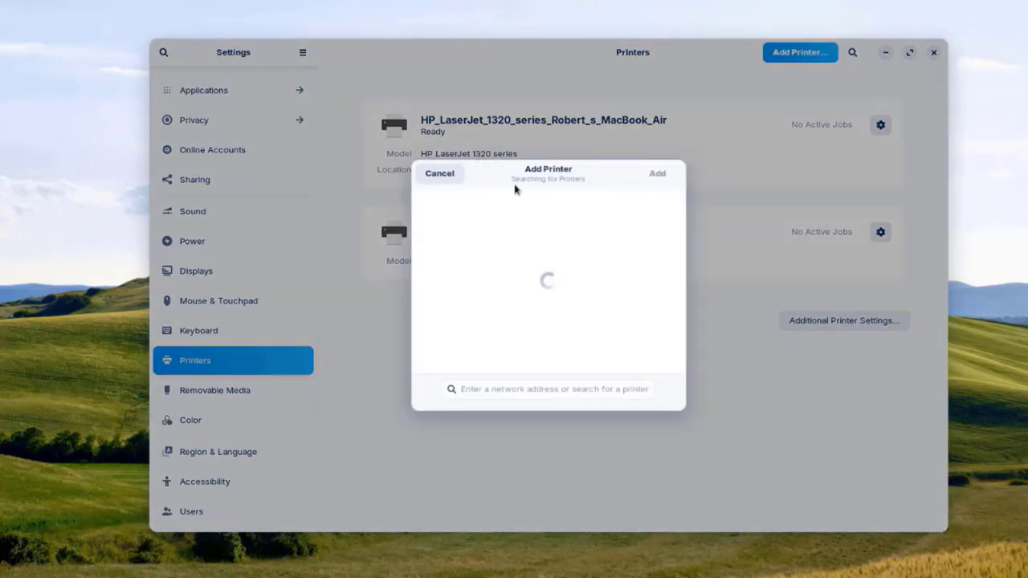
Step: Cancel the printer search, step through Removable Media, Color and Region & Language, dismissing the language list
{"action": "key", "text": "Escape"}
{"action": "left_click", "coordinate": [238, 399]}
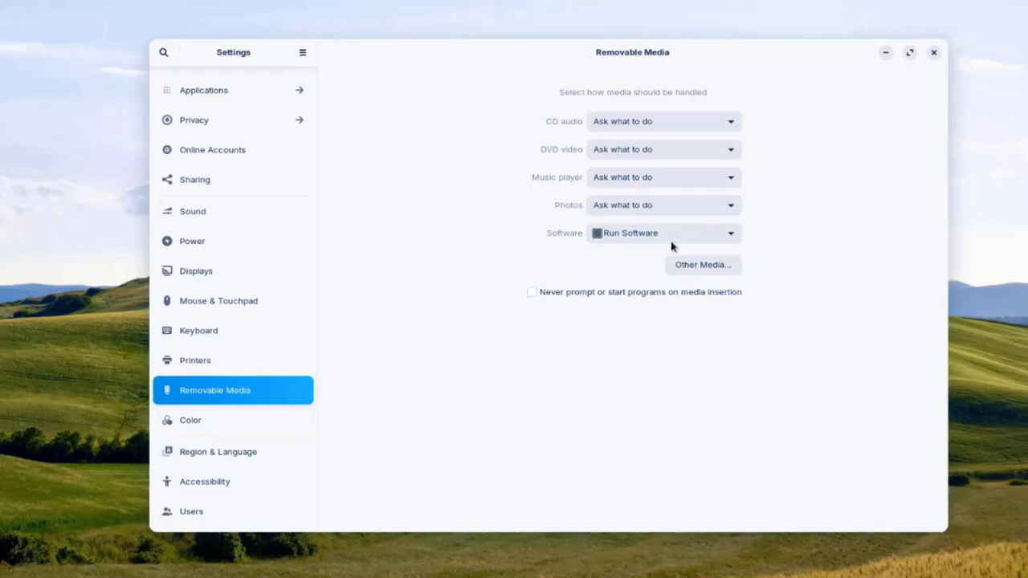
{"action": "key", "text": "Down"}
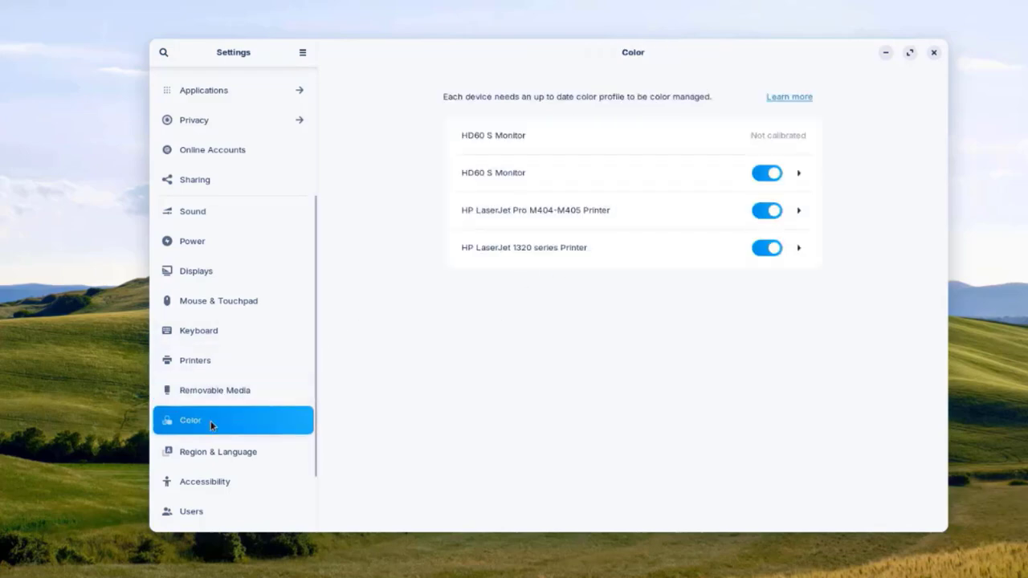
{"action": "left_click", "coordinate": [233, 452]}
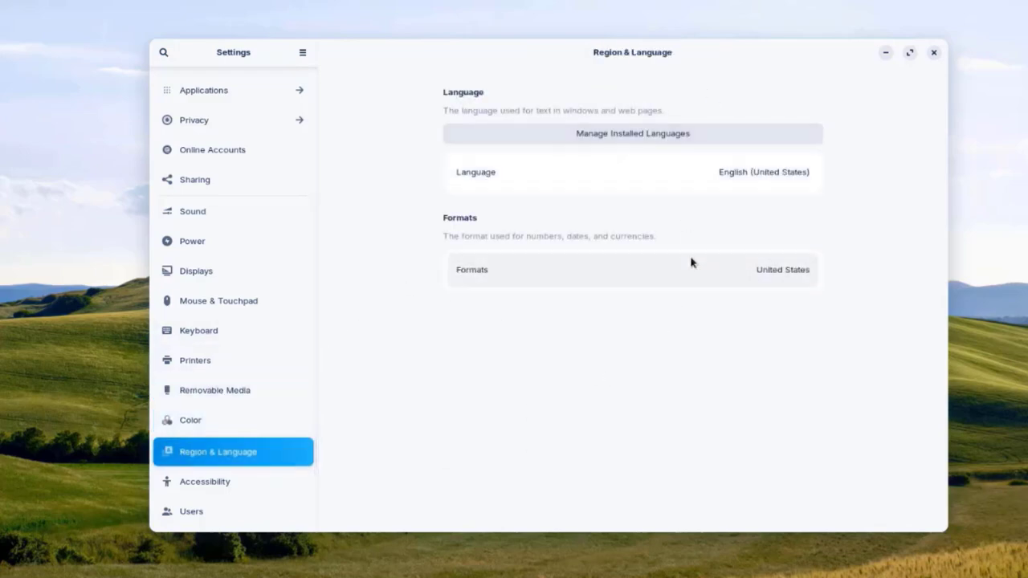
{"action": "left_click", "coordinate": [733, 182]}
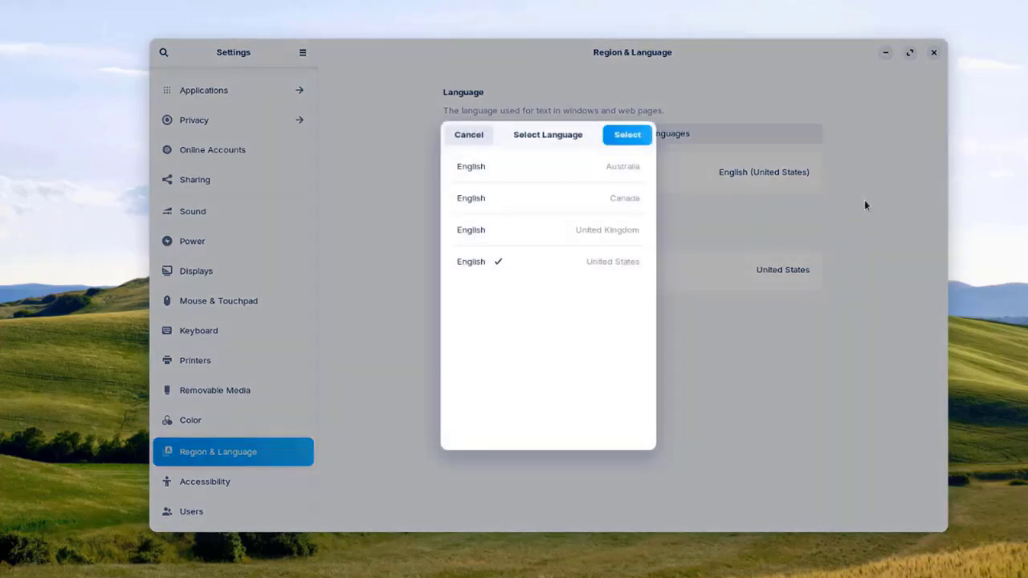
{"action": "left_click", "coordinate": [864, 205]}
Step: Open Accessibility and scroll through its options
{"action": "left_click", "coordinate": [255, 478]}
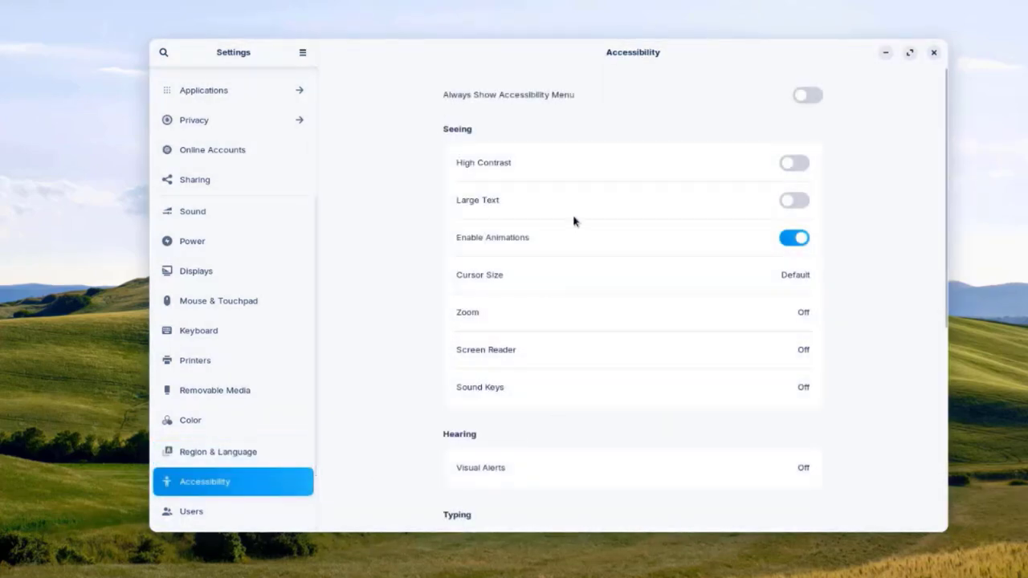
{"action": "scroll", "coordinate": [458, 171], "scroll_direction": "down", "scroll_amount": 3}
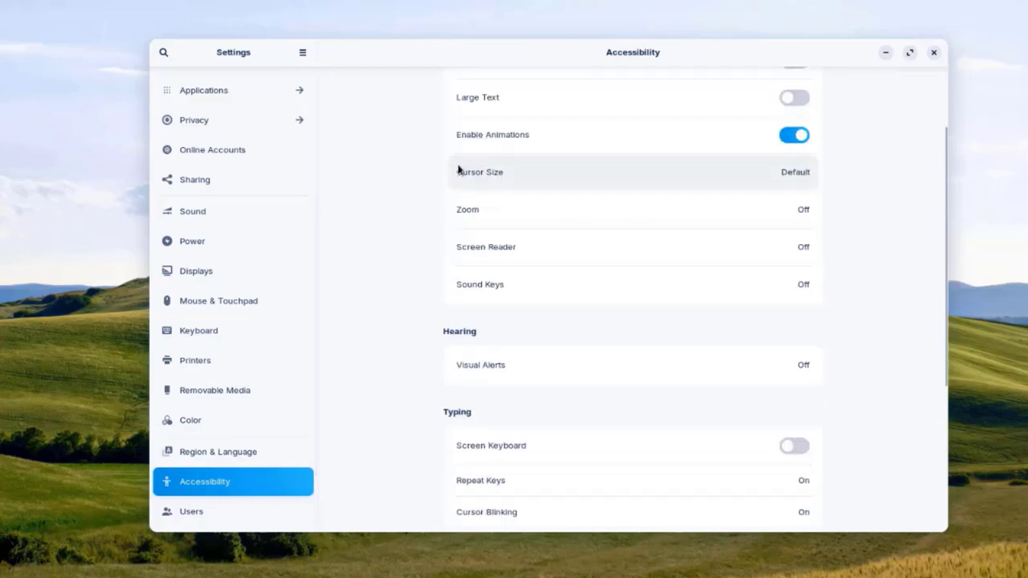
{"action": "scroll", "coordinate": [552, 178], "scroll_direction": "up", "scroll_amount": 2}
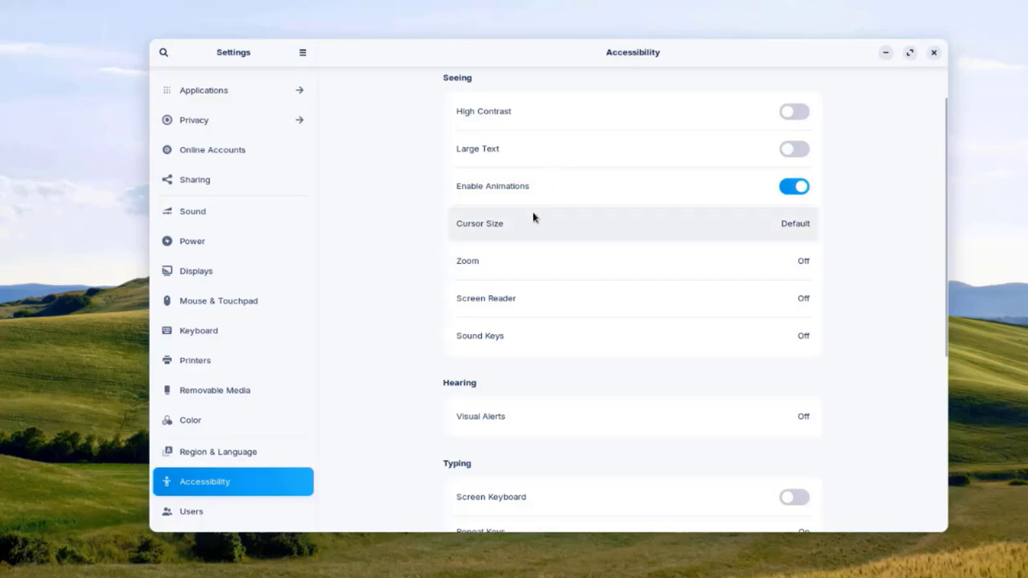
{"action": "scroll", "coordinate": [657, 292], "scroll_direction": "down", "scroll_amount": 5}
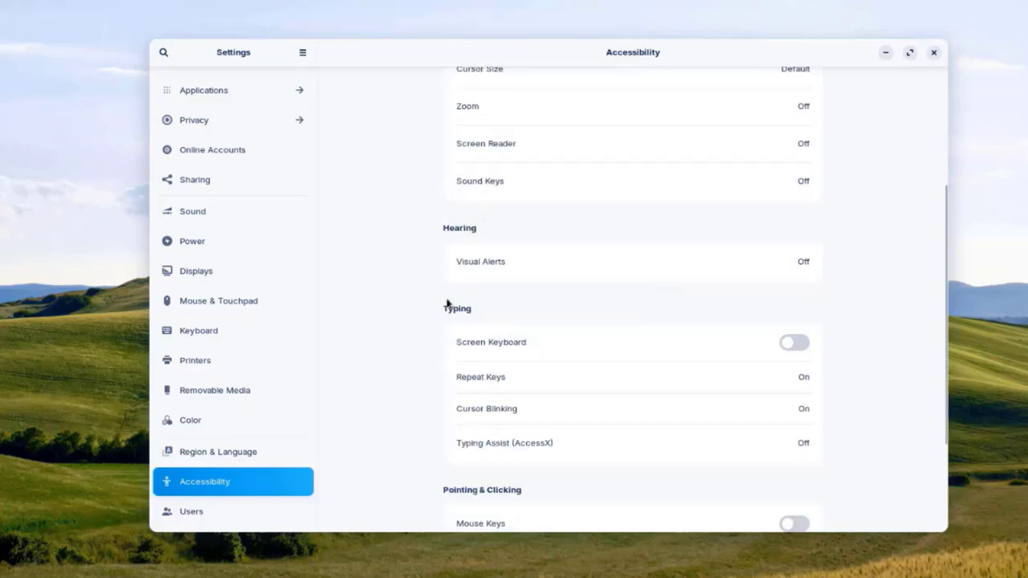
{"action": "scroll", "coordinate": [514, 429], "scroll_direction": "down", "scroll_amount": 5}
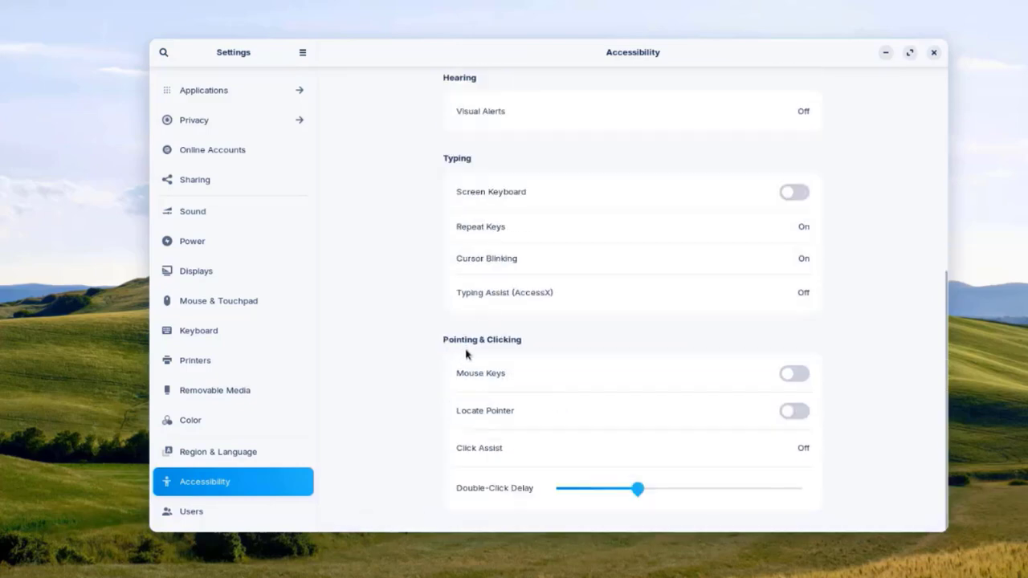
Step: Open Users and unlock it by authenticating with the account password
{"action": "left_click", "coordinate": [208, 515]}
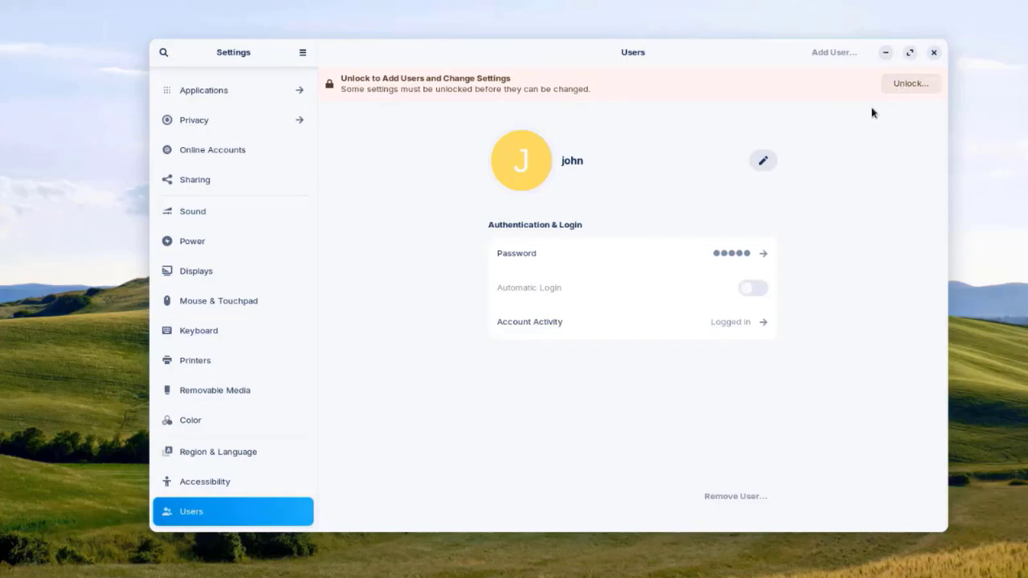
{"action": "left_click", "coordinate": [894, 83]}
{"action": "type", "text": "••"}
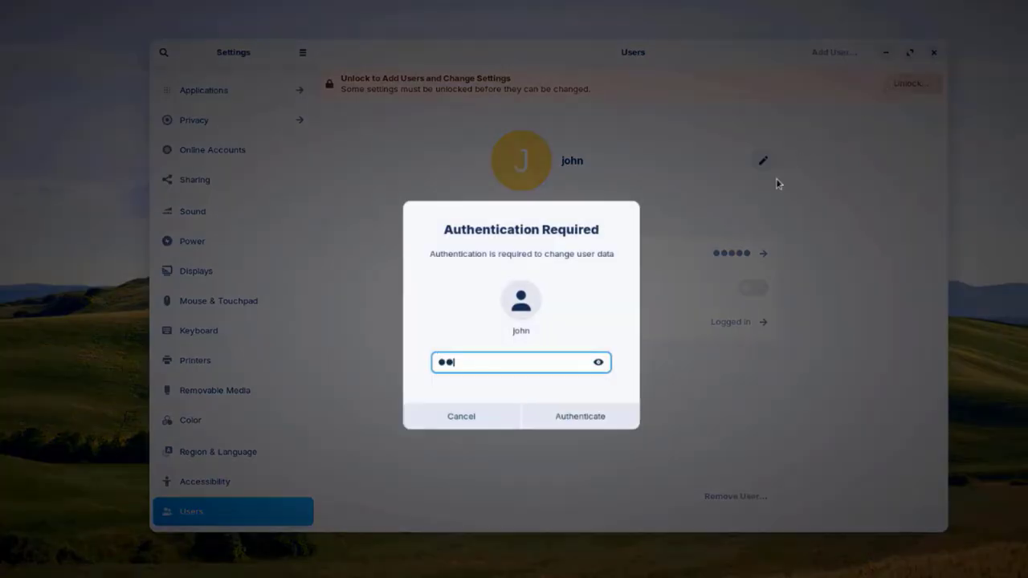
{"action": "left_click", "coordinate": [575, 420]}
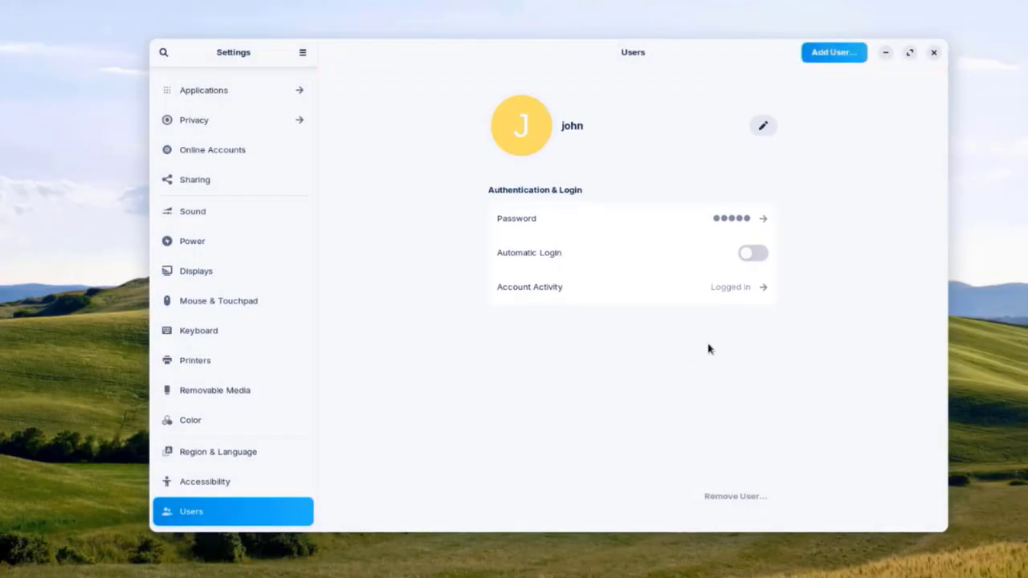
Step: Try the Add User form, toggling Administrator then Standard, cancel it, and open Default Applications
{"action": "left_click", "coordinate": [833, 53]}
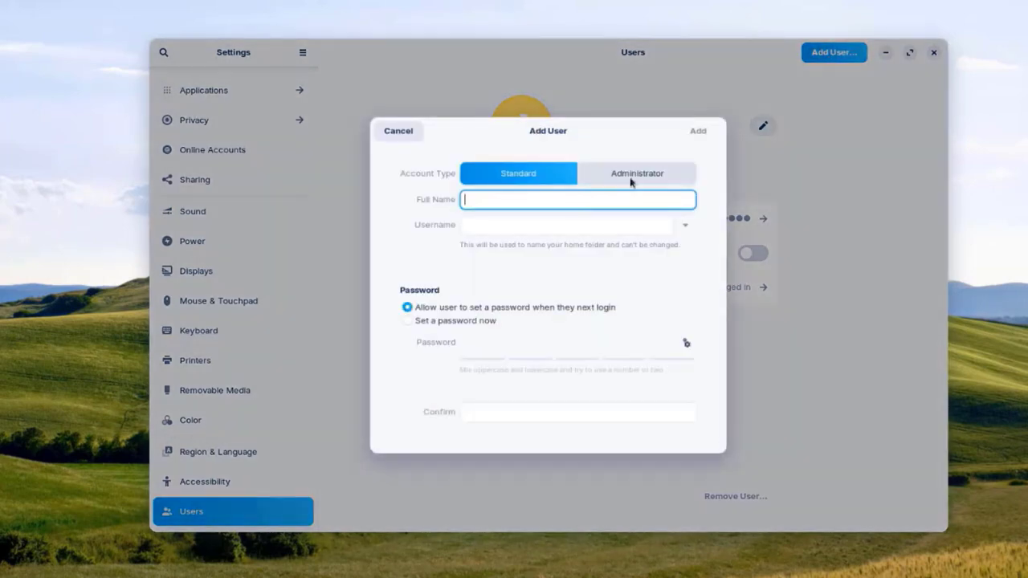
{"action": "left_click", "coordinate": [630, 173]}
{"action": "left_click", "coordinate": [532, 174]}
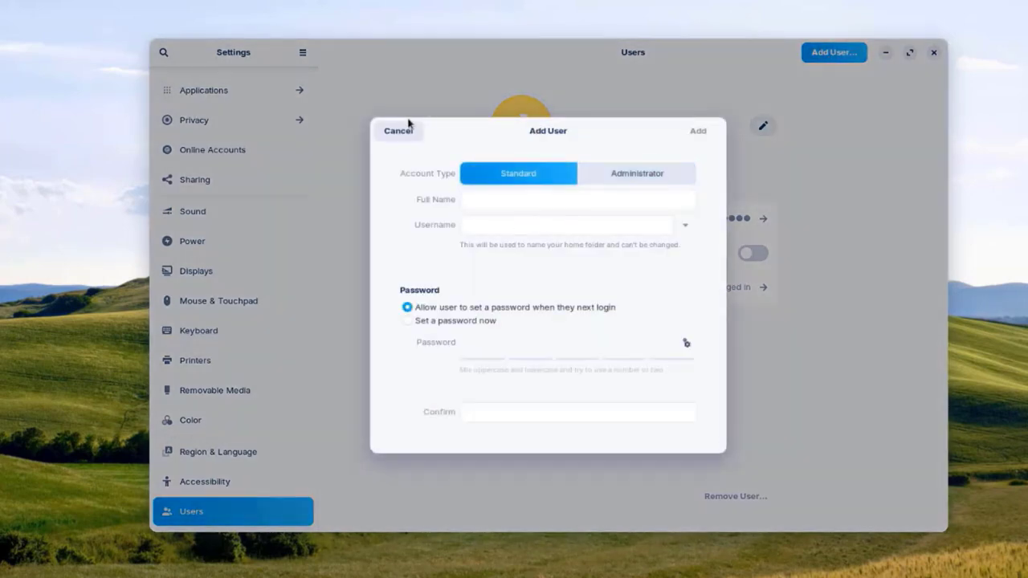
{"action": "left_click", "coordinate": [399, 130]}
{"action": "scroll", "coordinate": [229, 450], "scroll_direction": "down", "scroll_amount": 2}
{"action": "left_click", "coordinate": [230, 456]}
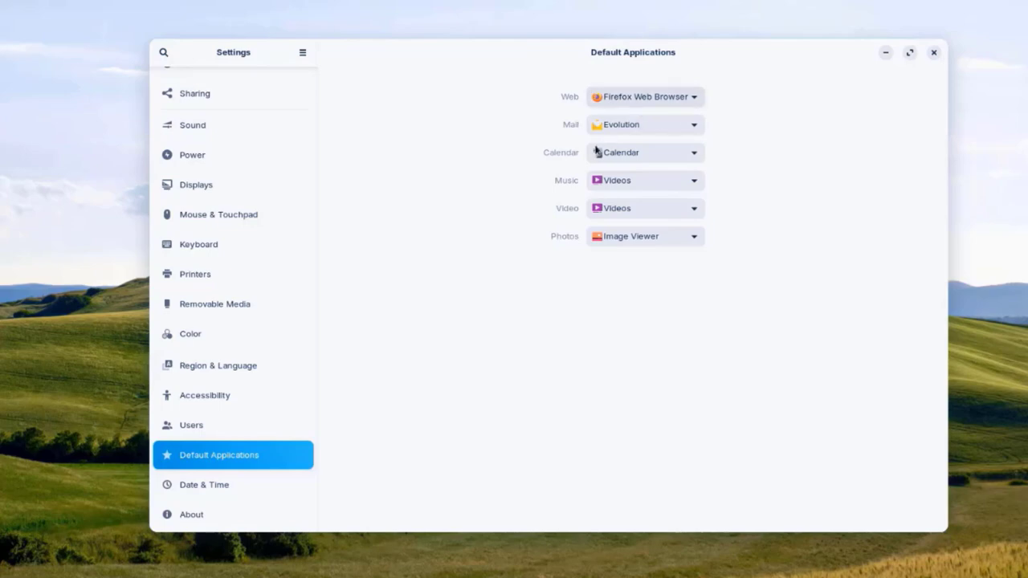
Step: View the Date & Time and About pages, then quit Settings with Ctrl+Q
{"action": "left_click", "coordinate": [224, 486]}
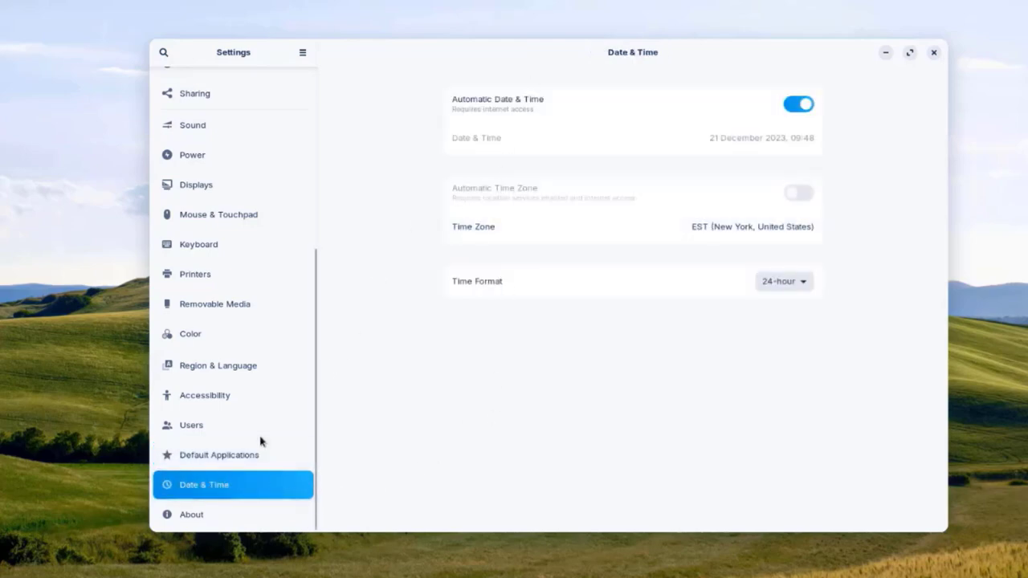
{"action": "left_click", "coordinate": [241, 515]}
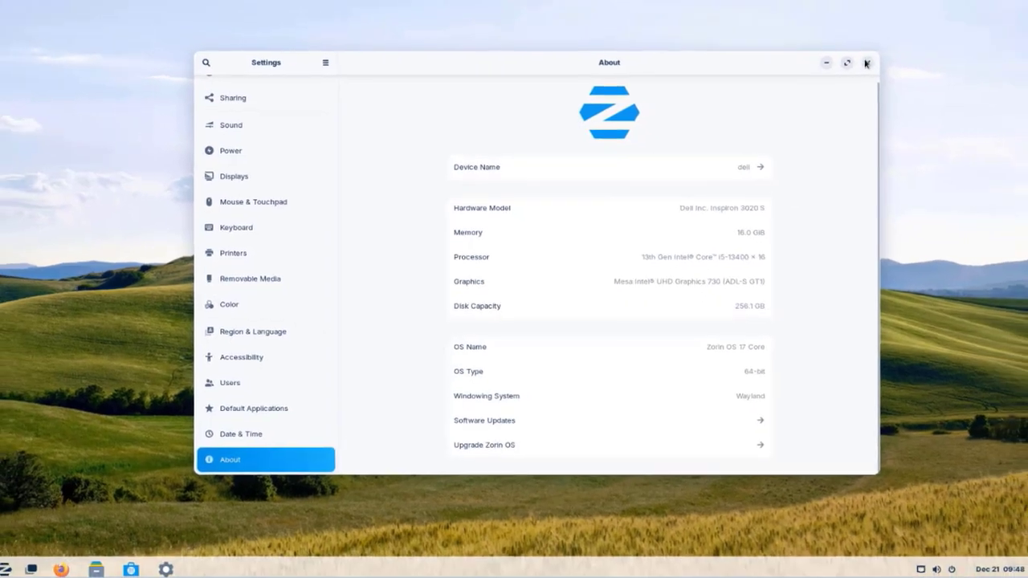
{"action": "key", "text": "ctrl+q"}
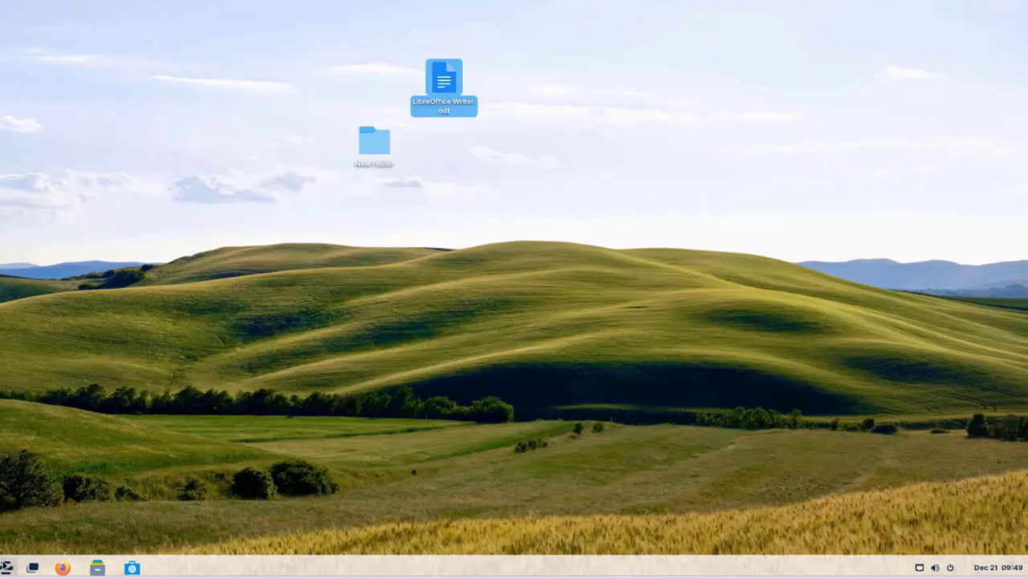
Step: Open the Zorin menu and browse the Graphics, Internet and Sound & Video categories
{"action": "left_click", "coordinate": [7, 567]}
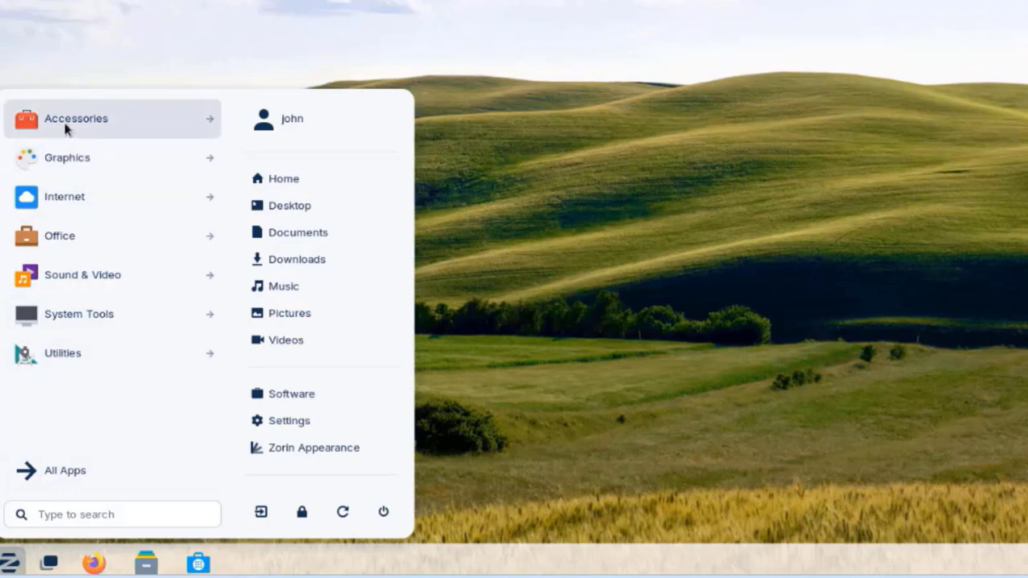
{"action": "left_click", "coordinate": [63, 159]}
{"action": "left_click", "coordinate": [48, 471]}
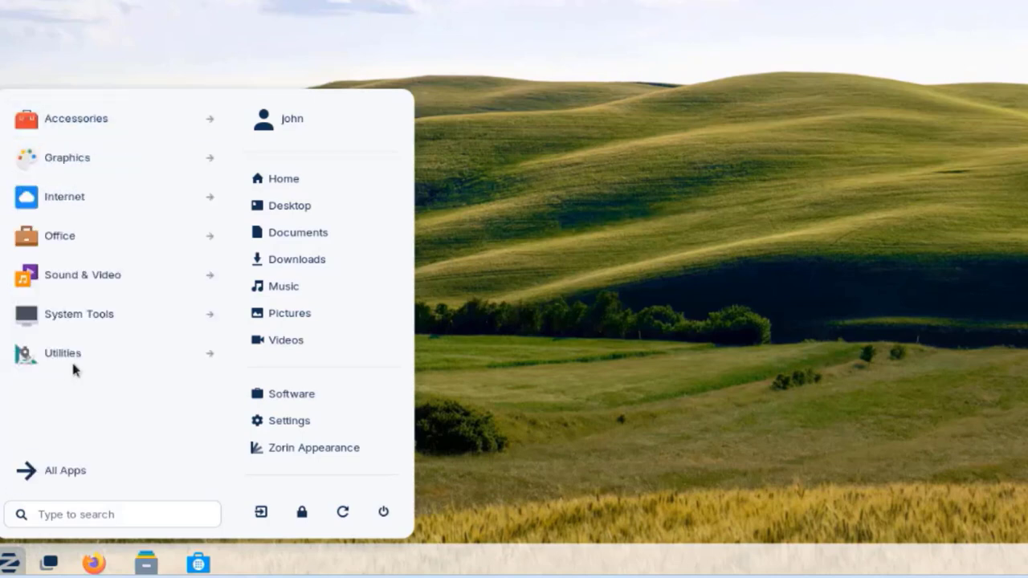
{"action": "left_click", "coordinate": [69, 199]}
{"action": "left_click", "coordinate": [32, 471]}
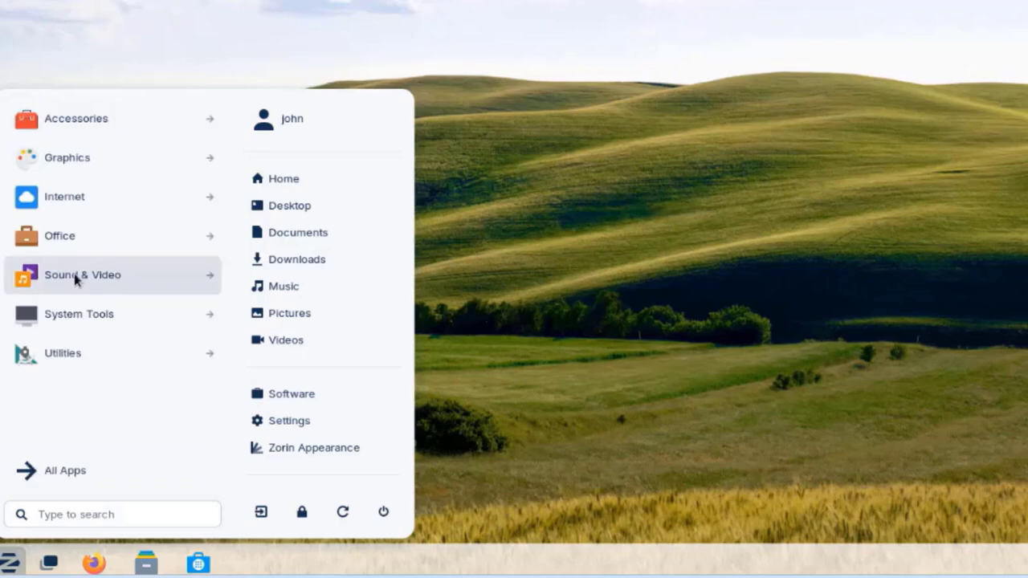
{"action": "left_click", "coordinate": [74, 274]}
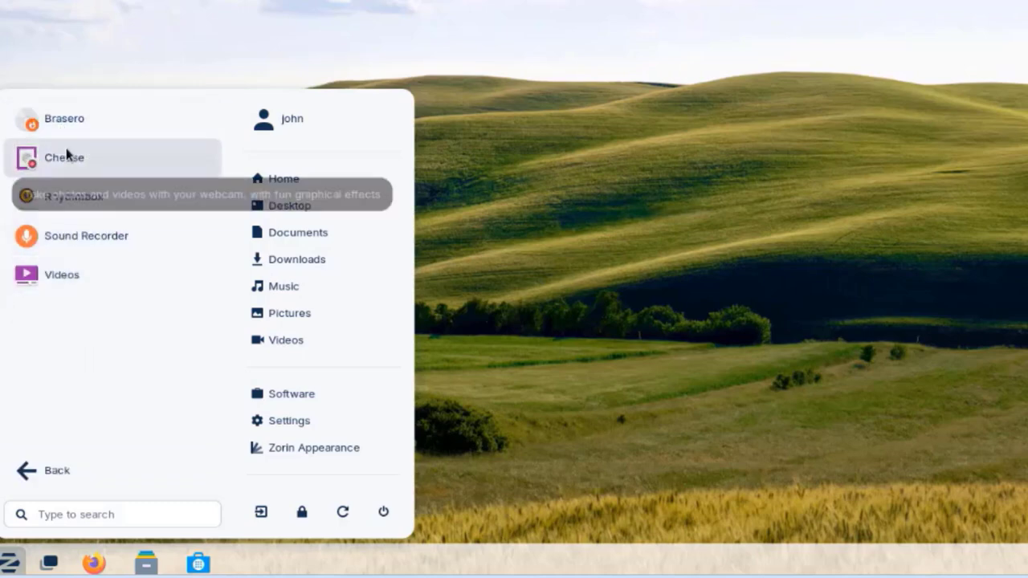
{"action": "left_click", "coordinate": [42, 470]}
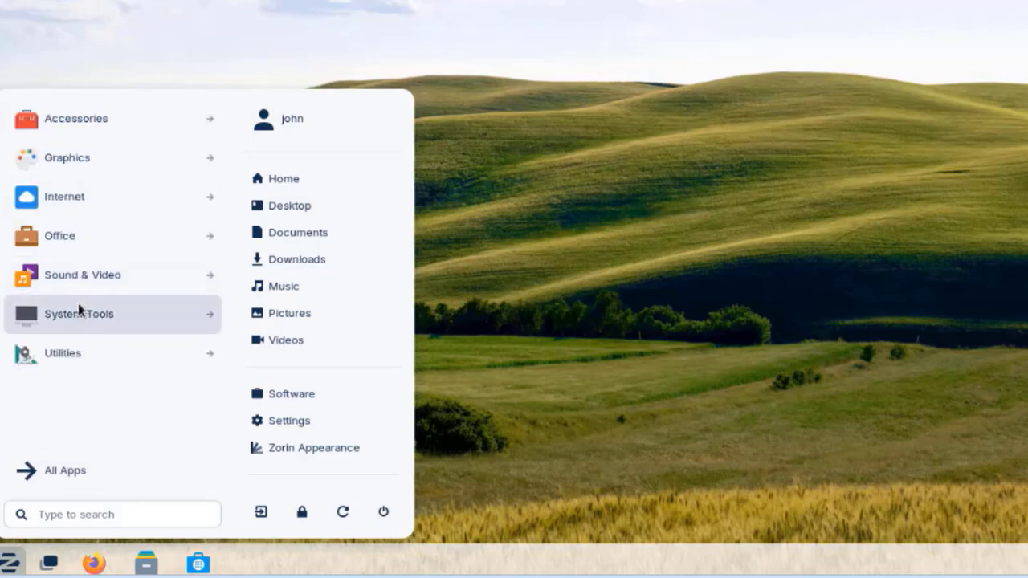
Step: Browse the System Tools and Utilities app lists, returning to the category list
{"action": "left_click", "coordinate": [78, 310]}
{"action": "scroll", "coordinate": [71, 219], "scroll_direction": "down", "scroll_amount": 2}
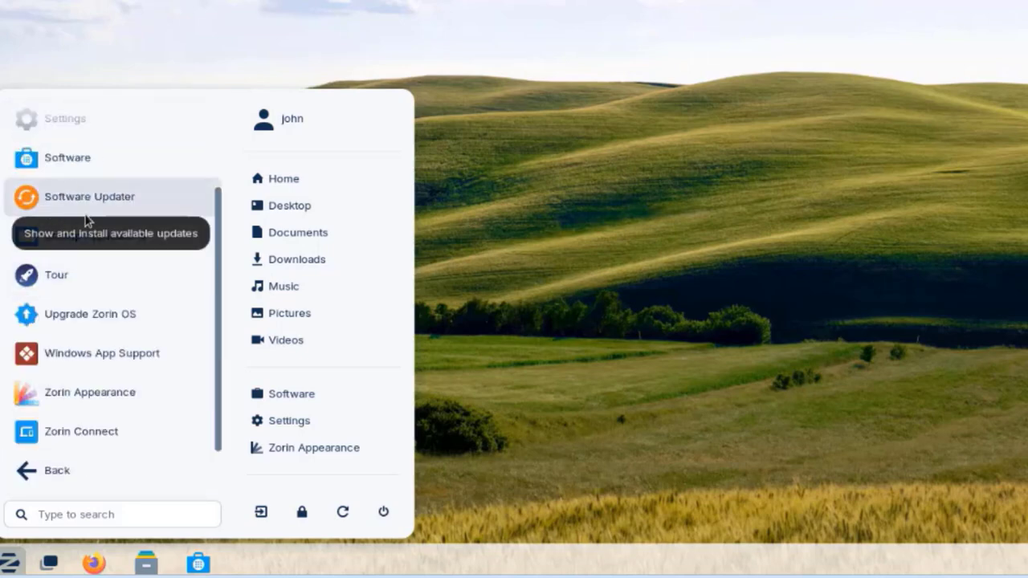
{"action": "left_click", "coordinate": [57, 470]}
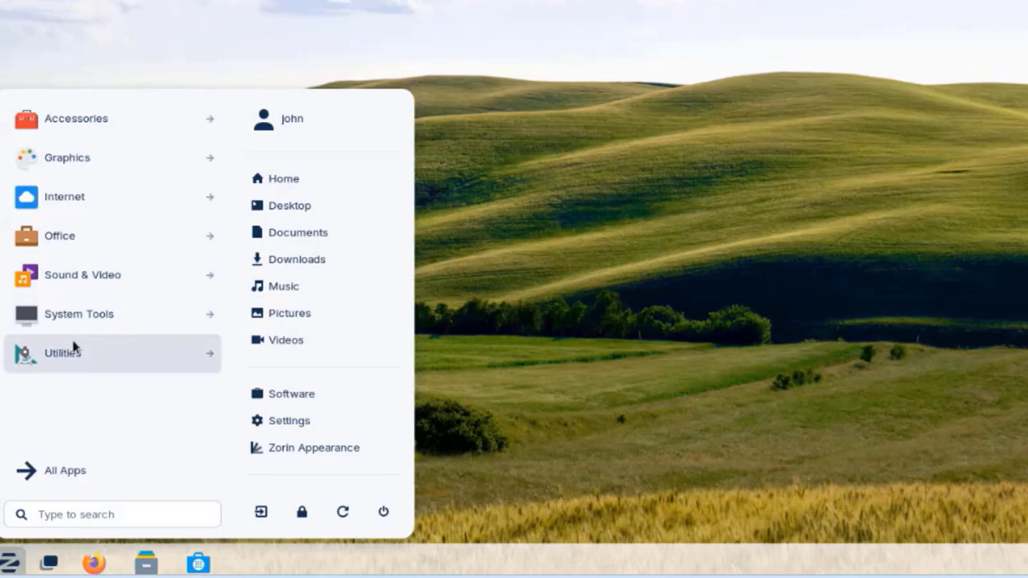
{"action": "left_click", "coordinate": [75, 349]}
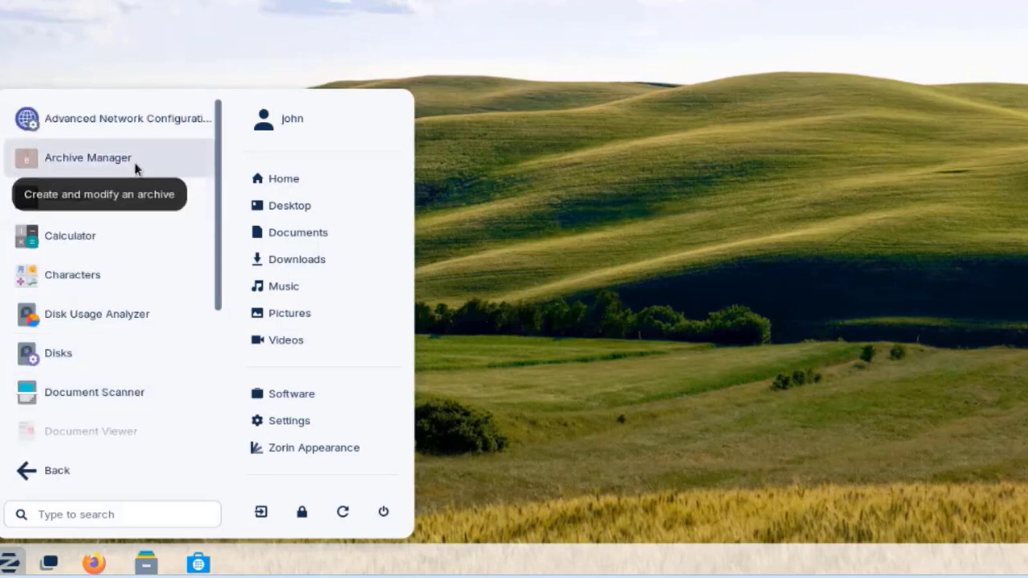
{"action": "scroll", "coordinate": [120, 192], "scroll_direction": "down", "scroll_amount": 3}
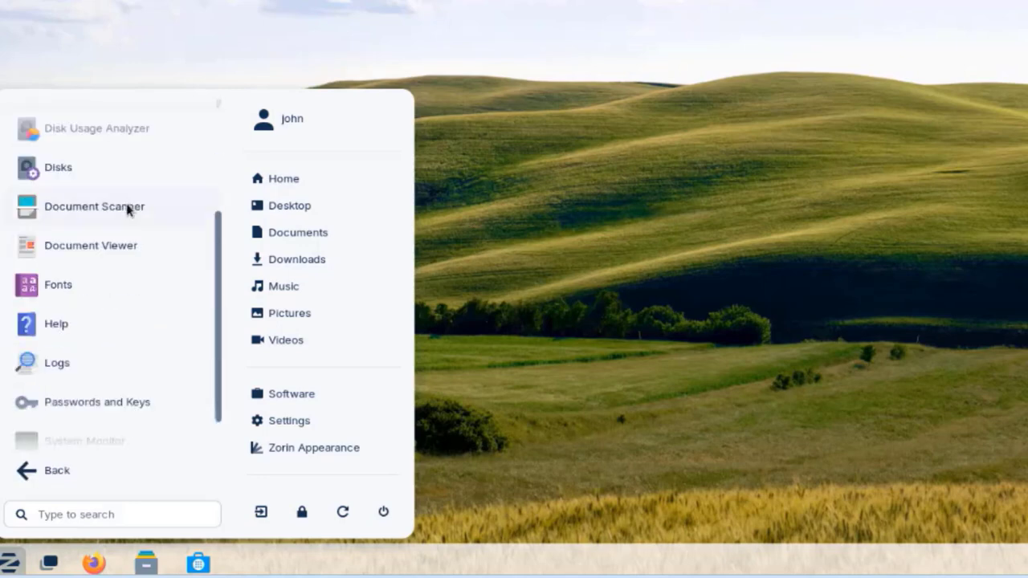
{"action": "key", "text": "Escape"}
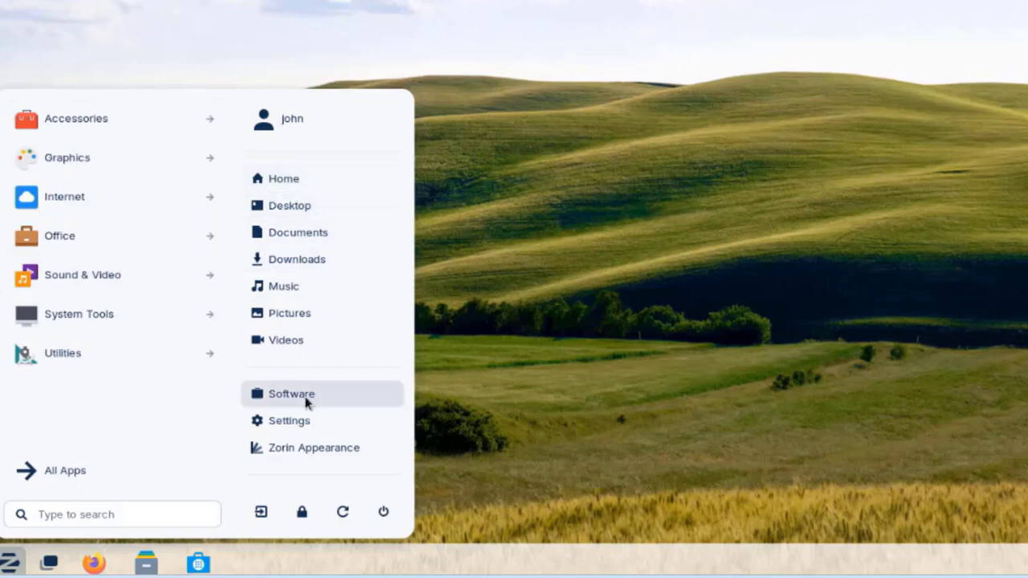
Step: Launch Zorin Appearance and scroll through its Layout page
{"action": "left_click", "coordinate": [304, 450]}
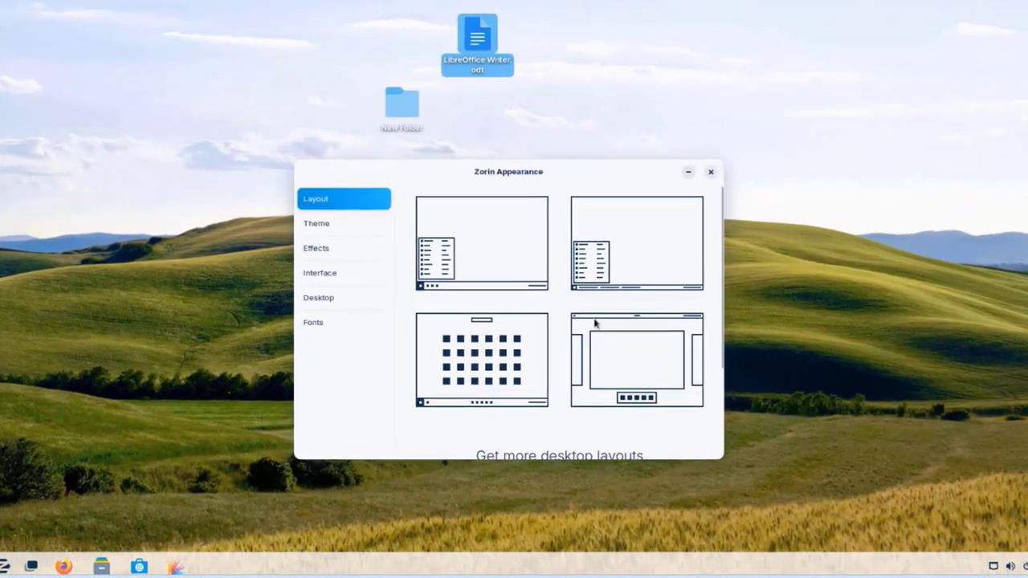
{"action": "scroll", "coordinate": [589, 354], "scroll_direction": "down", "scroll_amount": 3}
{"action": "scroll", "coordinate": [601, 347], "scroll_direction": "up", "scroll_amount": 3}
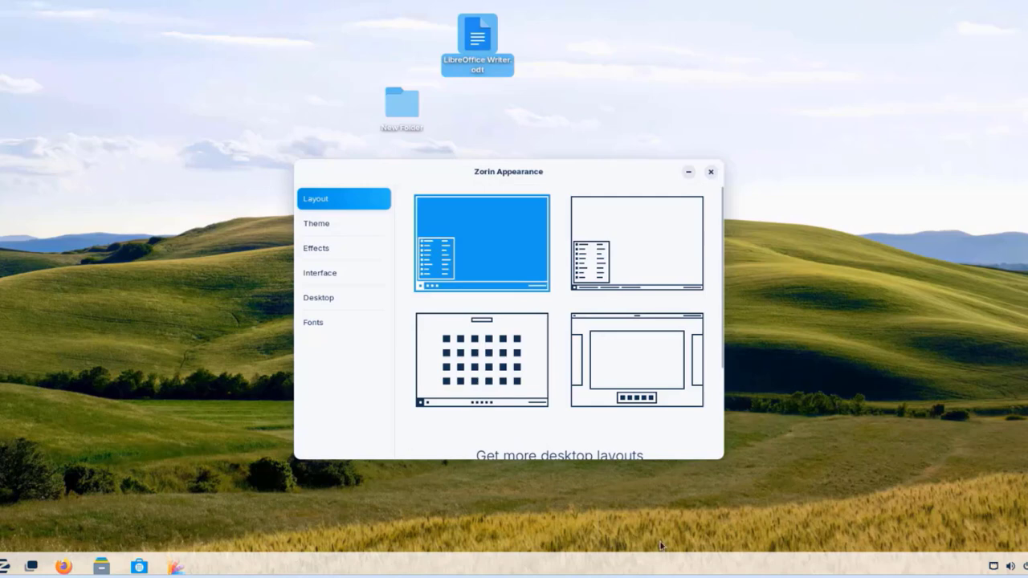
Step: Try the second, centred-icon and top-panel layouts, restore the original bottom-taskbar layout, then open Theme
{"action": "left_click", "coordinate": [604, 241]}
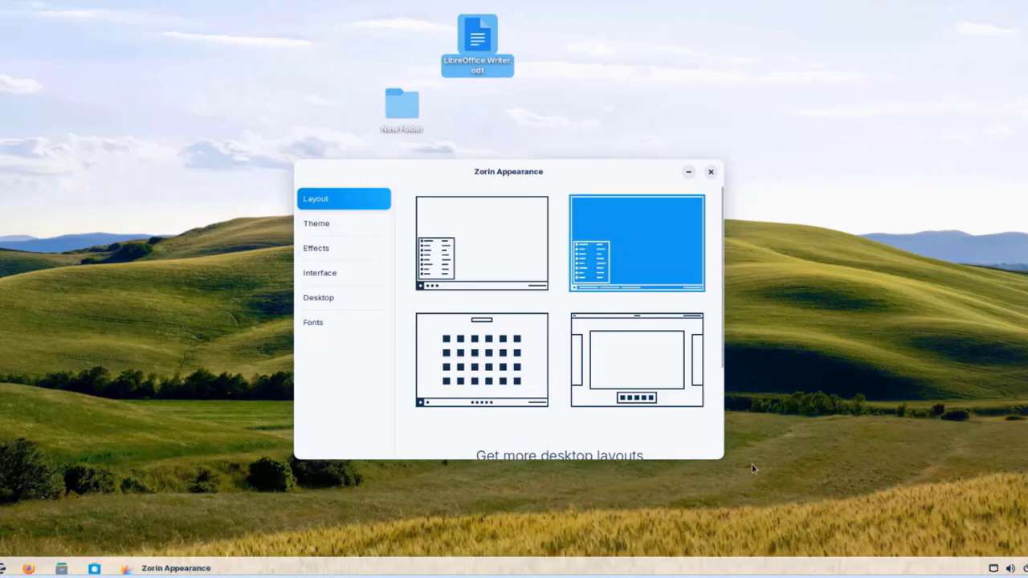
{"action": "left_click", "coordinate": [486, 346]}
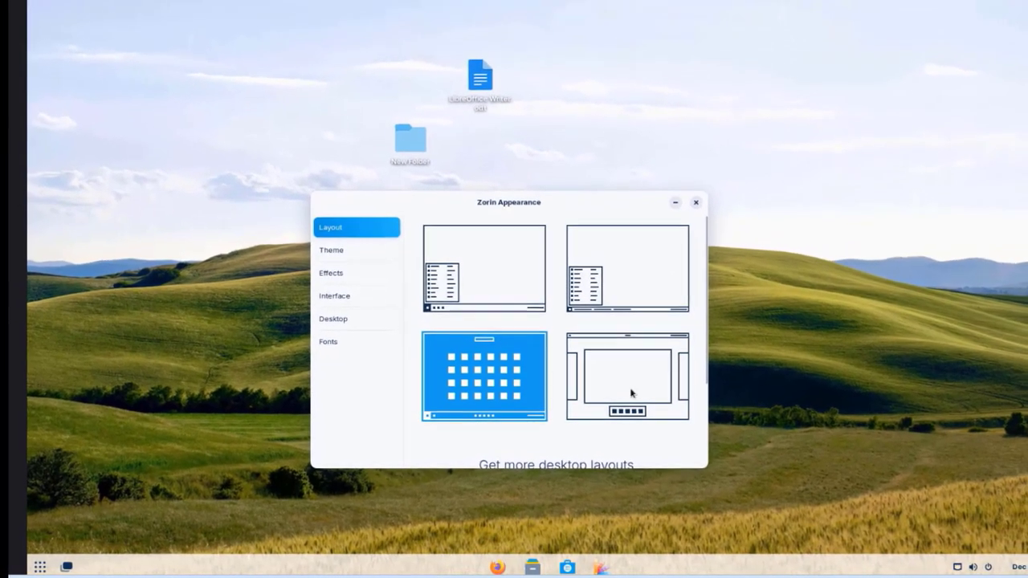
{"action": "left_click", "coordinate": [635, 386]}
{"action": "left_click", "coordinate": [456, 269]}
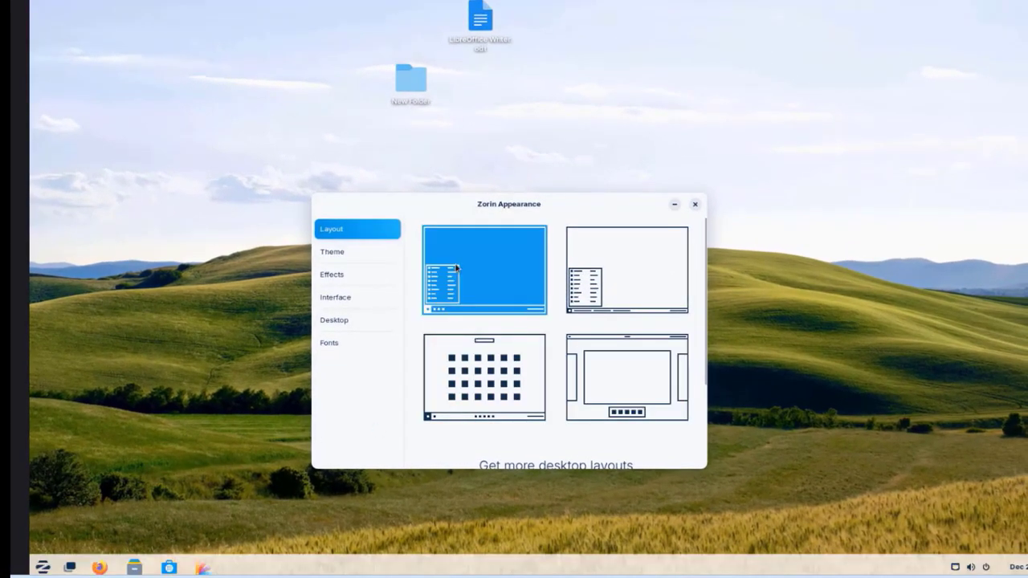
{"action": "left_click", "coordinate": [344, 253]}
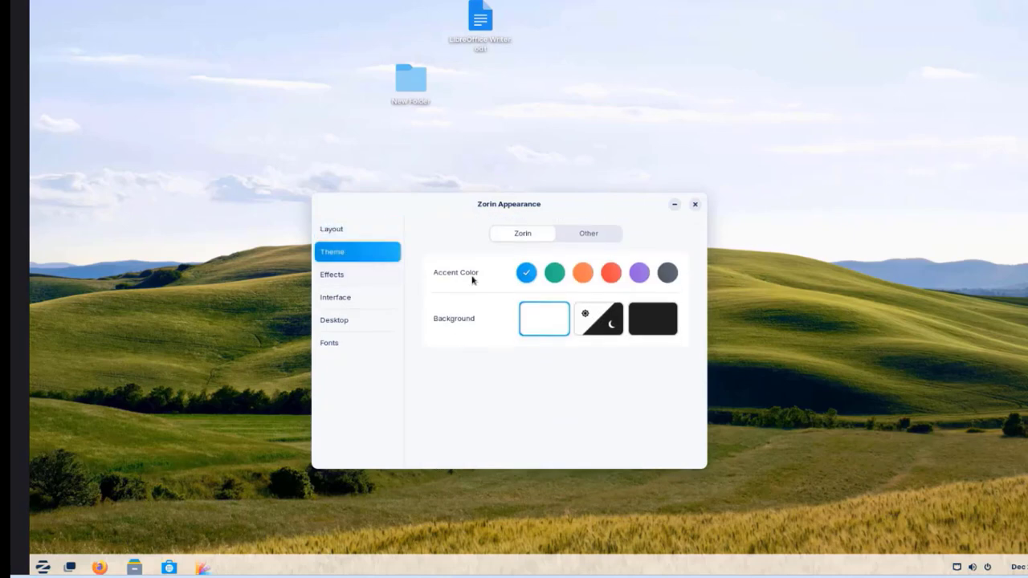
{"action": "left_click", "coordinate": [553, 274]}
{"action": "left_click", "coordinate": [587, 274]}
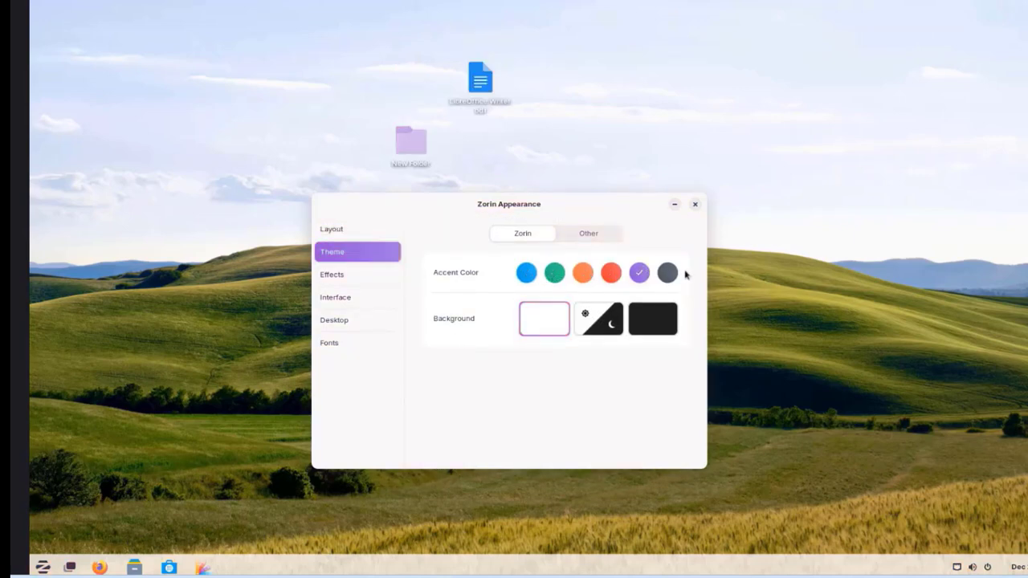
{"action": "left_click", "coordinate": [528, 273]}
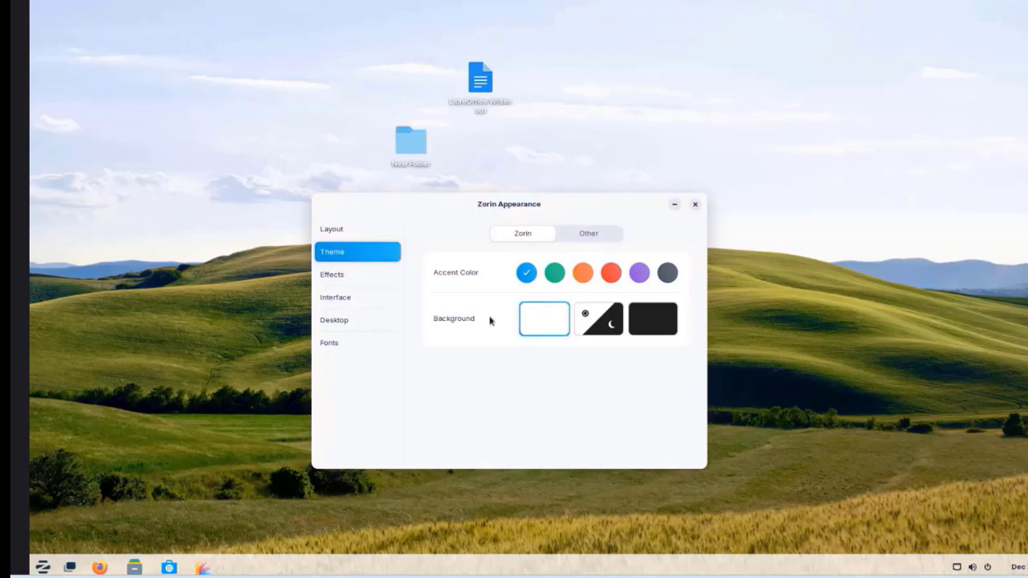
{"action": "left_click", "coordinate": [596, 323]}
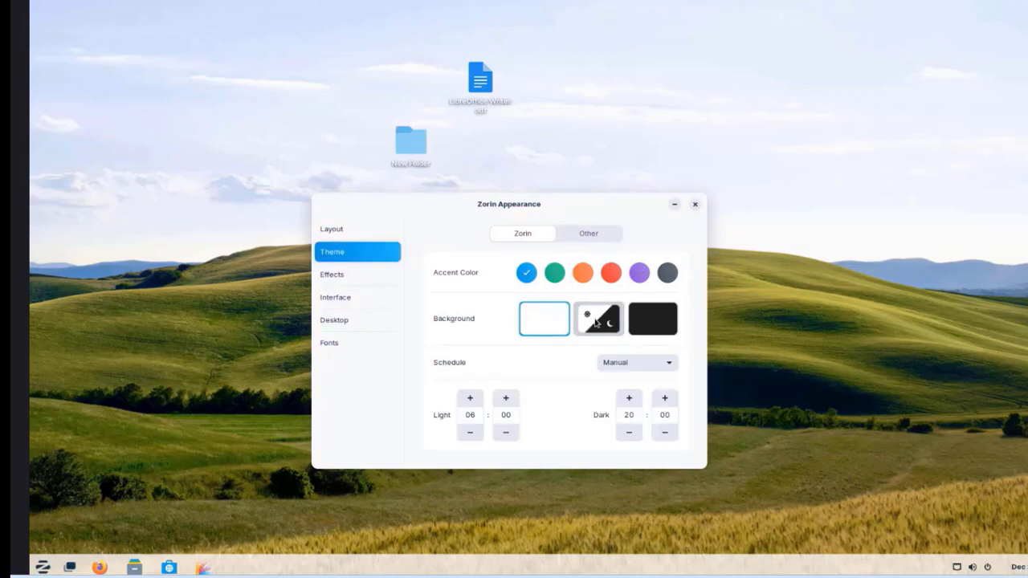
{"action": "left_click", "coordinate": [655, 323]}
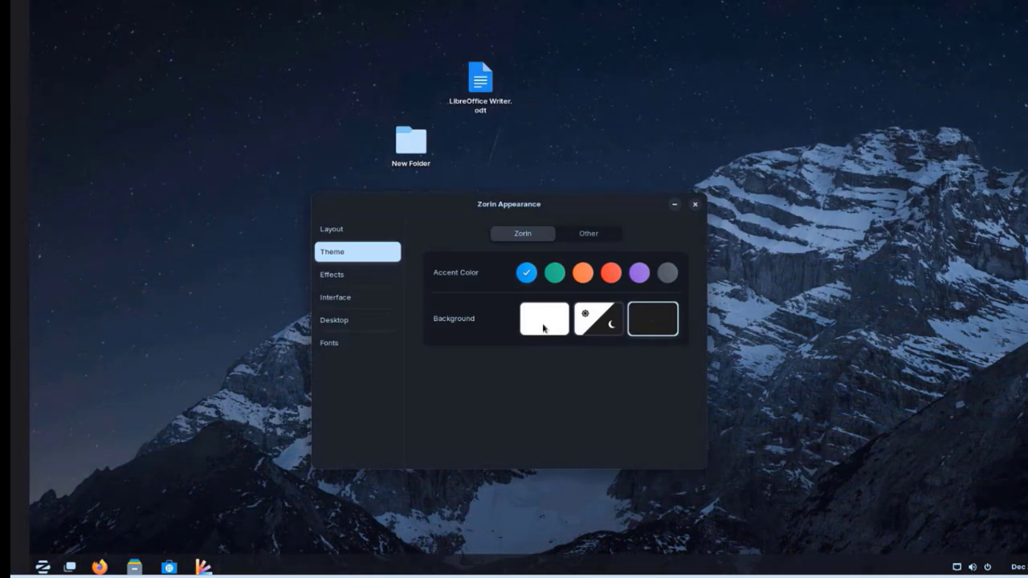
{"action": "left_click", "coordinate": [544, 328]}
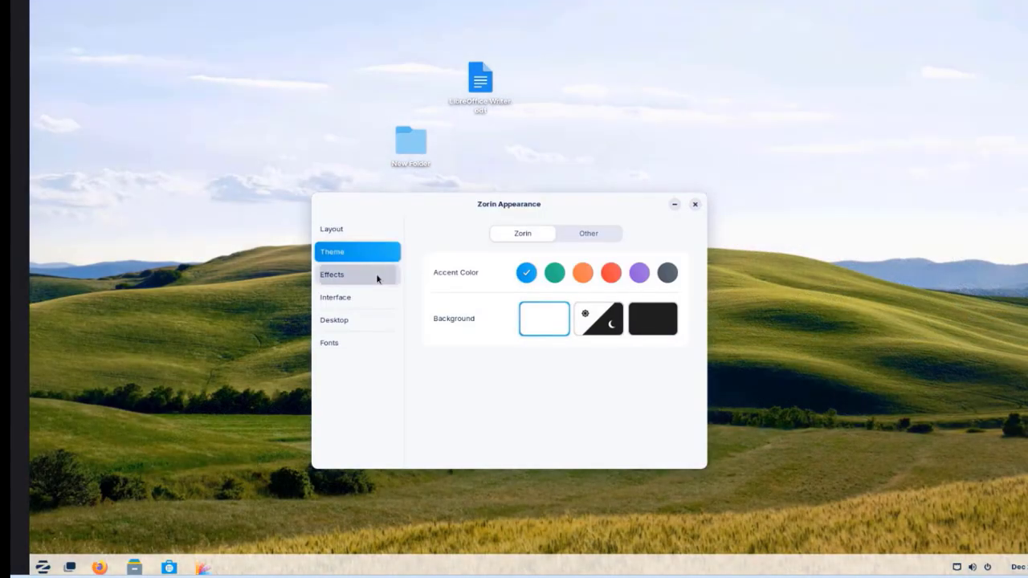
{"action": "left_click", "coordinate": [377, 278]}
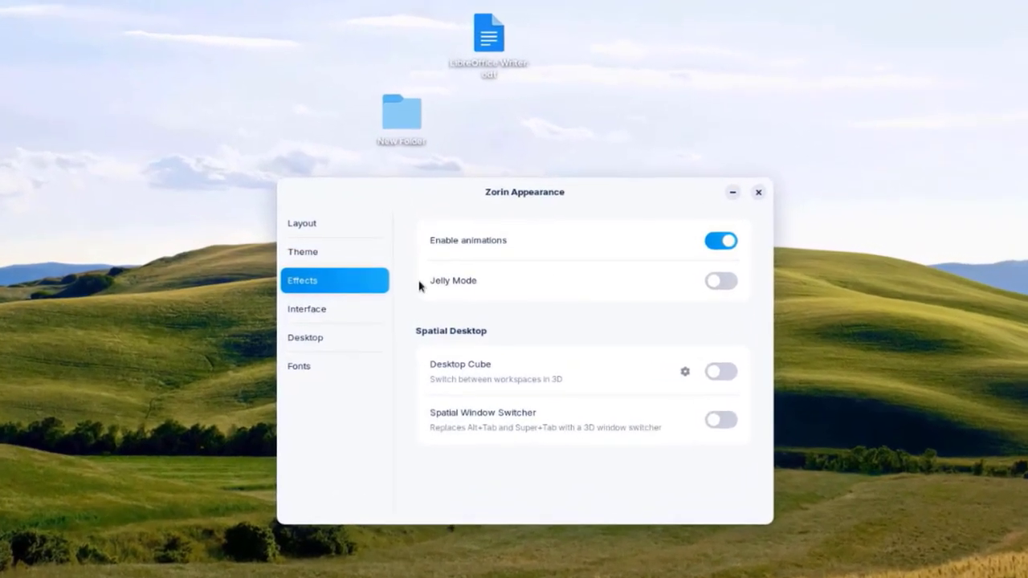
Step: In Interface > Desktop, toggle Icons on Desktop off and back on, keeping Standard icon size
{"action": "left_click", "coordinate": [371, 299]}
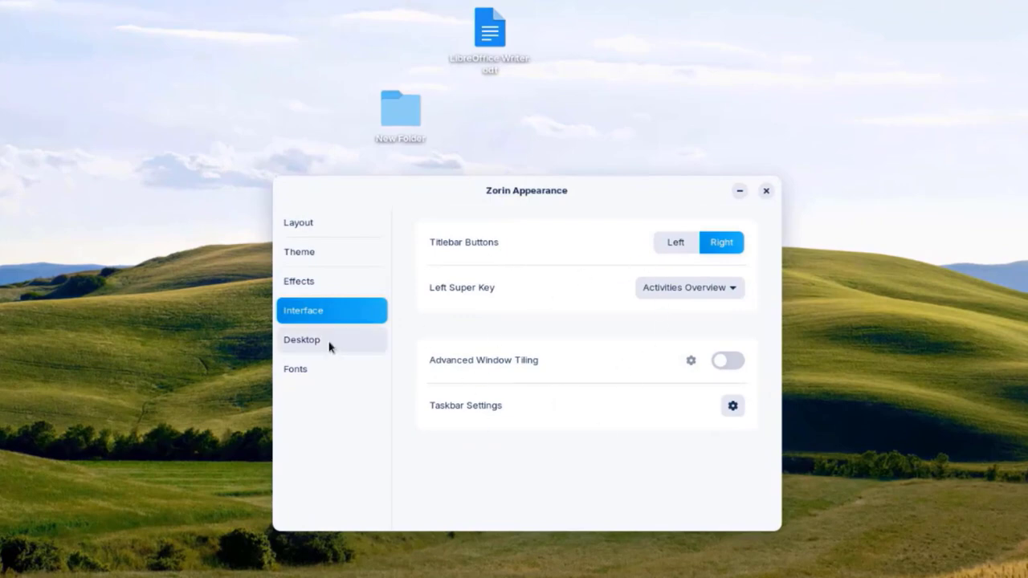
{"action": "left_click", "coordinate": [329, 347]}
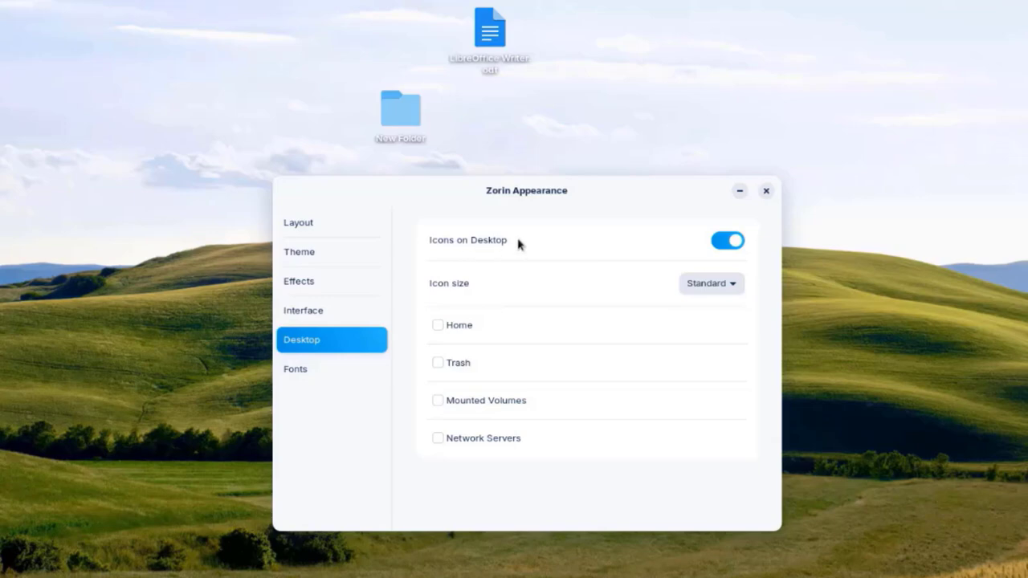
{"action": "left_click", "coordinate": [728, 241]}
{"action": "left_click", "coordinate": [727, 241]}
{"action": "left_click", "coordinate": [727, 285]}
{"action": "left_click", "coordinate": [466, 324]}
Step: Show Home and Trash on the desktop, glance at Fonts, and close Zorin Appearance
{"action": "left_click", "coordinate": [437, 326]}
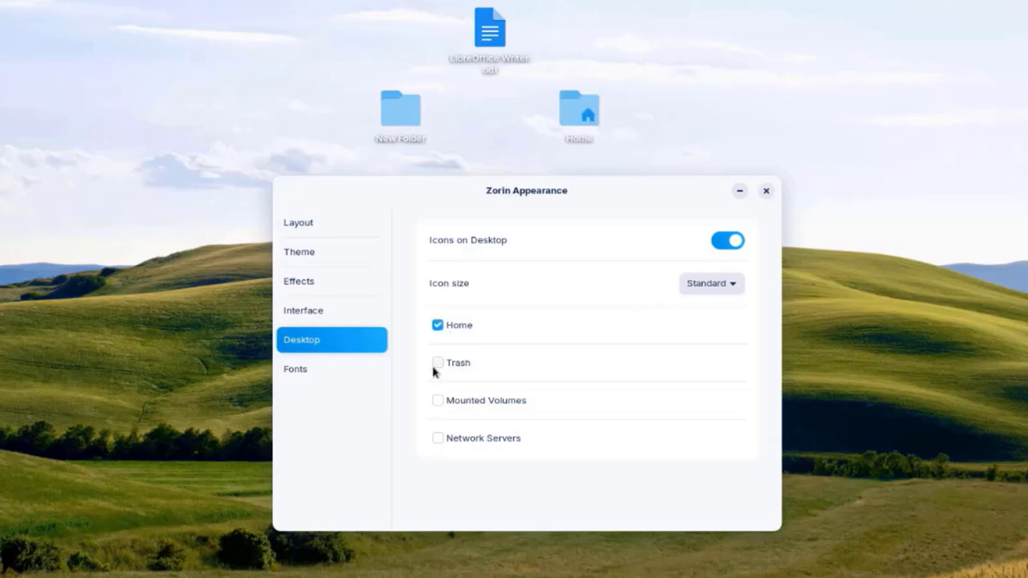
{"action": "left_click", "coordinate": [437, 363]}
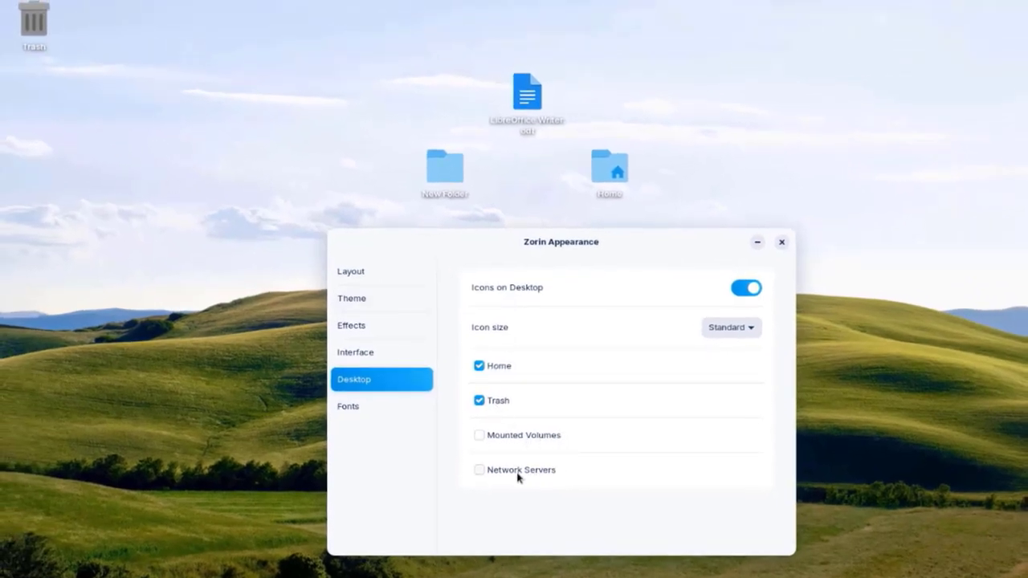
{"action": "left_click", "coordinate": [381, 408]}
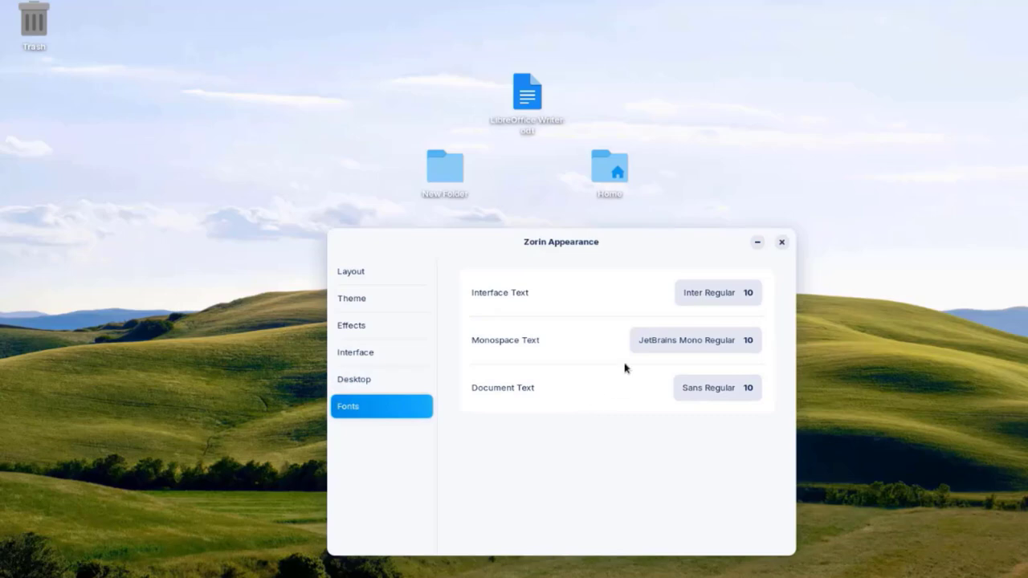
{"action": "left_click", "coordinate": [782, 244]}
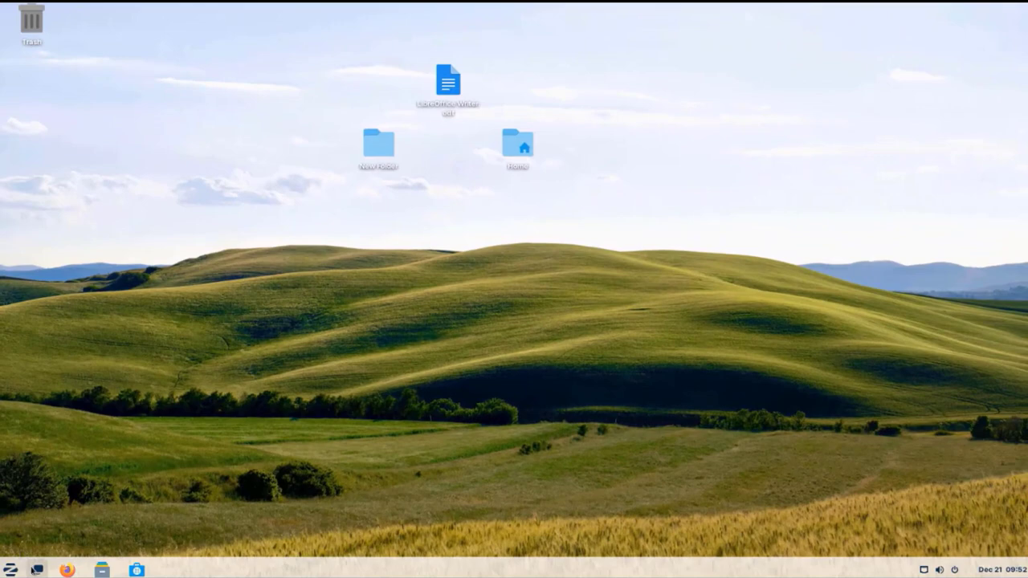
{"action": "left_click", "coordinate": [37, 569]}
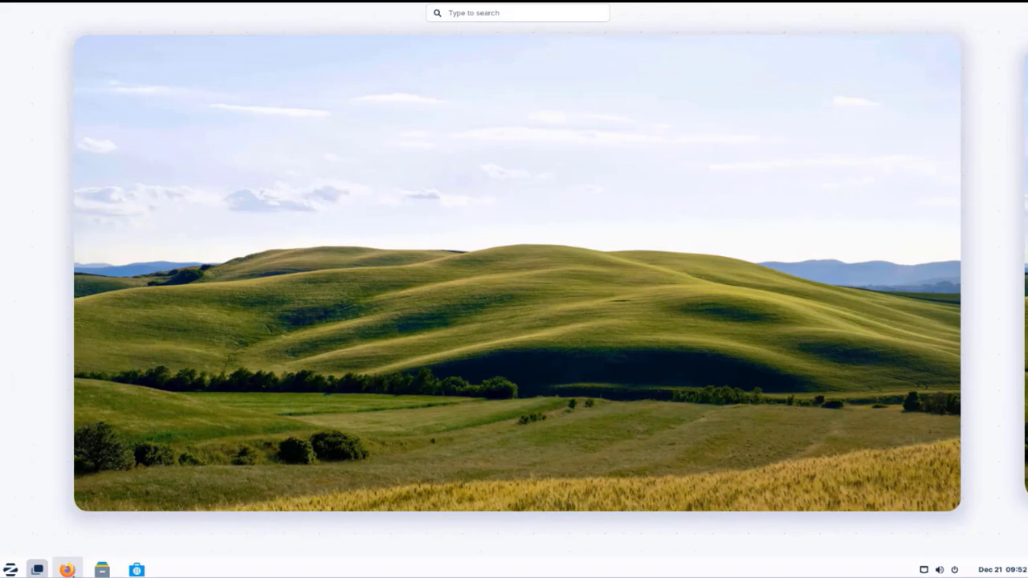
{"action": "left_click", "coordinate": [71, 567]}
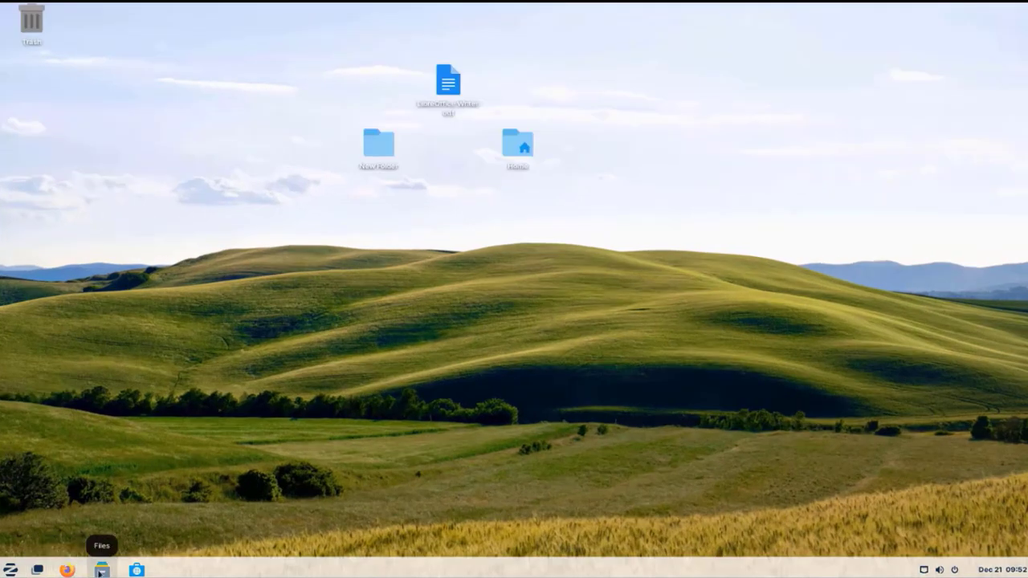
{"action": "left_click", "coordinate": [102, 570]}
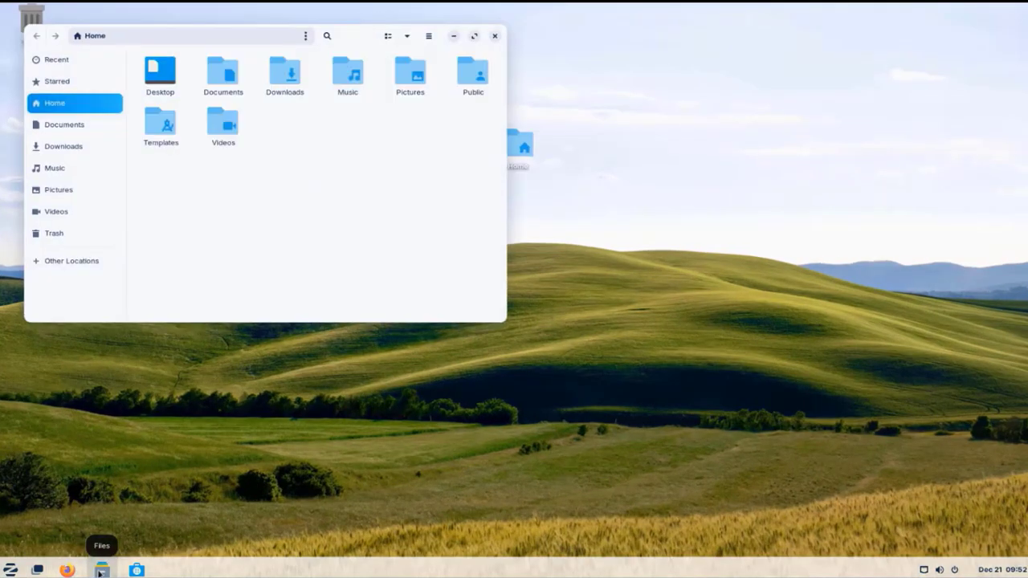
{"action": "key", "text": "ctrl+w"}
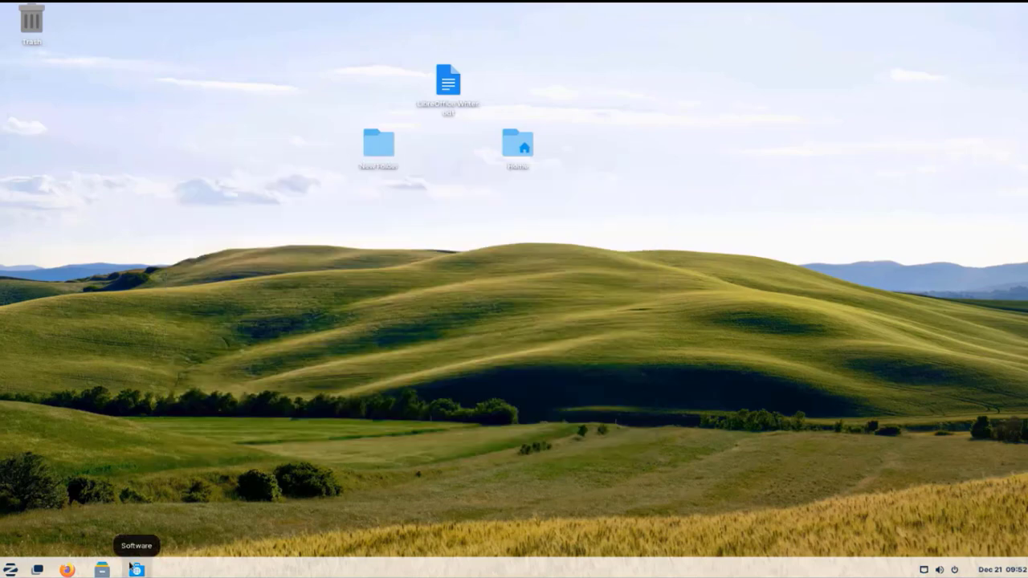
Step: Launch Software and glance at the Installed and Updates pages before returning to Explore
{"action": "left_click", "coordinate": [136, 570]}
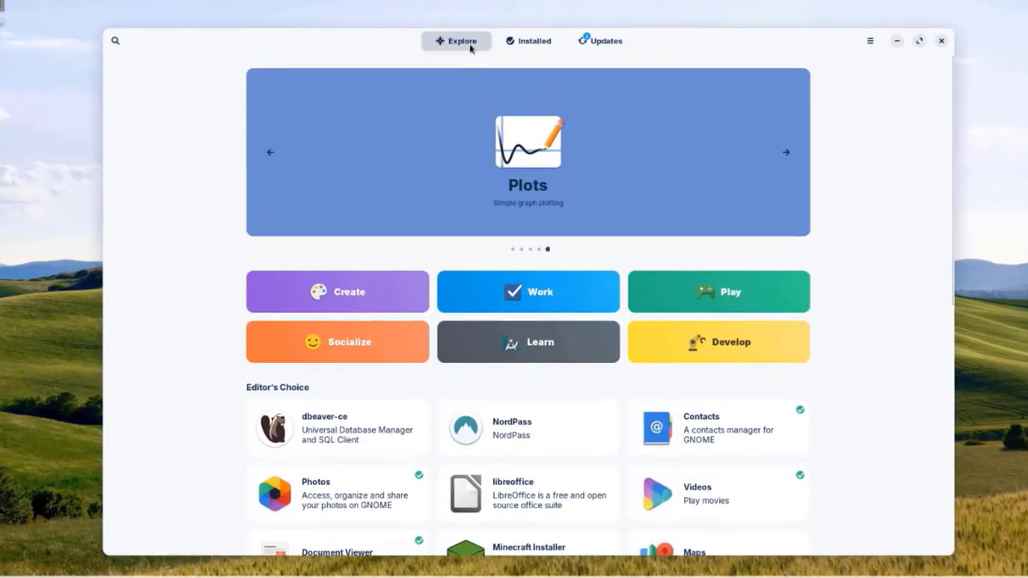
{"action": "left_click", "coordinate": [550, 41]}
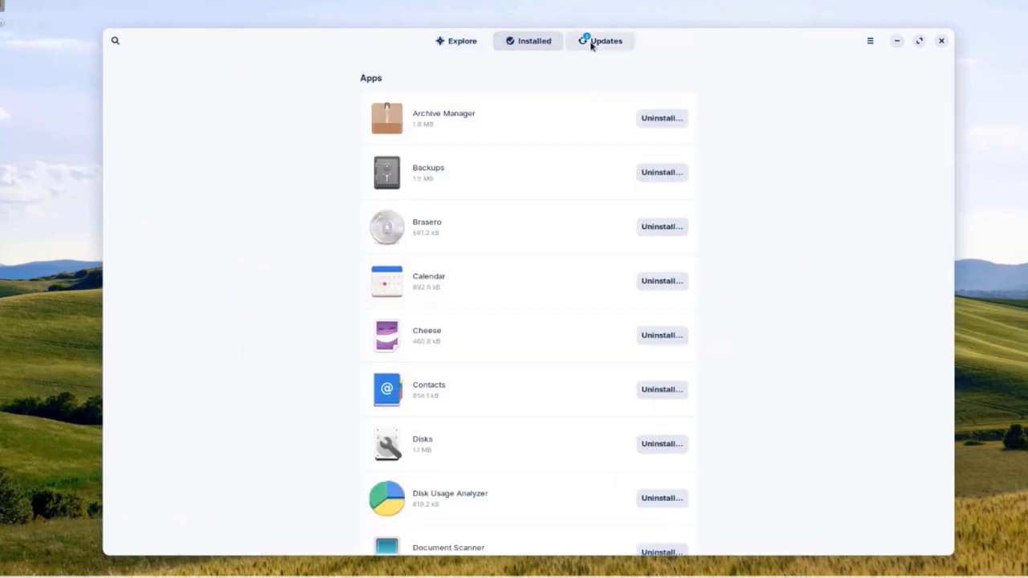
{"action": "left_click", "coordinate": [601, 41]}
{"action": "left_click", "coordinate": [459, 40]}
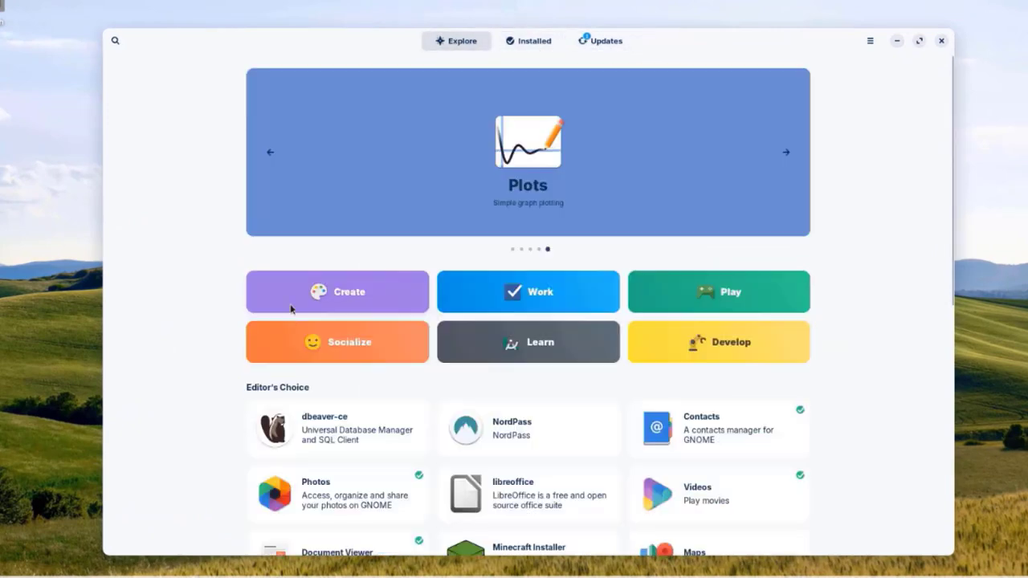
Step: Browse the Explore page and the Create app category, then go back to Explore
{"action": "scroll", "coordinate": [677, 381], "scroll_direction": "down", "scroll_amount": 3}
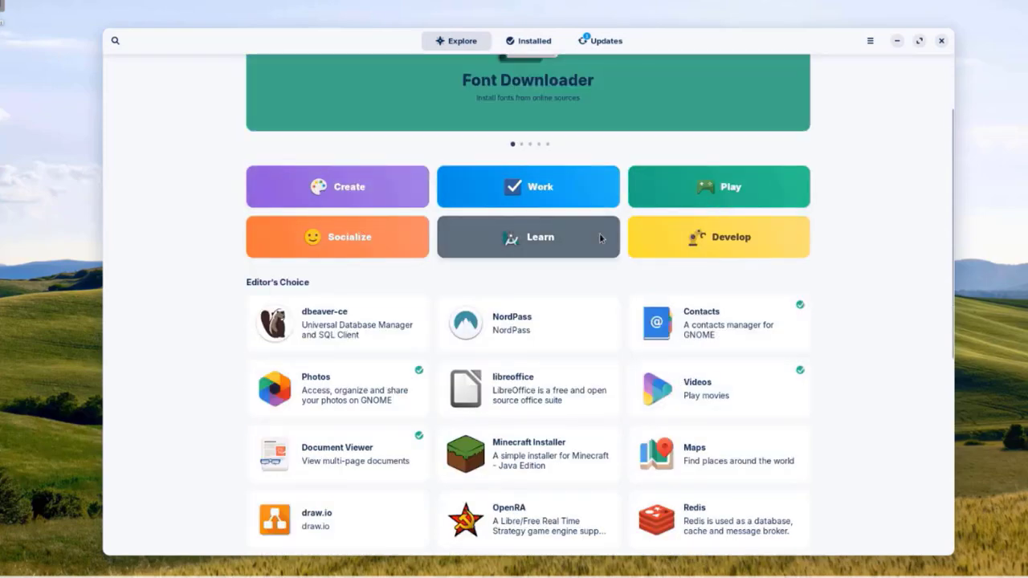
{"action": "scroll", "coordinate": [757, 298], "scroll_direction": "up", "scroll_amount": 3}
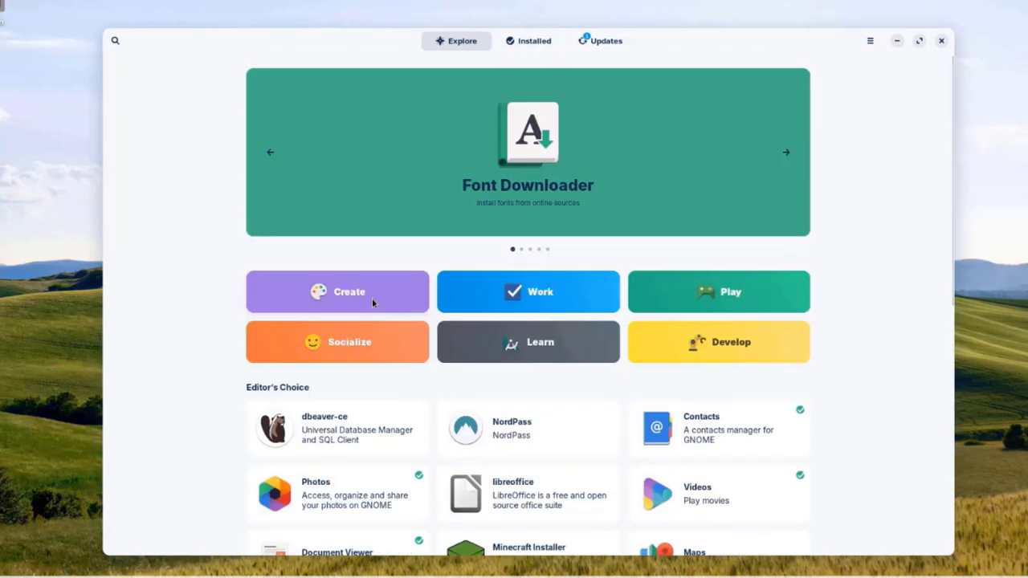
{"action": "left_click", "coordinate": [372, 298]}
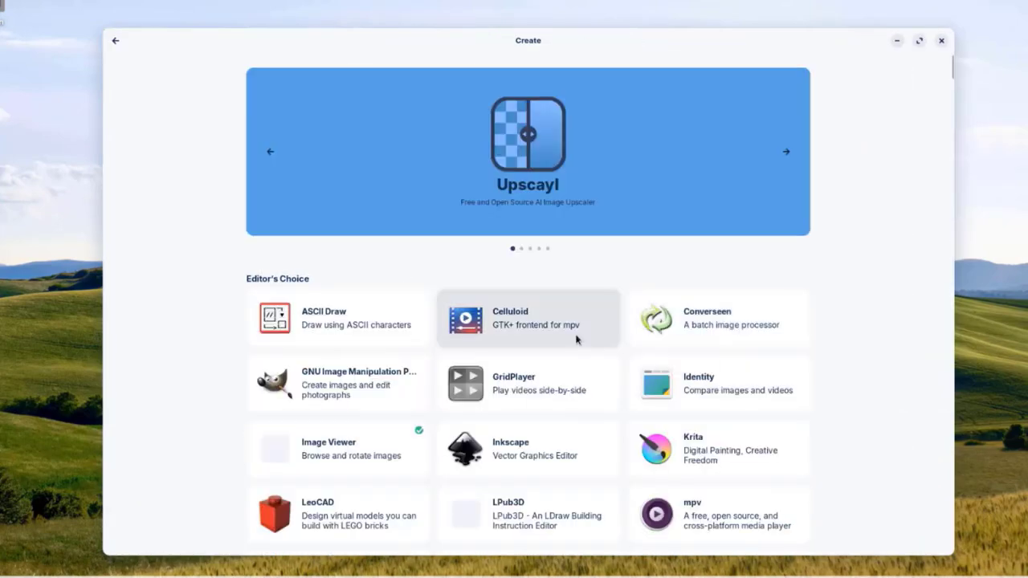
{"action": "scroll", "coordinate": [562, 370], "scroll_direction": "down", "scroll_amount": 10}
{"action": "scroll", "coordinate": [564, 382], "scroll_direction": "down", "scroll_amount": 5}
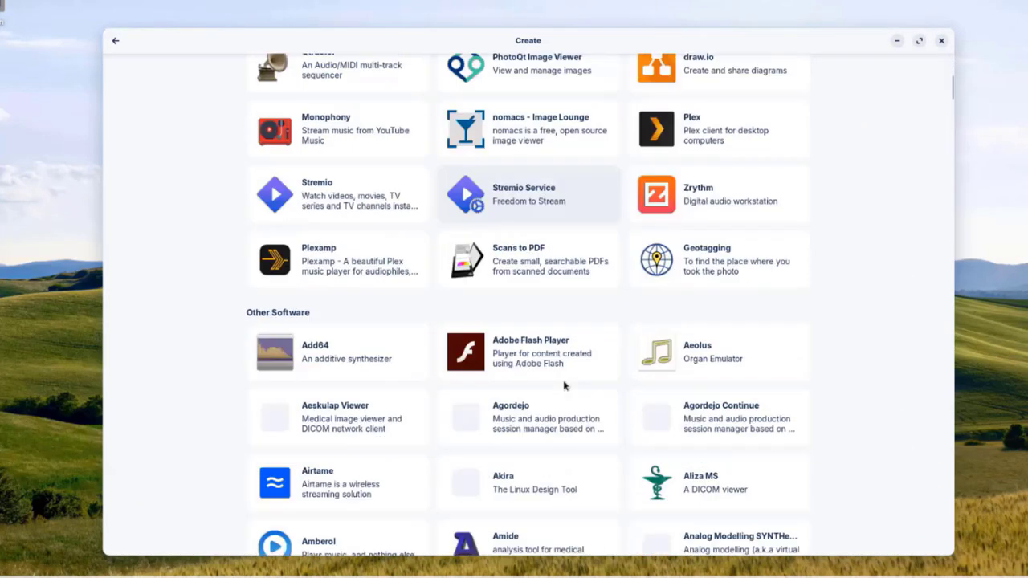
{"action": "key", "text": "alt+Left"}
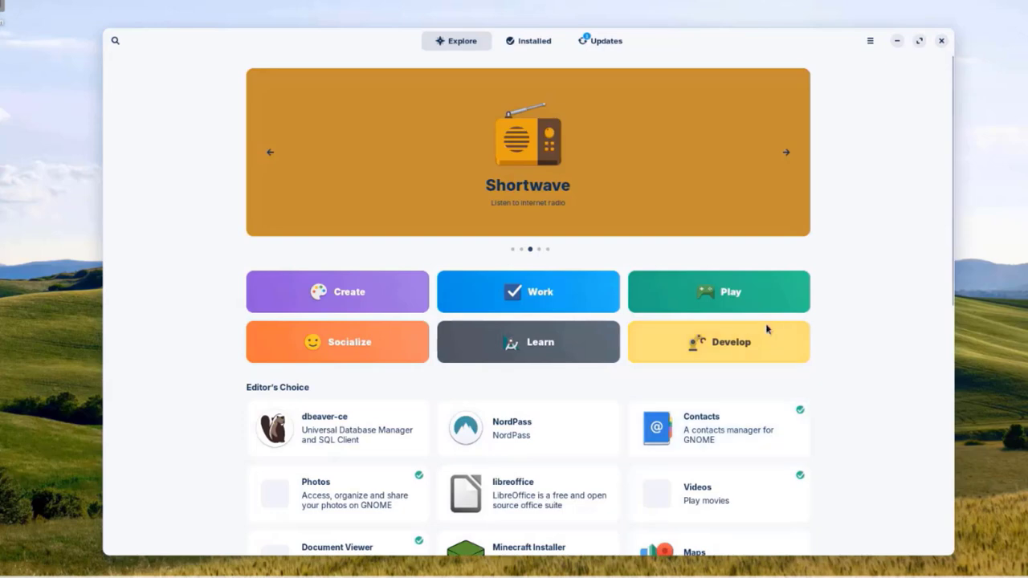
{"action": "scroll", "coordinate": [508, 445], "scroll_direction": "down", "scroll_amount": 5}
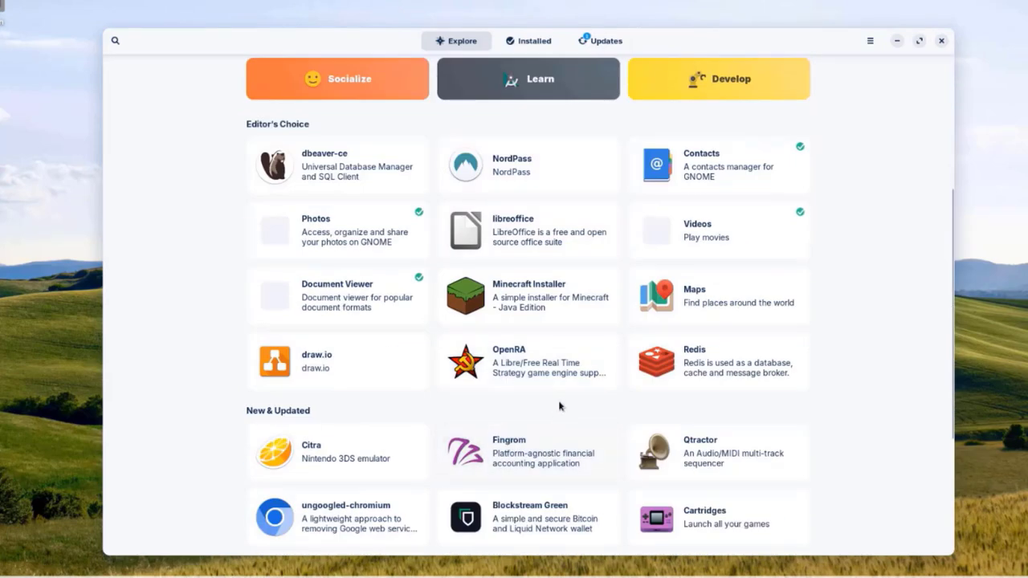
{"action": "scroll", "coordinate": [560, 407], "scroll_direction": "up", "scroll_amount": 5}
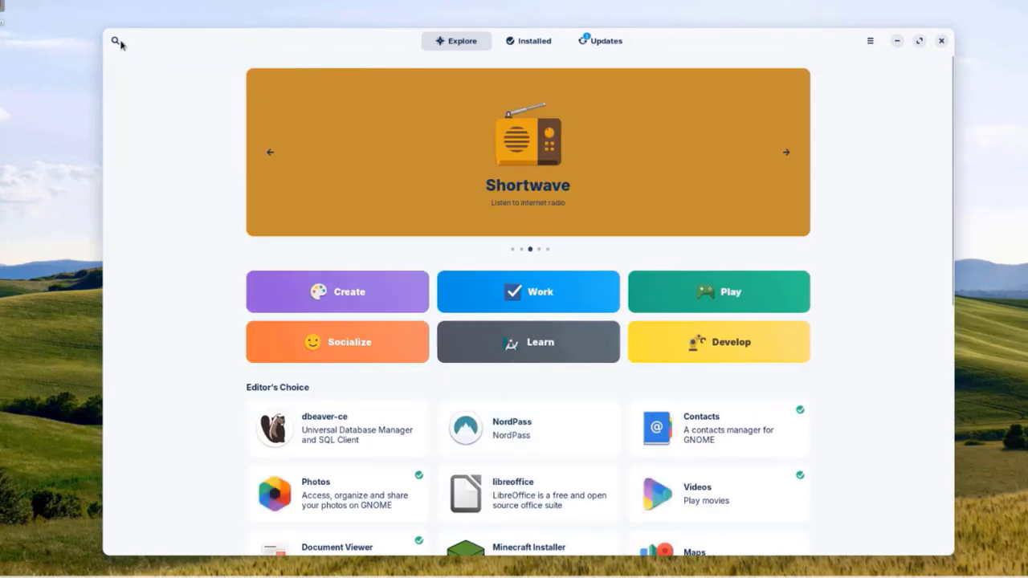
Step: Review the installed apps list and the pending Inspiron 3020 firmware update
{"action": "left_click", "coordinate": [115, 40]}
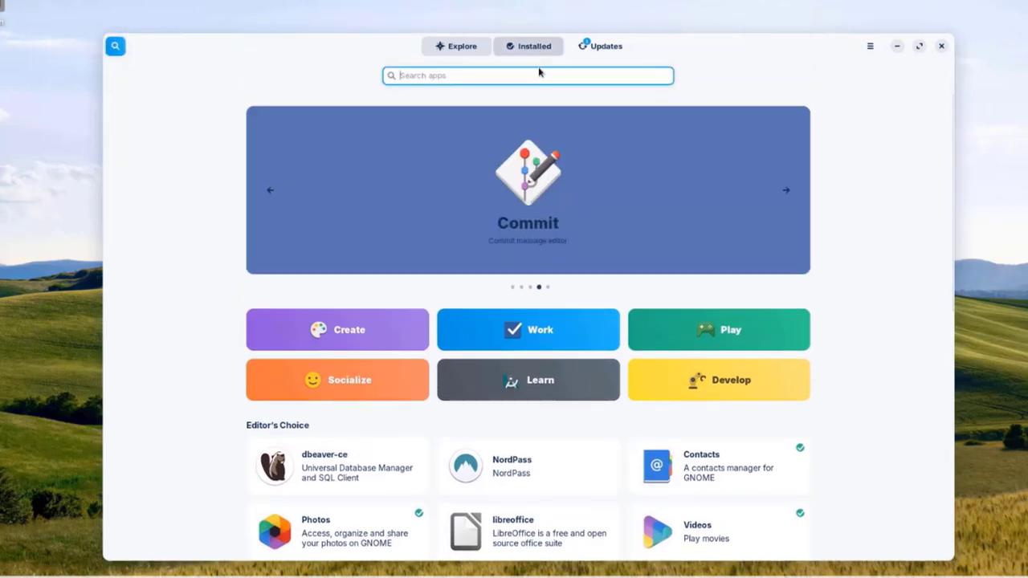
{"action": "left_click", "coordinate": [532, 48]}
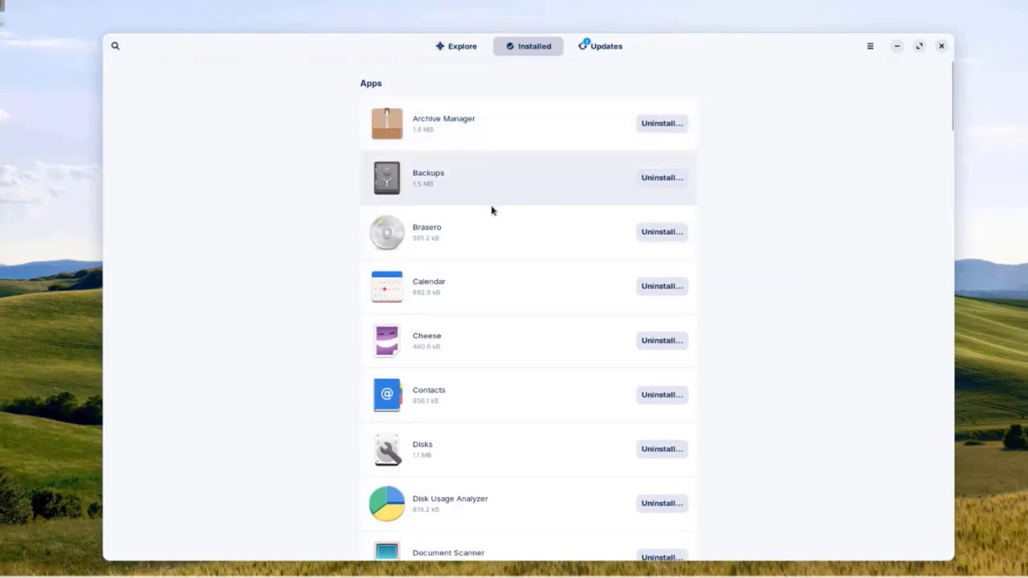
{"action": "scroll", "coordinate": [530, 277], "scroll_direction": "down", "scroll_amount": 10}
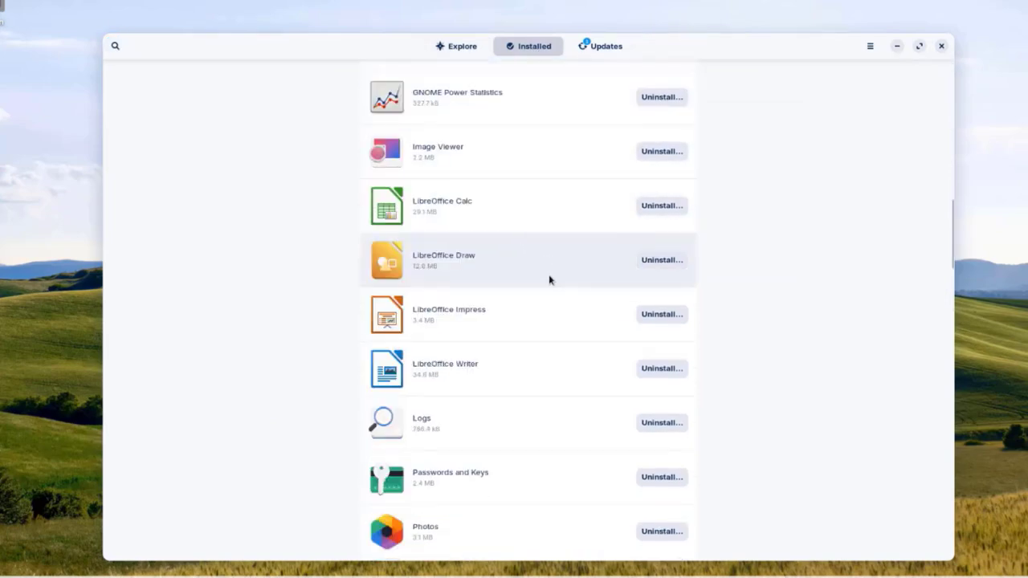
{"action": "scroll", "coordinate": [629, 338], "scroll_direction": "down", "scroll_amount": 8}
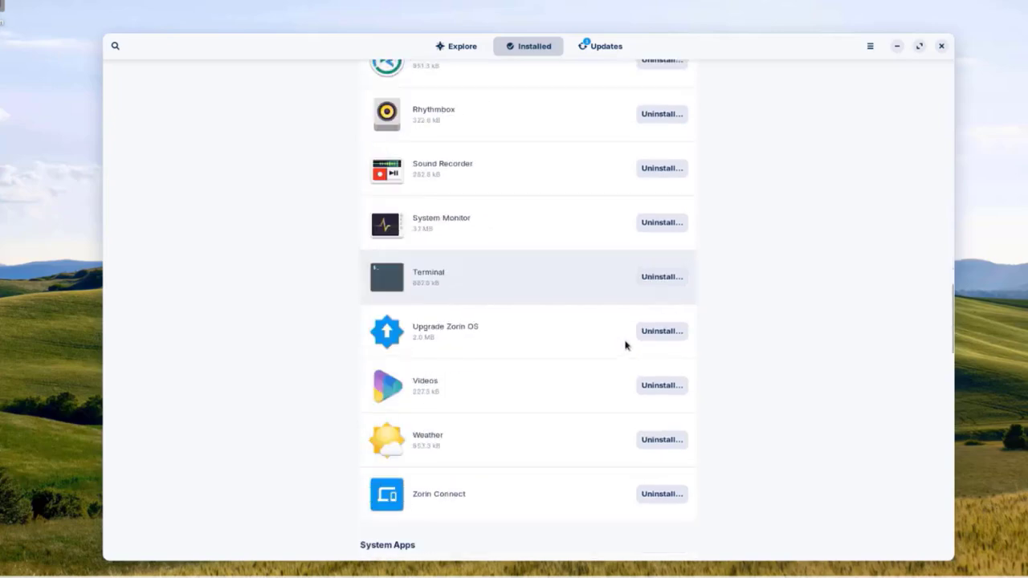
{"action": "scroll", "coordinate": [624, 345], "scroll_direction": "up", "scroll_amount": 12}
{"action": "left_click", "coordinate": [609, 51]}
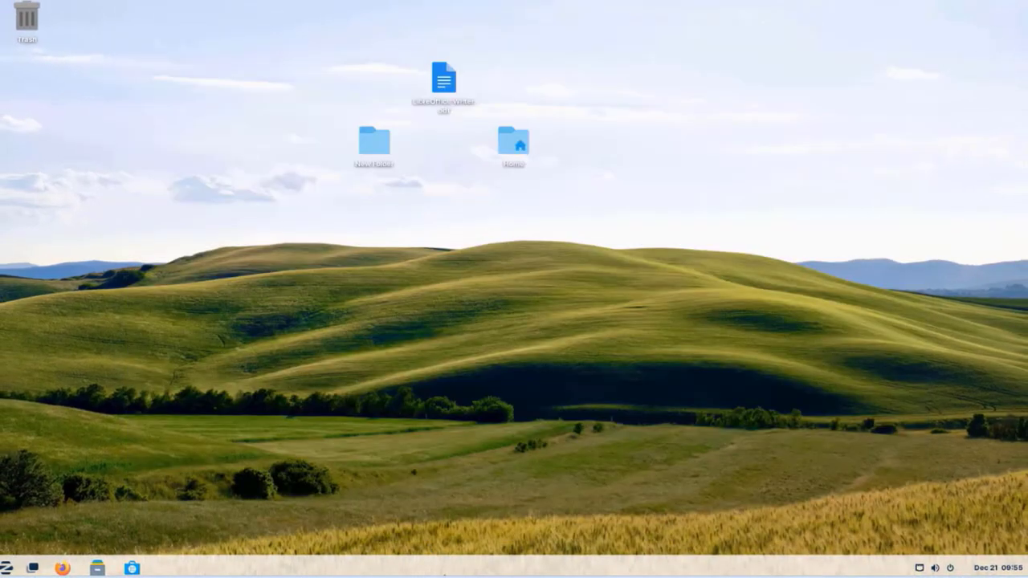
Step: Launch System Monitor from the taskbar menu, view resource usage, and close it
{"action": "right_click", "coordinate": [448, 571]}
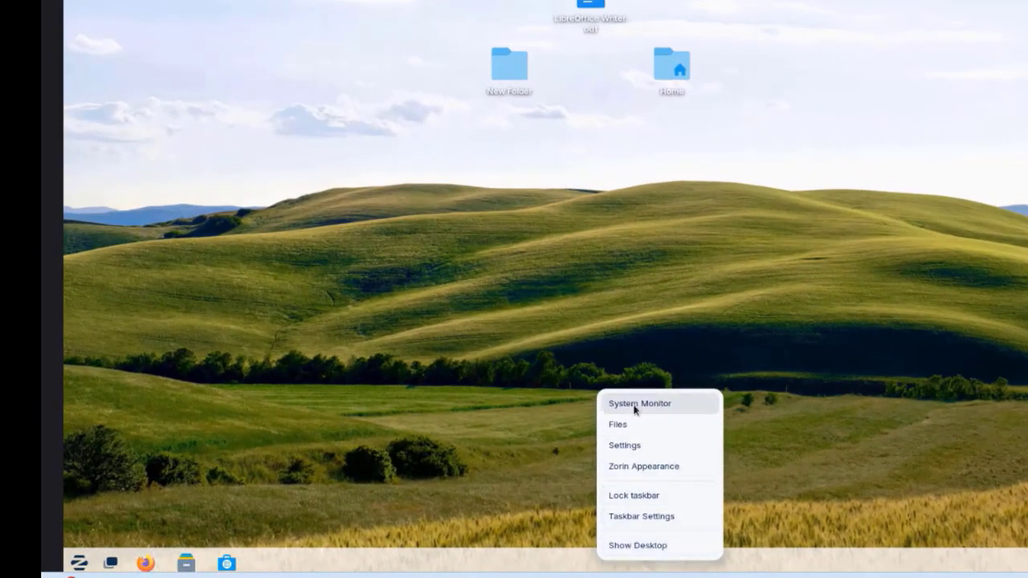
{"action": "left_click", "coordinate": [635, 404]}
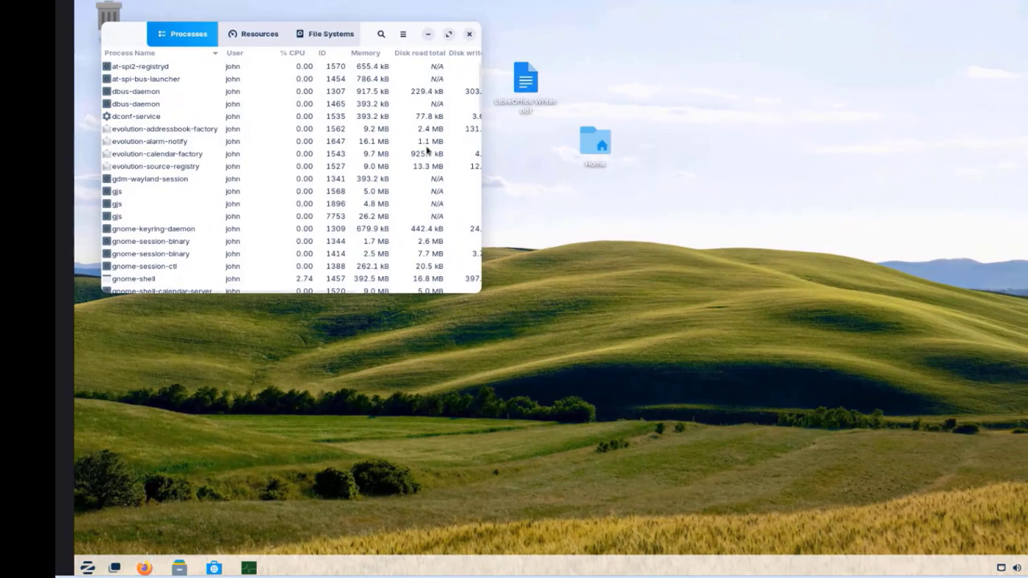
{"action": "left_click", "coordinate": [253, 34]}
{"action": "left_click", "coordinate": [468, 33]}
Step: In Taskbar Settings, try the Top, Left and Right positions, then return it to Bottom
{"action": "right_click", "coordinate": [534, 569]}
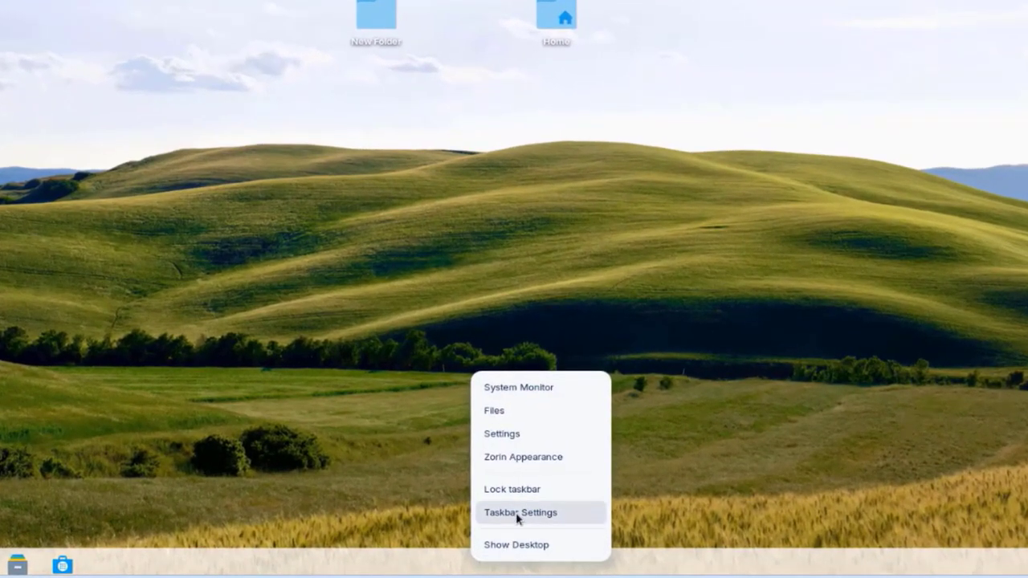
{"action": "left_click", "coordinate": [518, 514]}
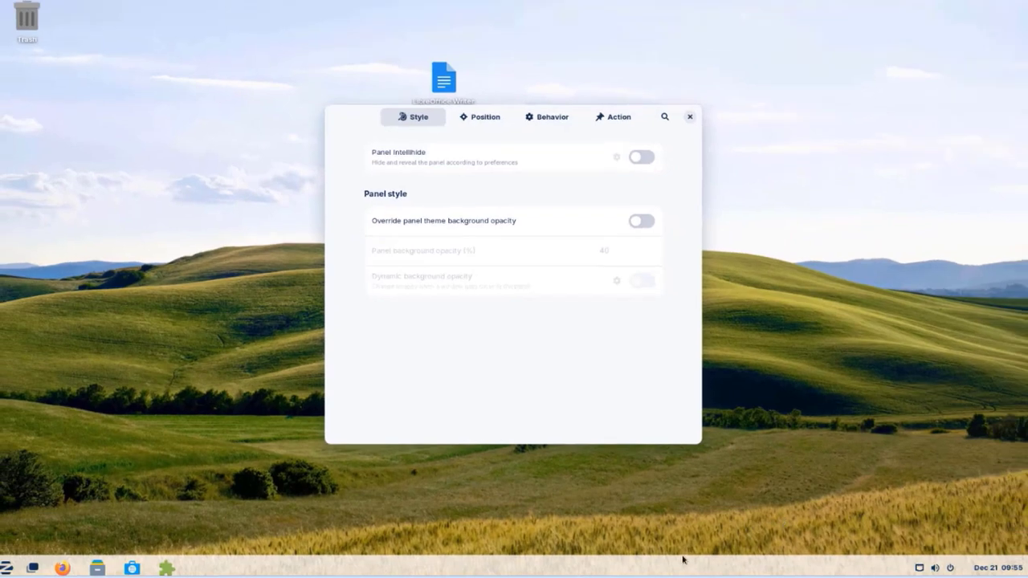
{"action": "left_click", "coordinate": [473, 117]}
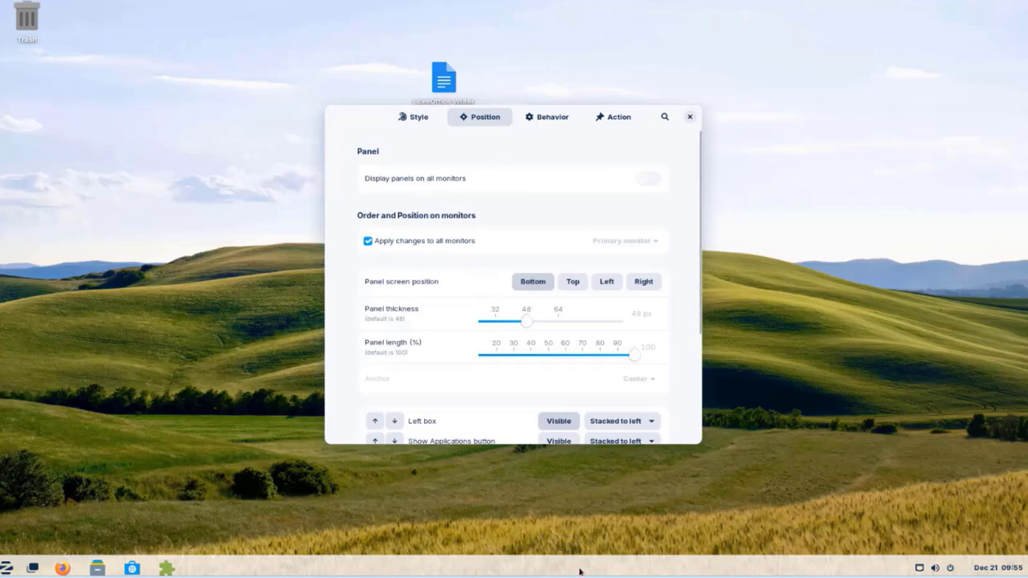
{"action": "left_click", "coordinate": [572, 282]}
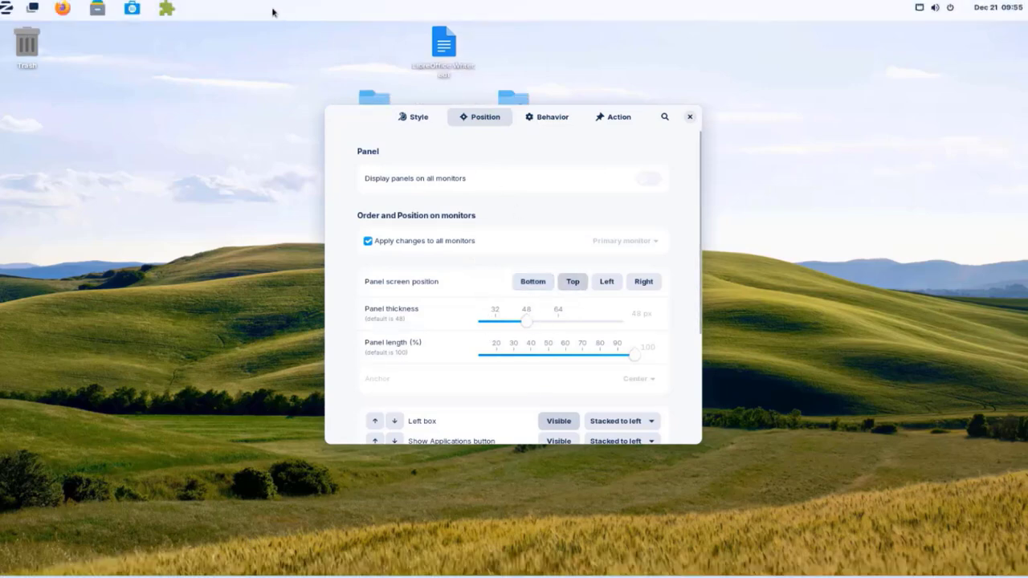
{"action": "left_click", "coordinate": [607, 282]}
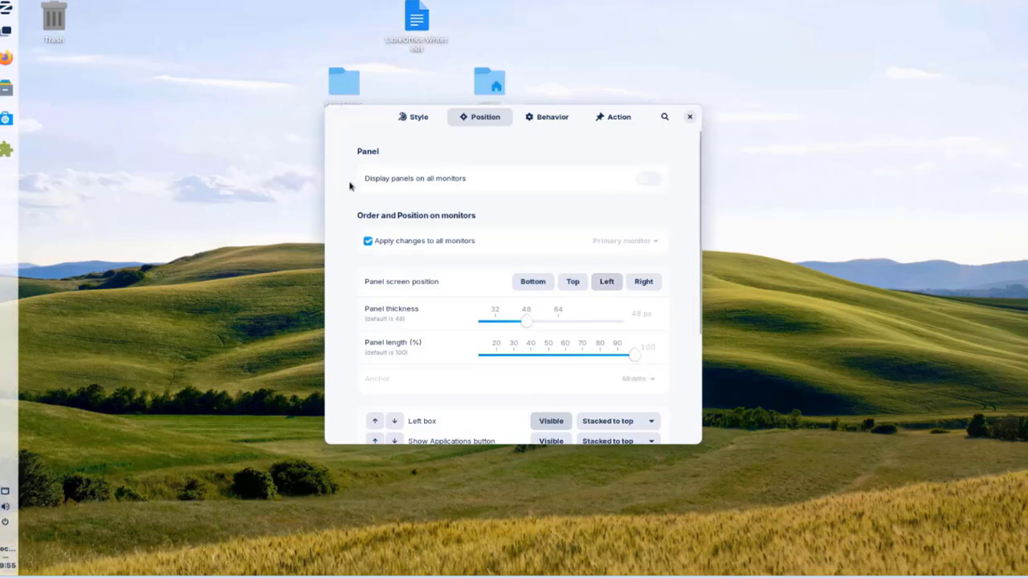
{"action": "left_click", "coordinate": [646, 282]}
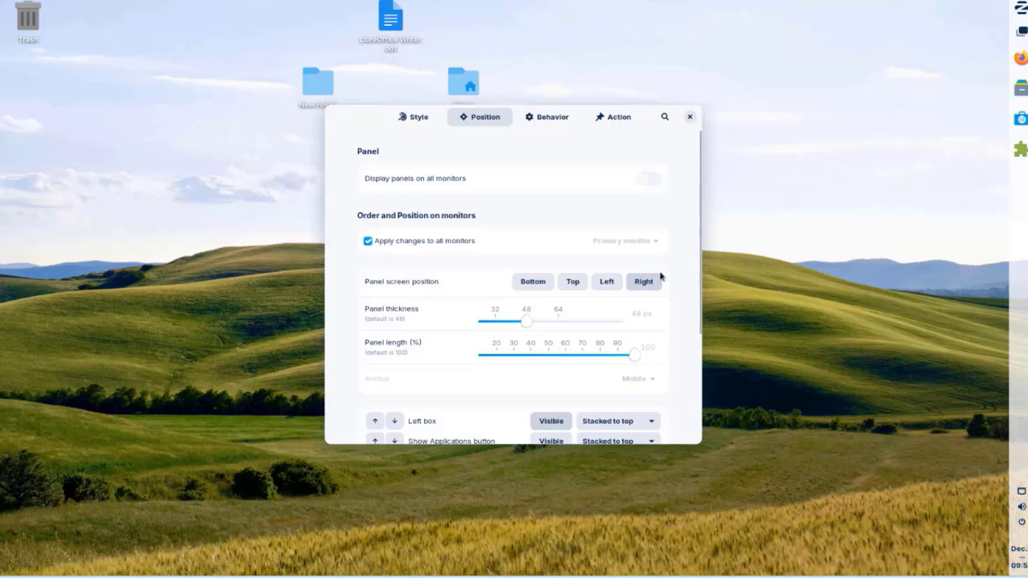
{"action": "scroll", "coordinate": [486, 281], "scroll_direction": "down", "scroll_amount": 1}
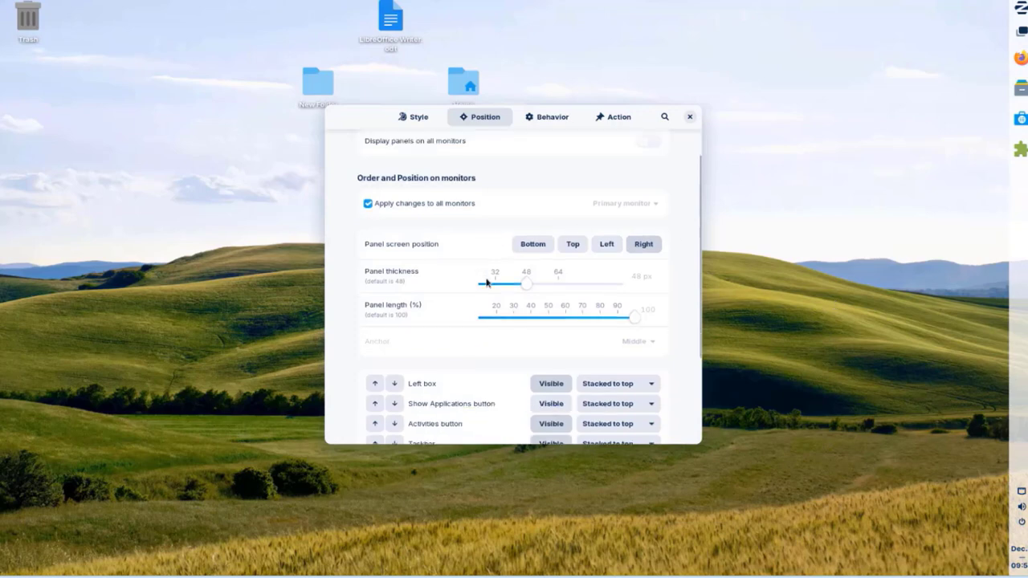
{"action": "left_click", "coordinate": [550, 251]}
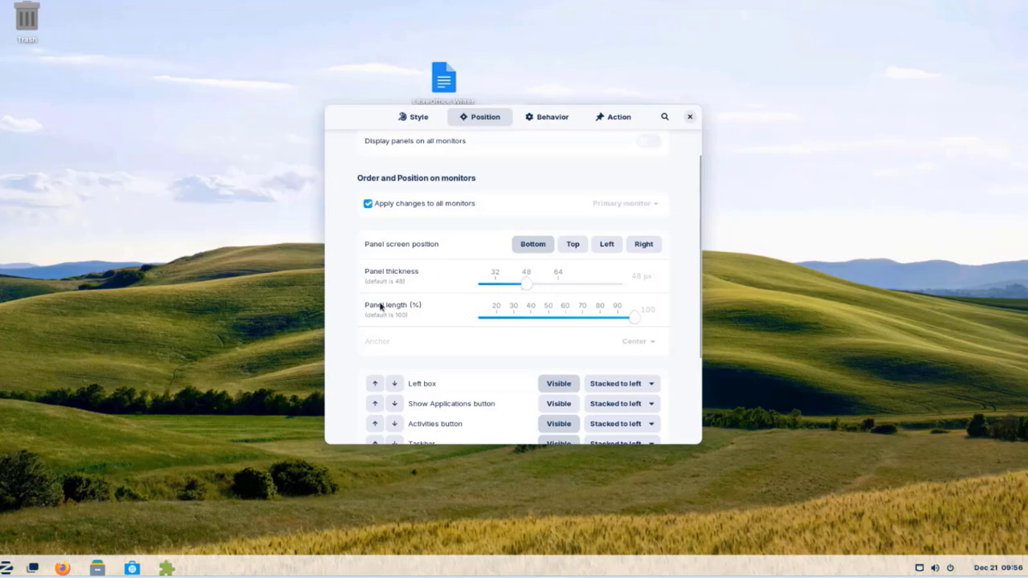
Step: Review the taskbar Behavior and Action settings pages
{"action": "scroll", "coordinate": [577, 320], "scroll_direction": "down", "scroll_amount": 3}
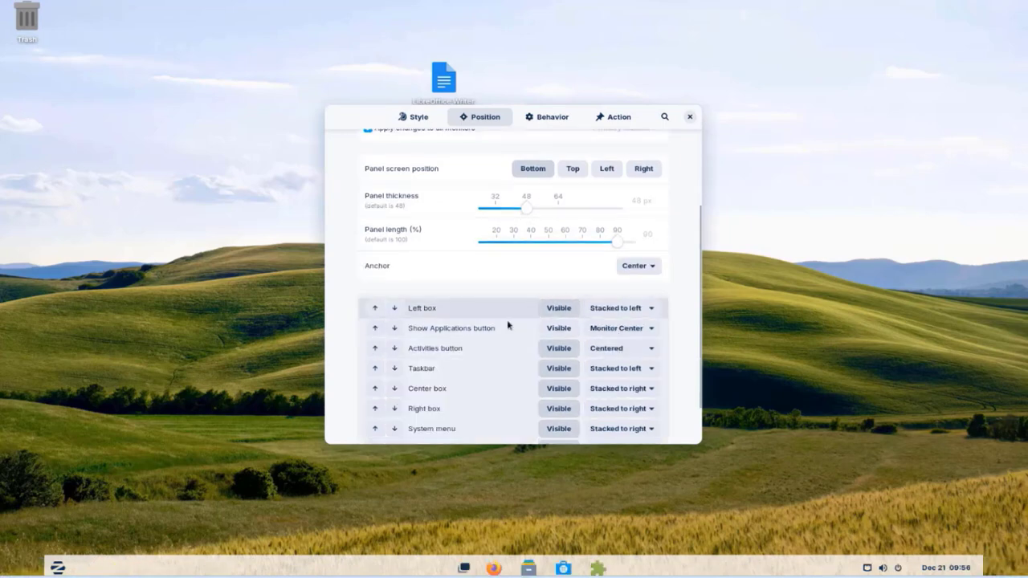
{"action": "scroll", "coordinate": [594, 265], "scroll_direction": "up", "scroll_amount": 2}
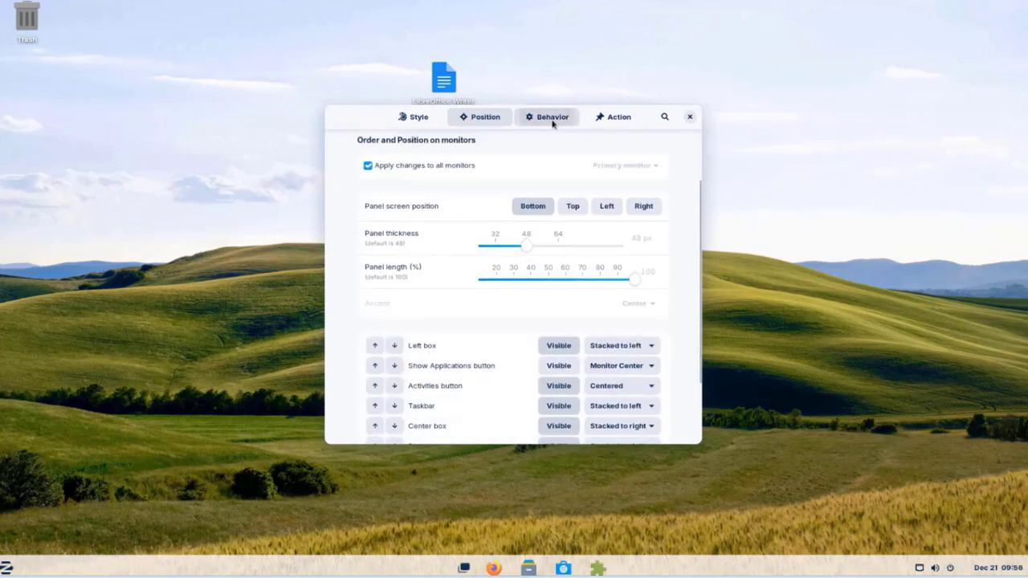
{"action": "left_click", "coordinate": [550, 119]}
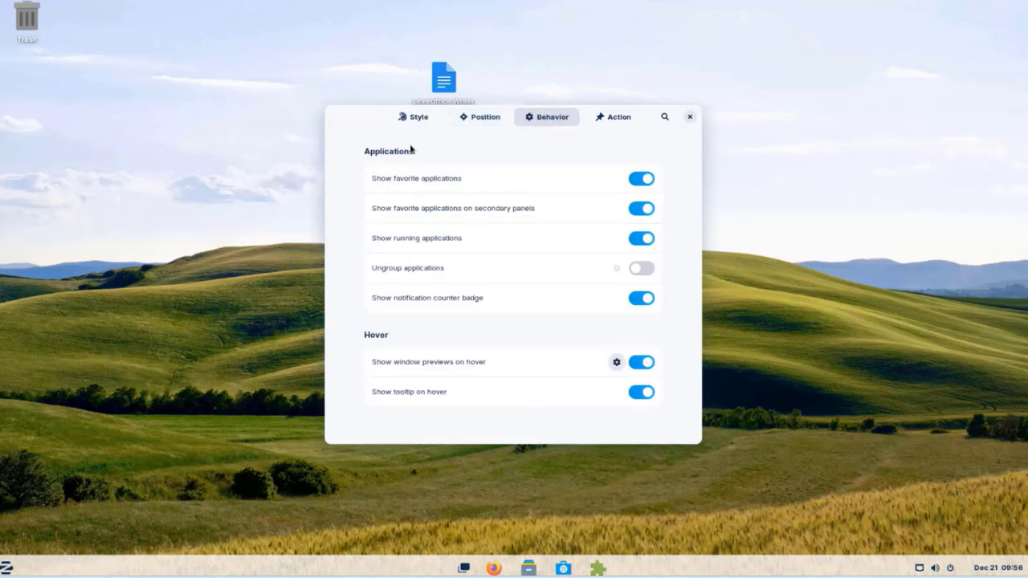
{"action": "left_click", "coordinate": [615, 120]}
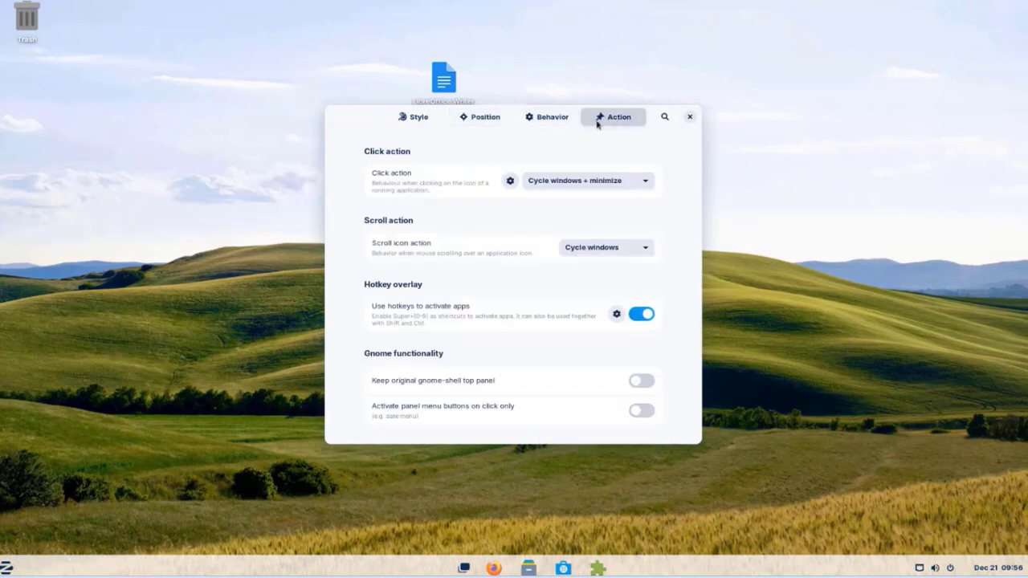
{"action": "left_click", "coordinate": [689, 116]}
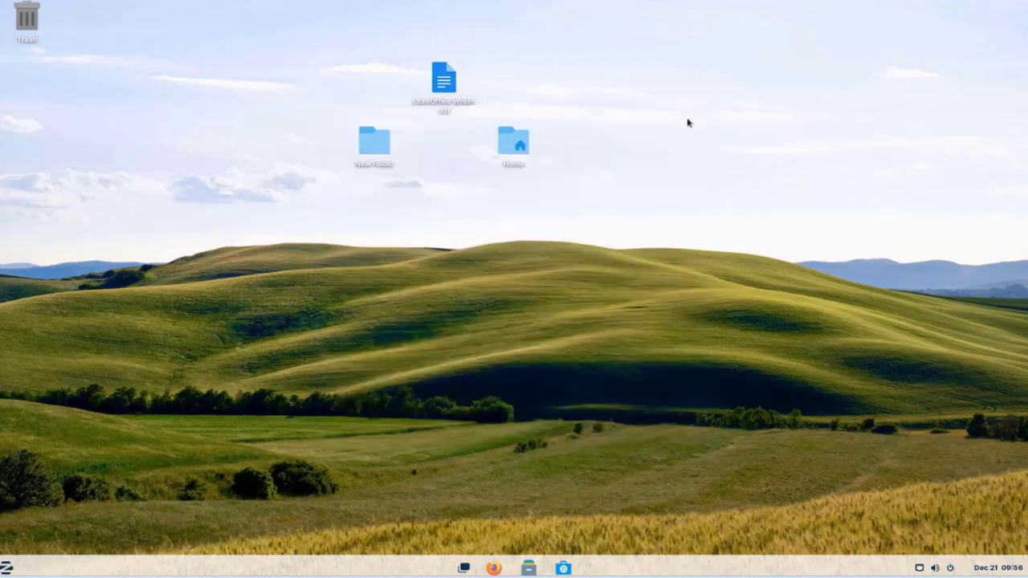
{"action": "left_click", "coordinate": [924, 568]}
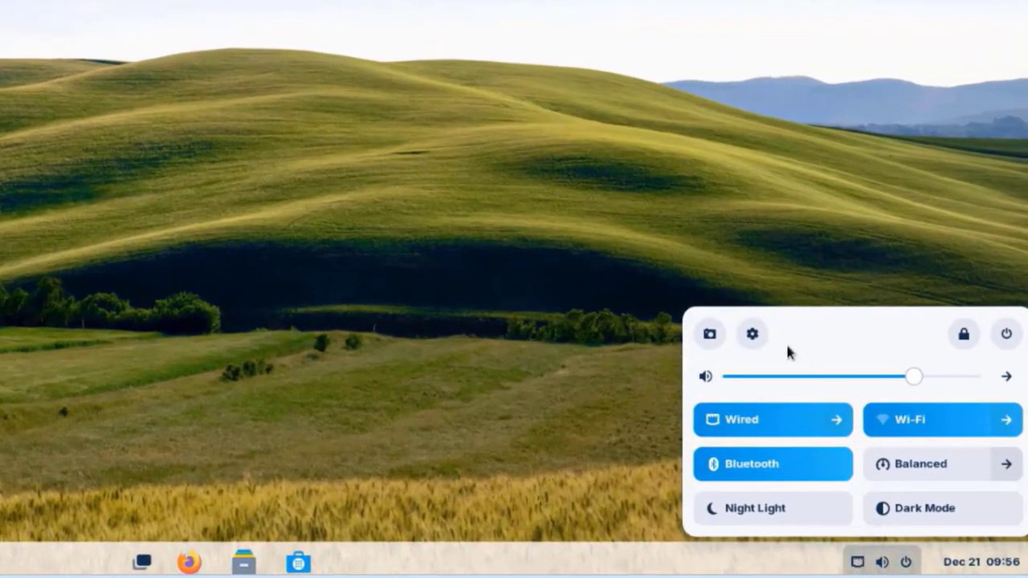
{"action": "left_click", "coordinate": [881, 561]}
{"action": "left_click", "coordinate": [881, 562]}
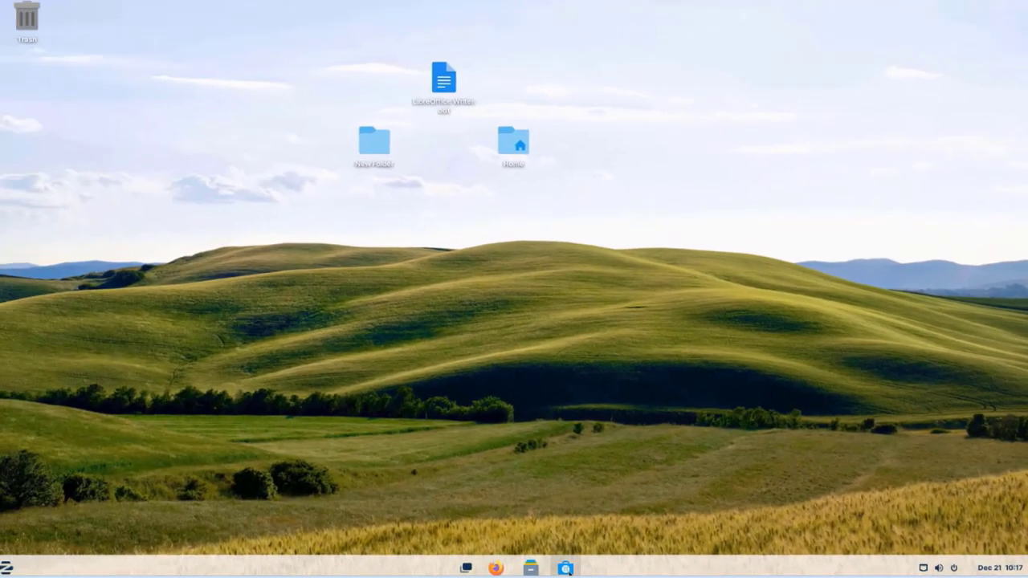
Step: Search the Software store for 'chrome' and install Google Chrome
{"action": "left_click", "coordinate": [569, 572]}
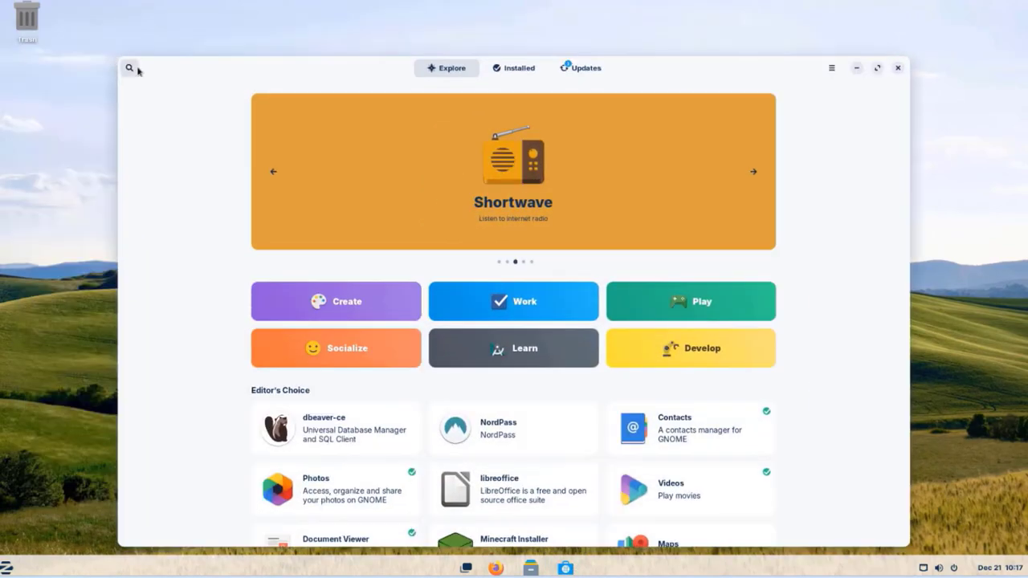
{"action": "left_click", "coordinate": [130, 69]}
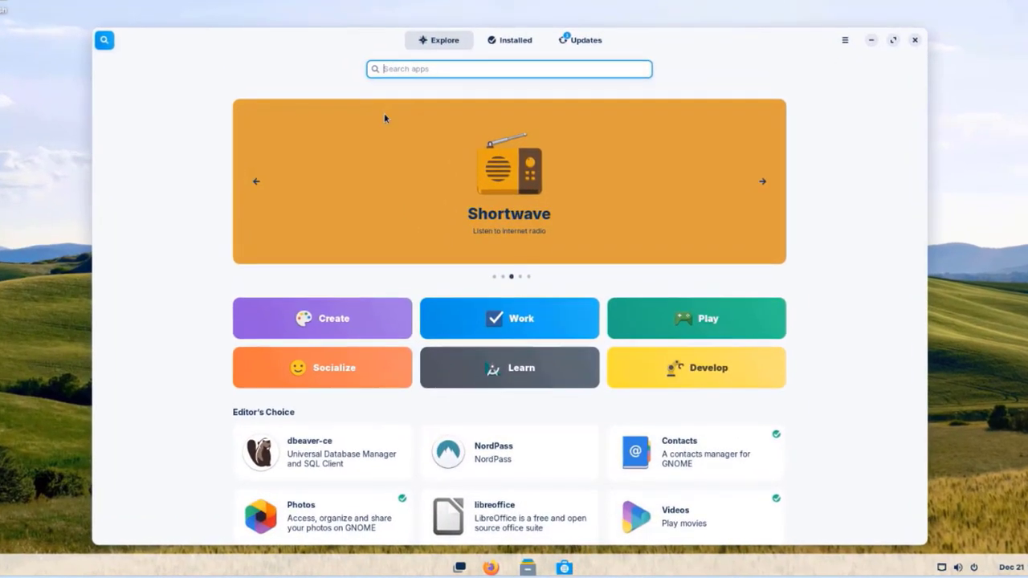
{"action": "type", "text": "chrome"}
{"action": "left_click", "coordinate": [385, 120]}
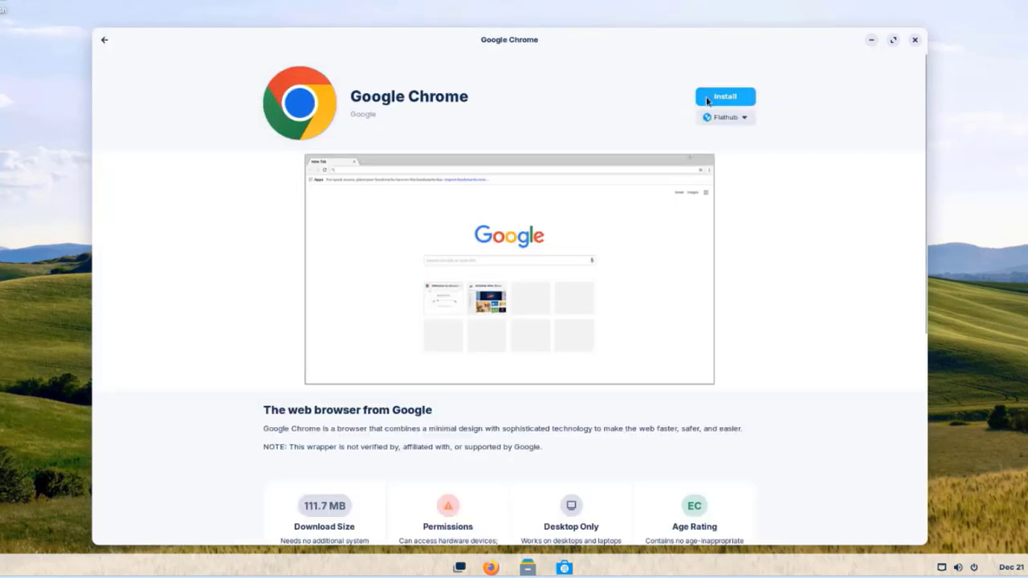
{"action": "left_click", "coordinate": [712, 96]}
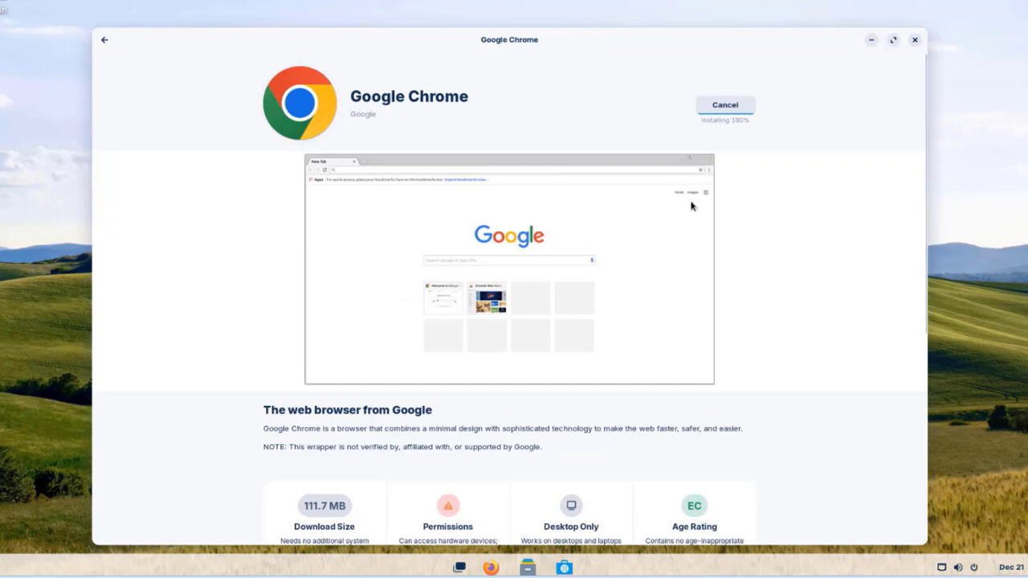
Step: Launch Google Chrome, accept its first-run options, close Software, and maximise the browser
{"action": "left_click", "coordinate": [703, 96]}
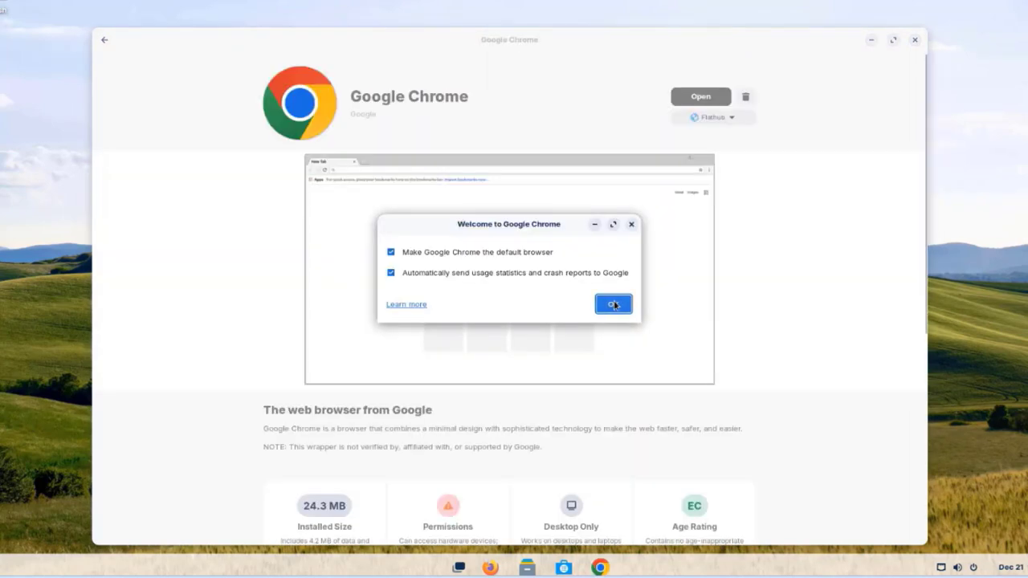
{"action": "left_click", "coordinate": [613, 304]}
{"action": "left_click", "coordinate": [801, 208]}
{"action": "left_click", "coordinate": [914, 40]}
{"action": "left_click", "coordinate": [449, 1]}
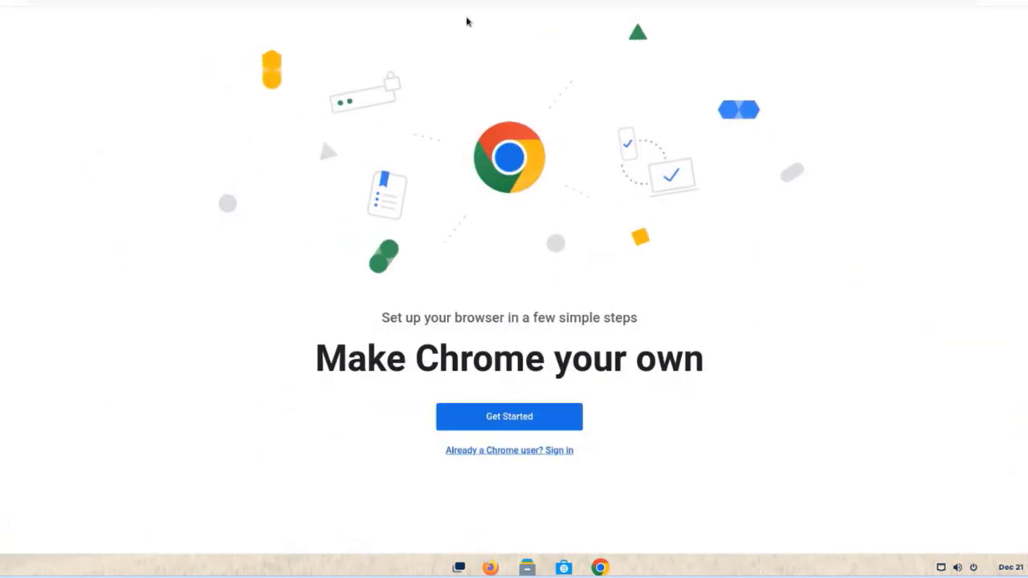